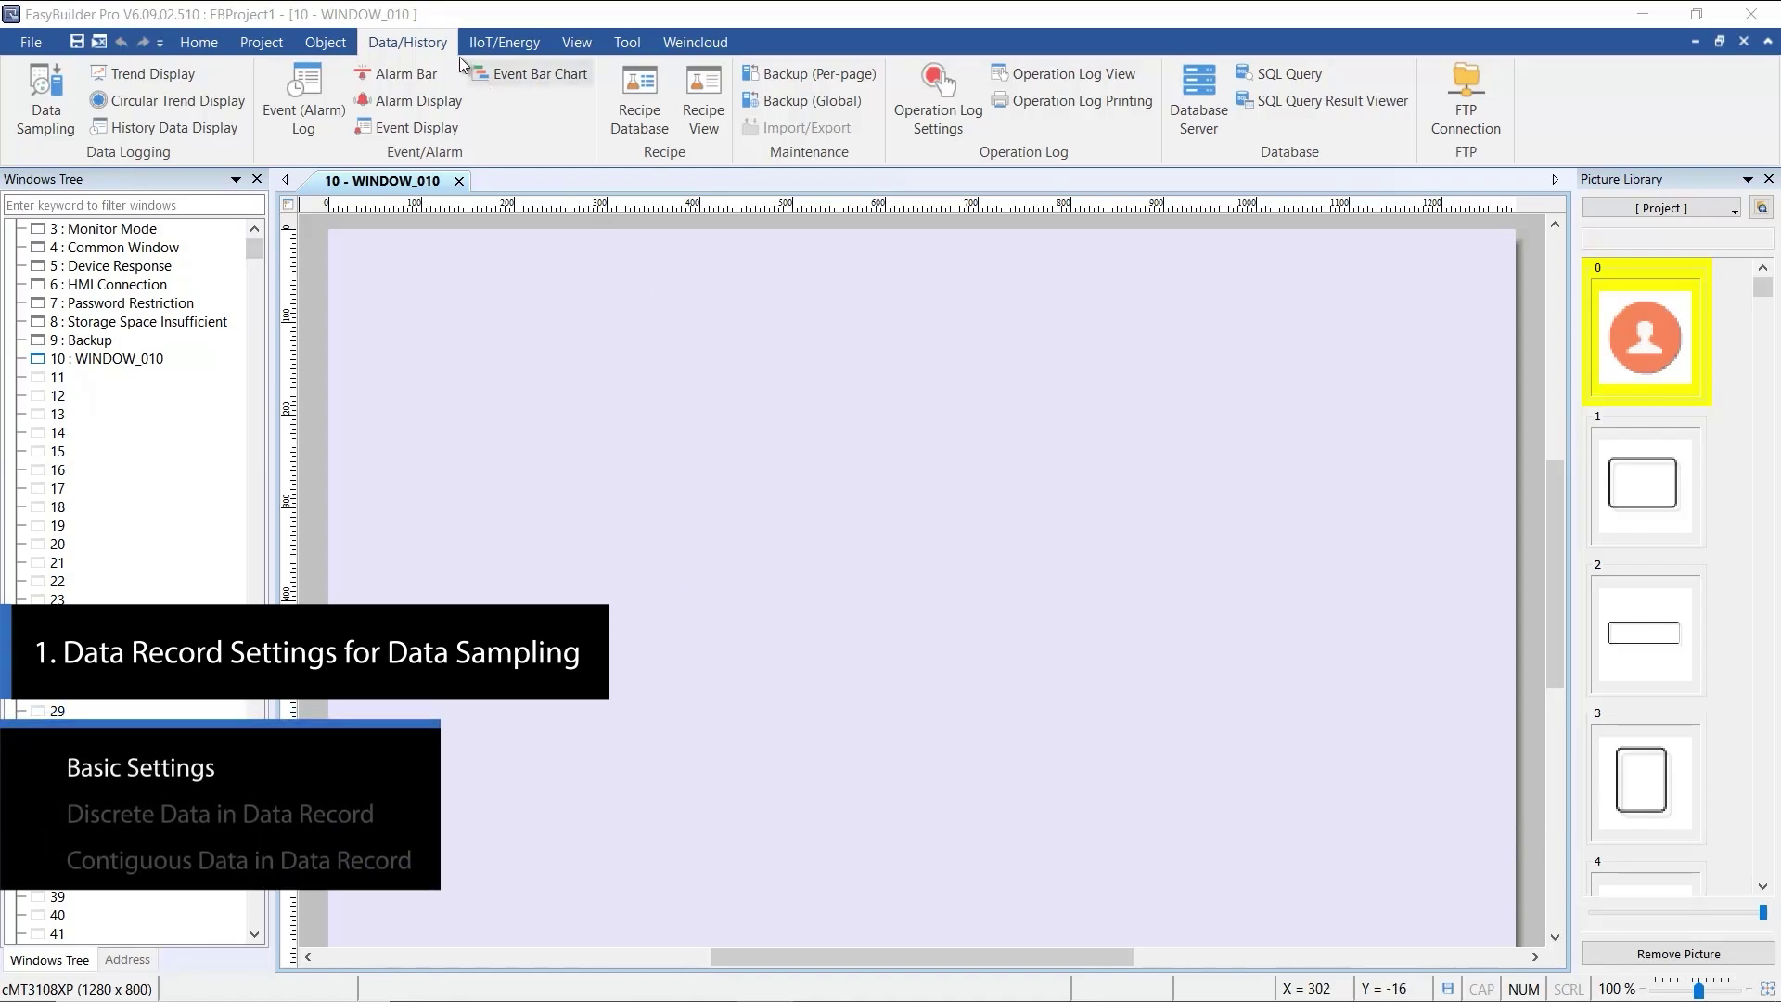
Step: Create a new data sampling object and open its empty Local HMI channel record list
click(47, 109)
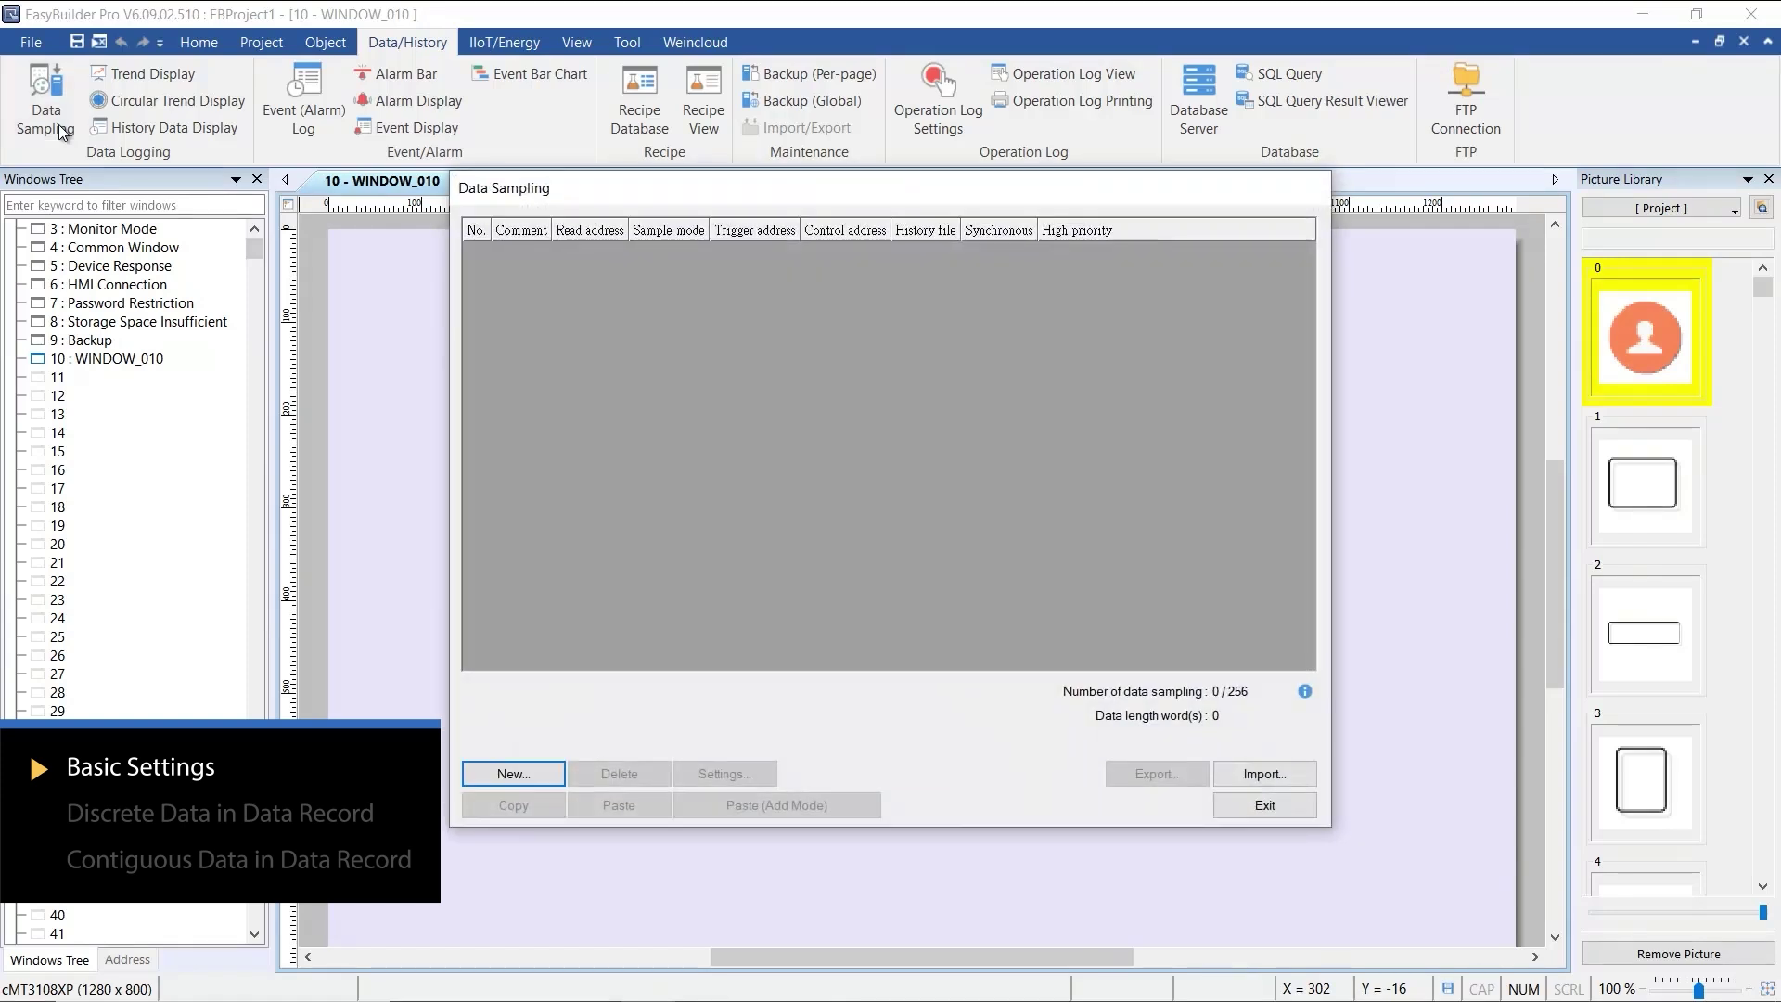
click(554, 778)
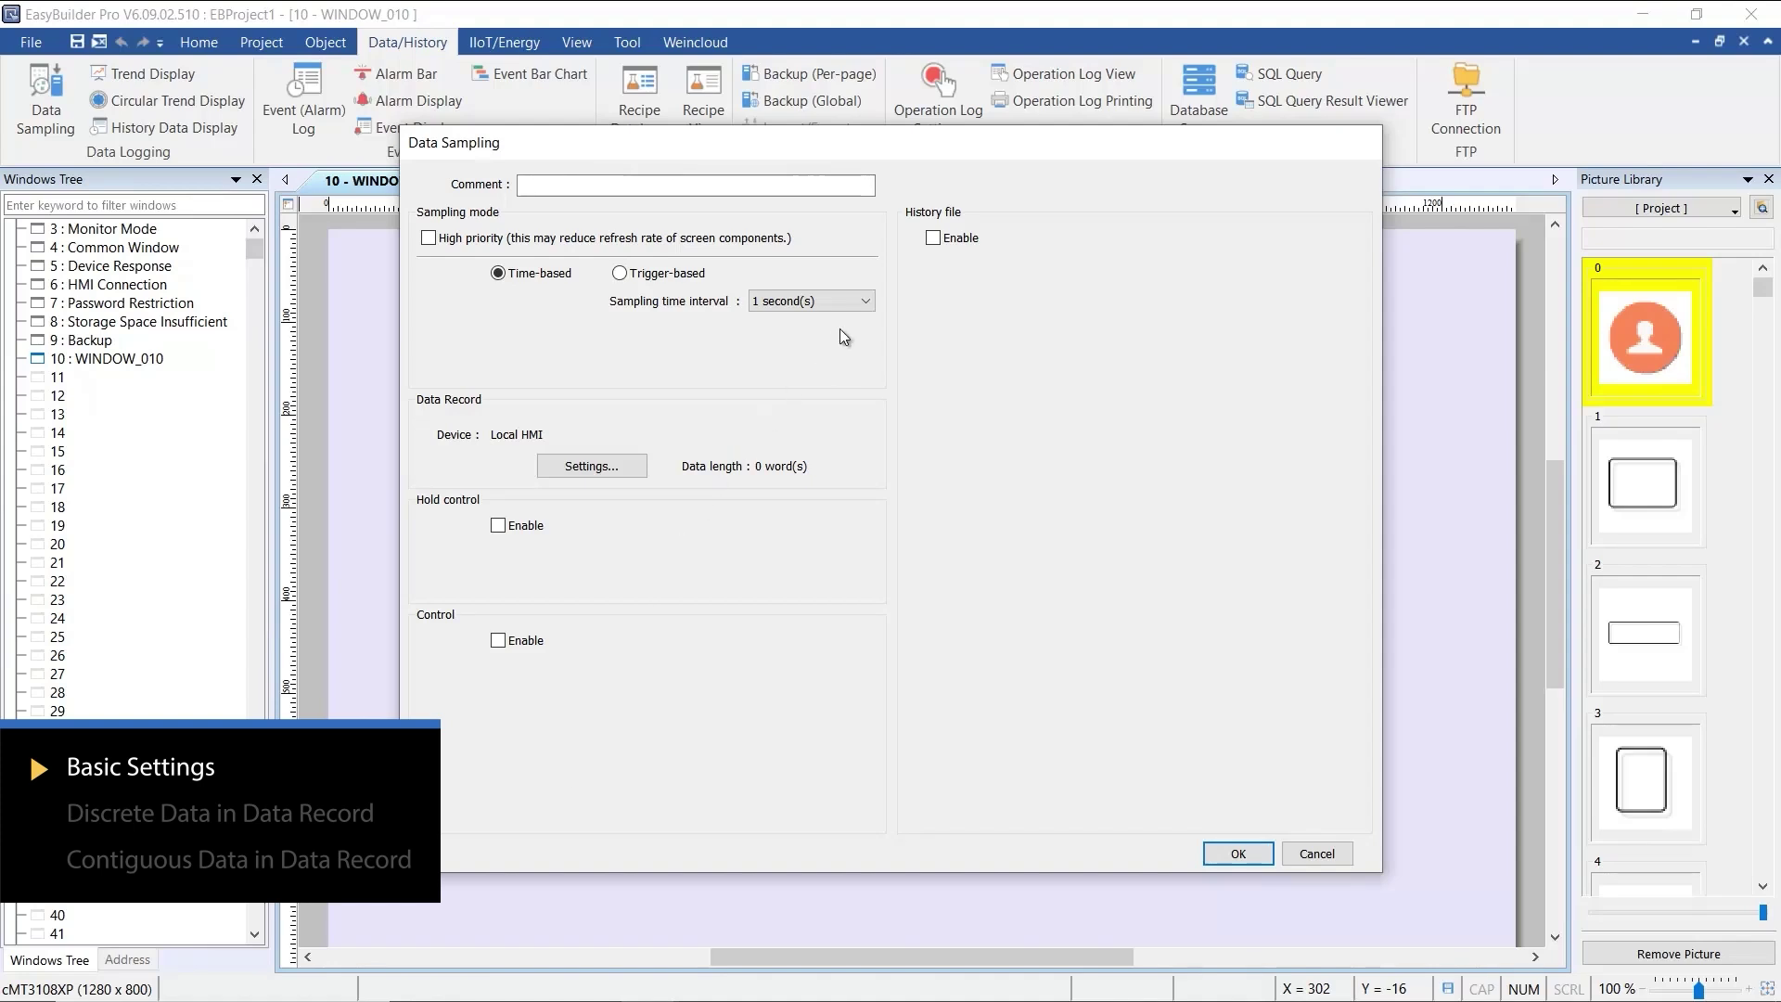
click(631, 468)
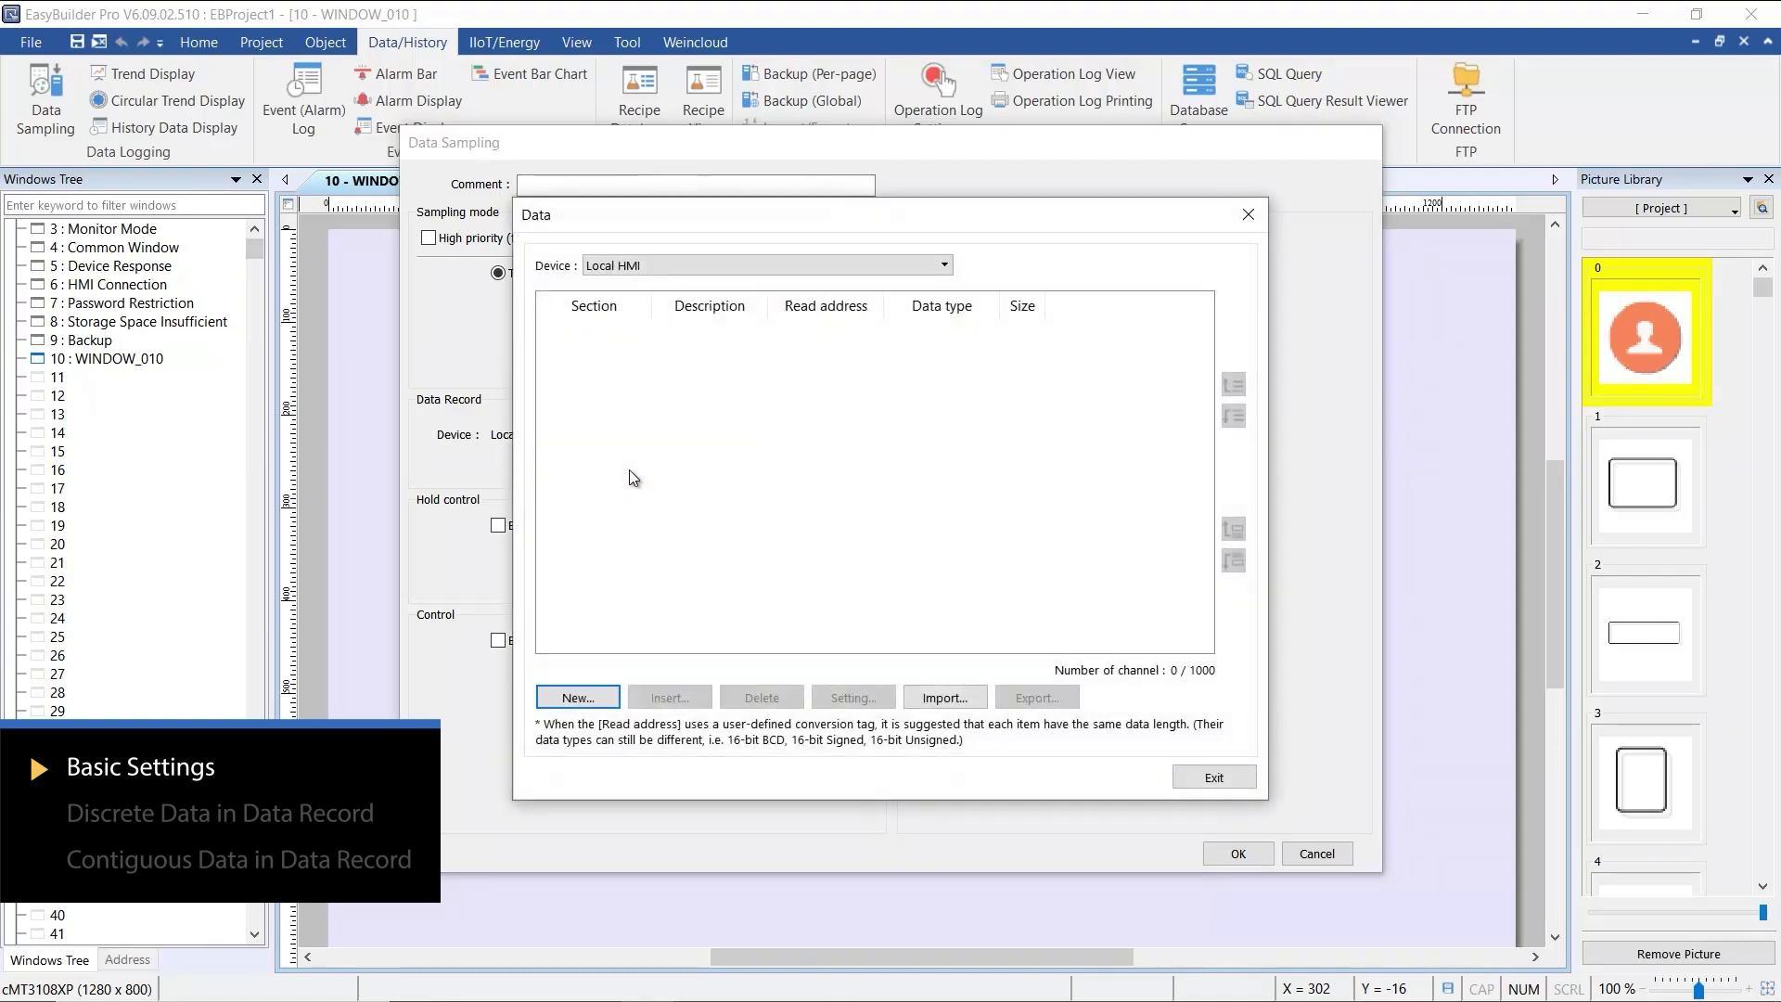
Step: Add a new channel with its address set to system tag LW-9025 CPU loading
click(610, 697)
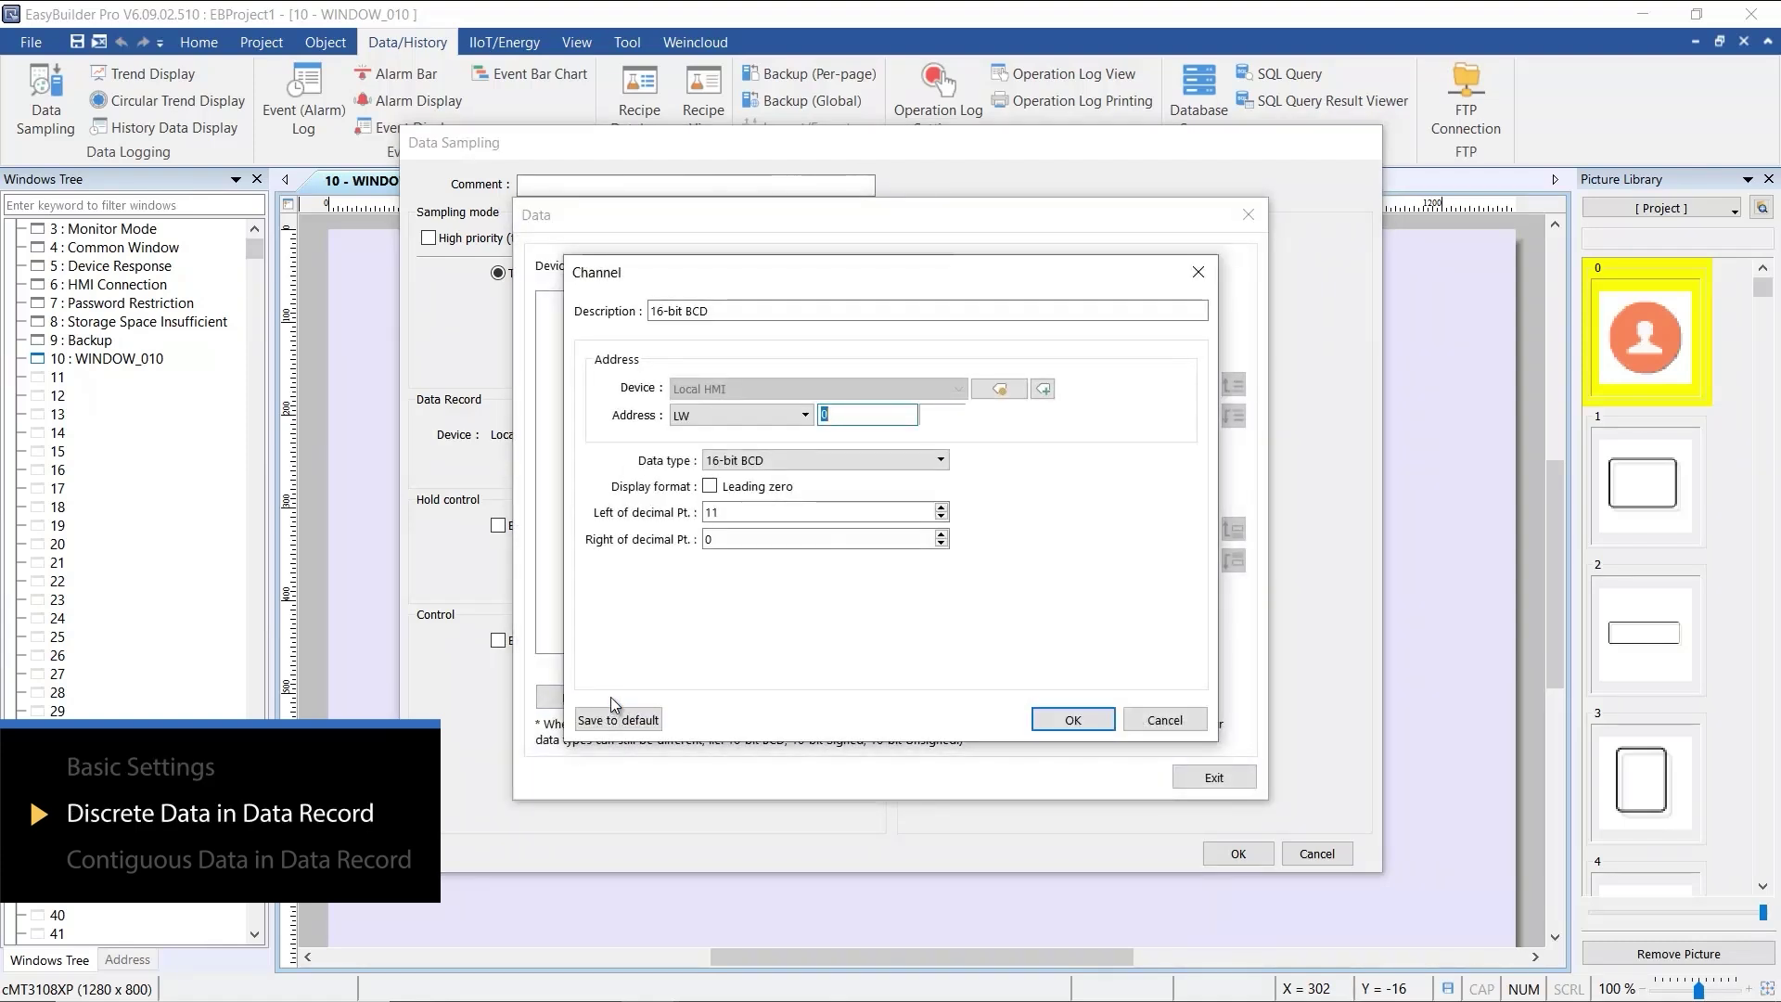
click(999, 388)
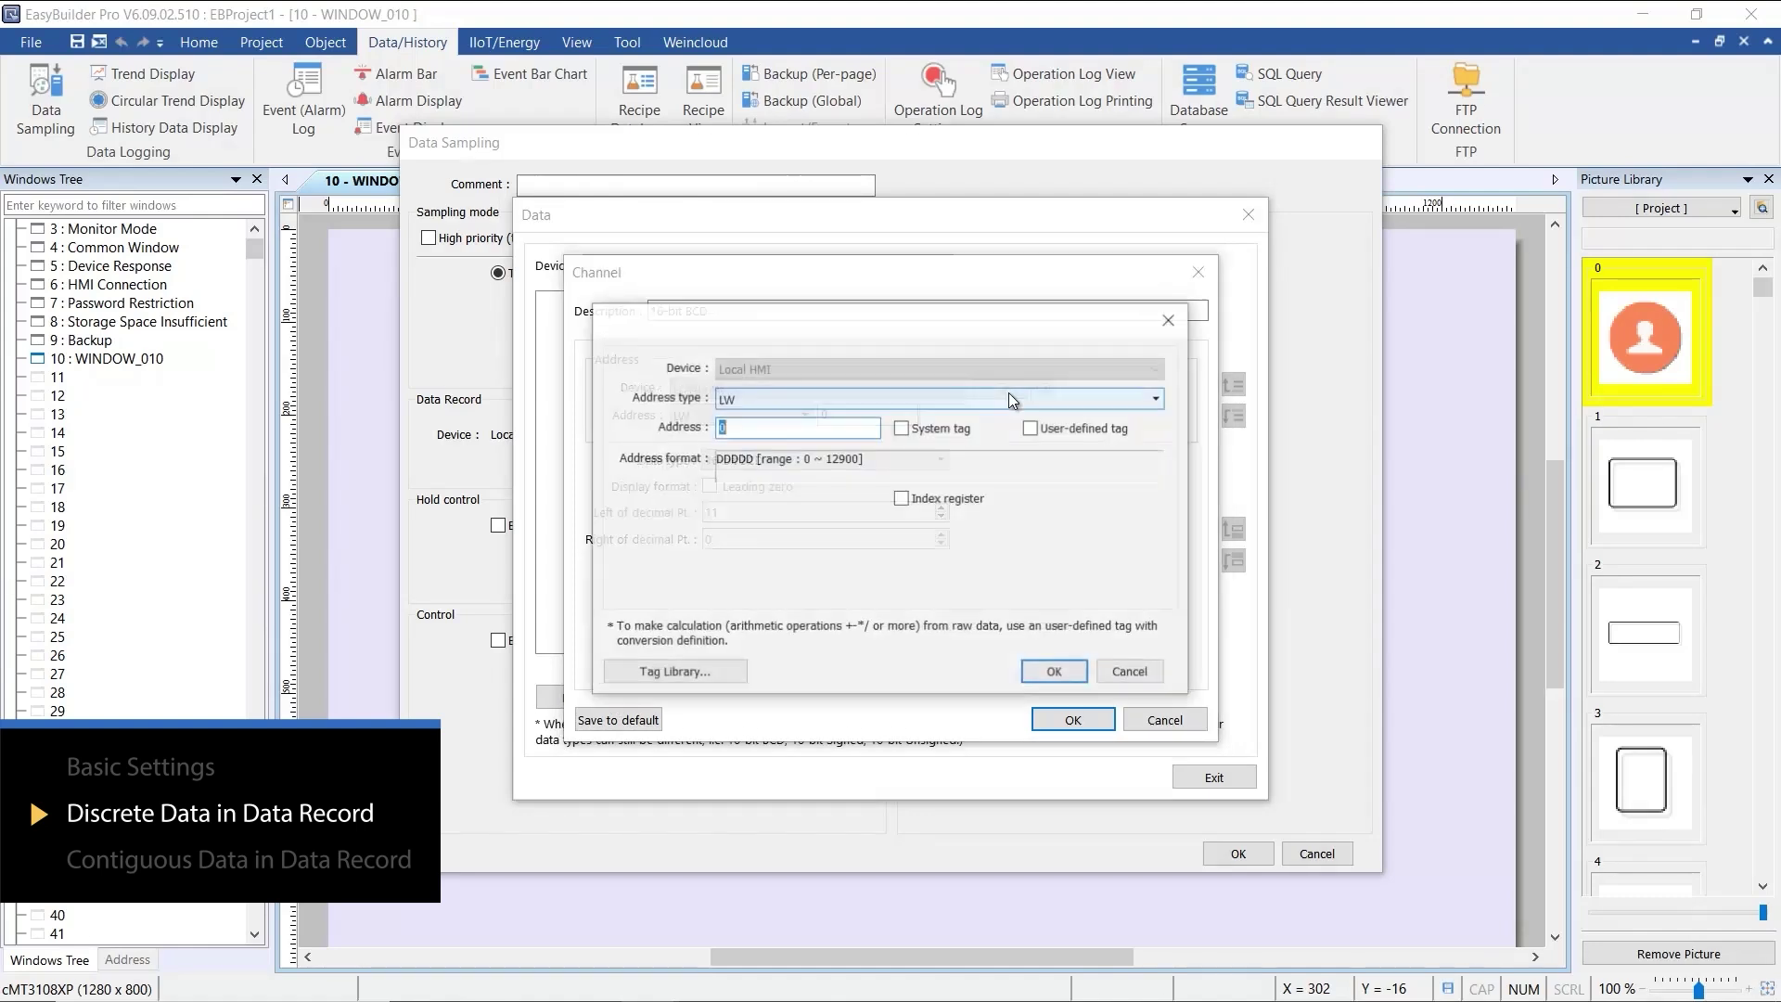
click(919, 429)
click(983, 398)
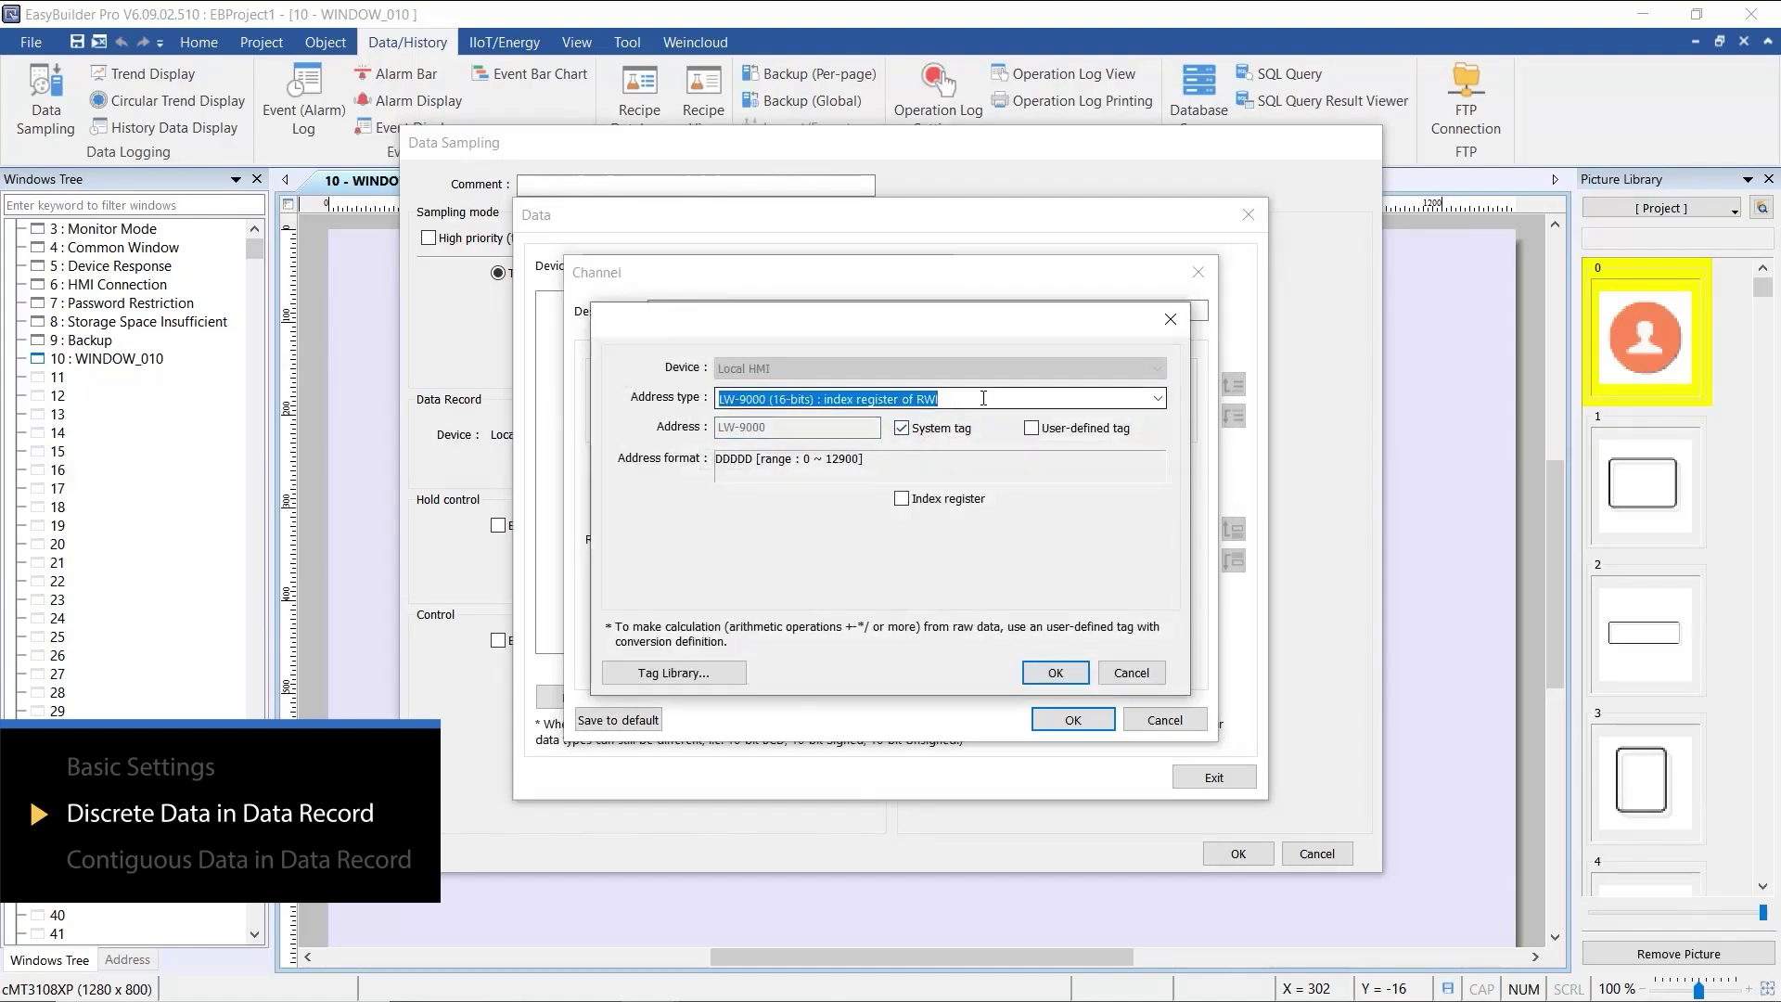
text(loading)
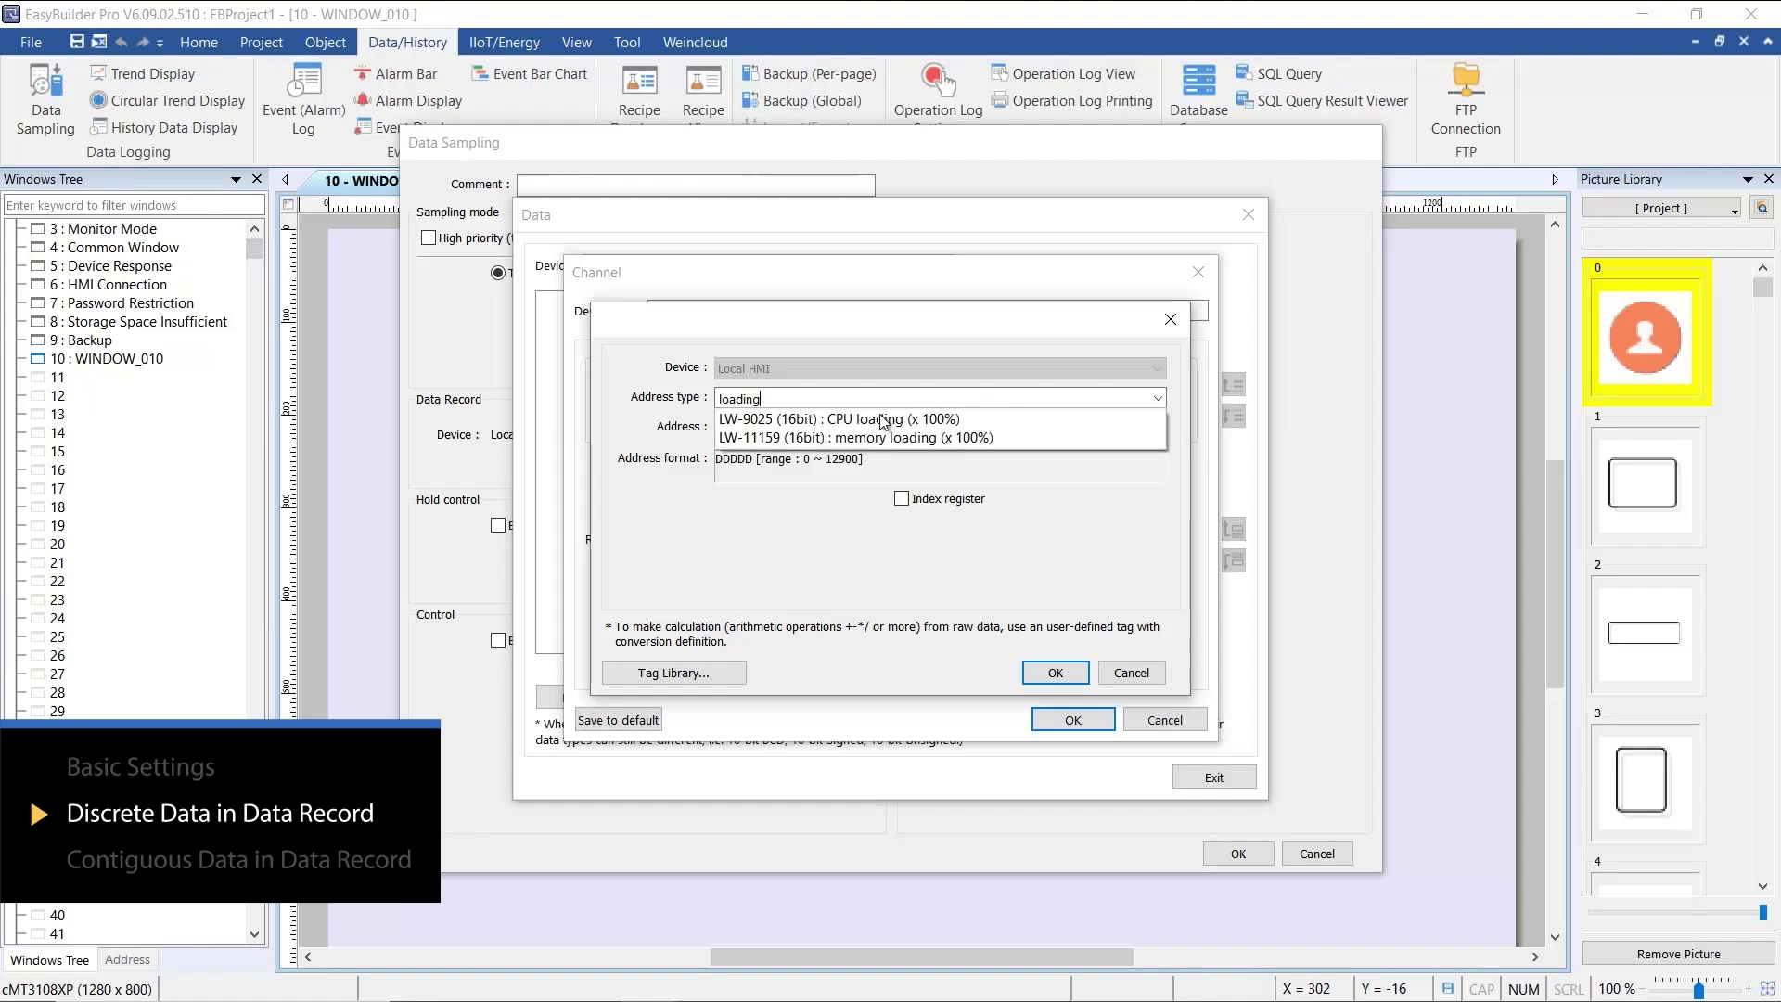
click(881, 422)
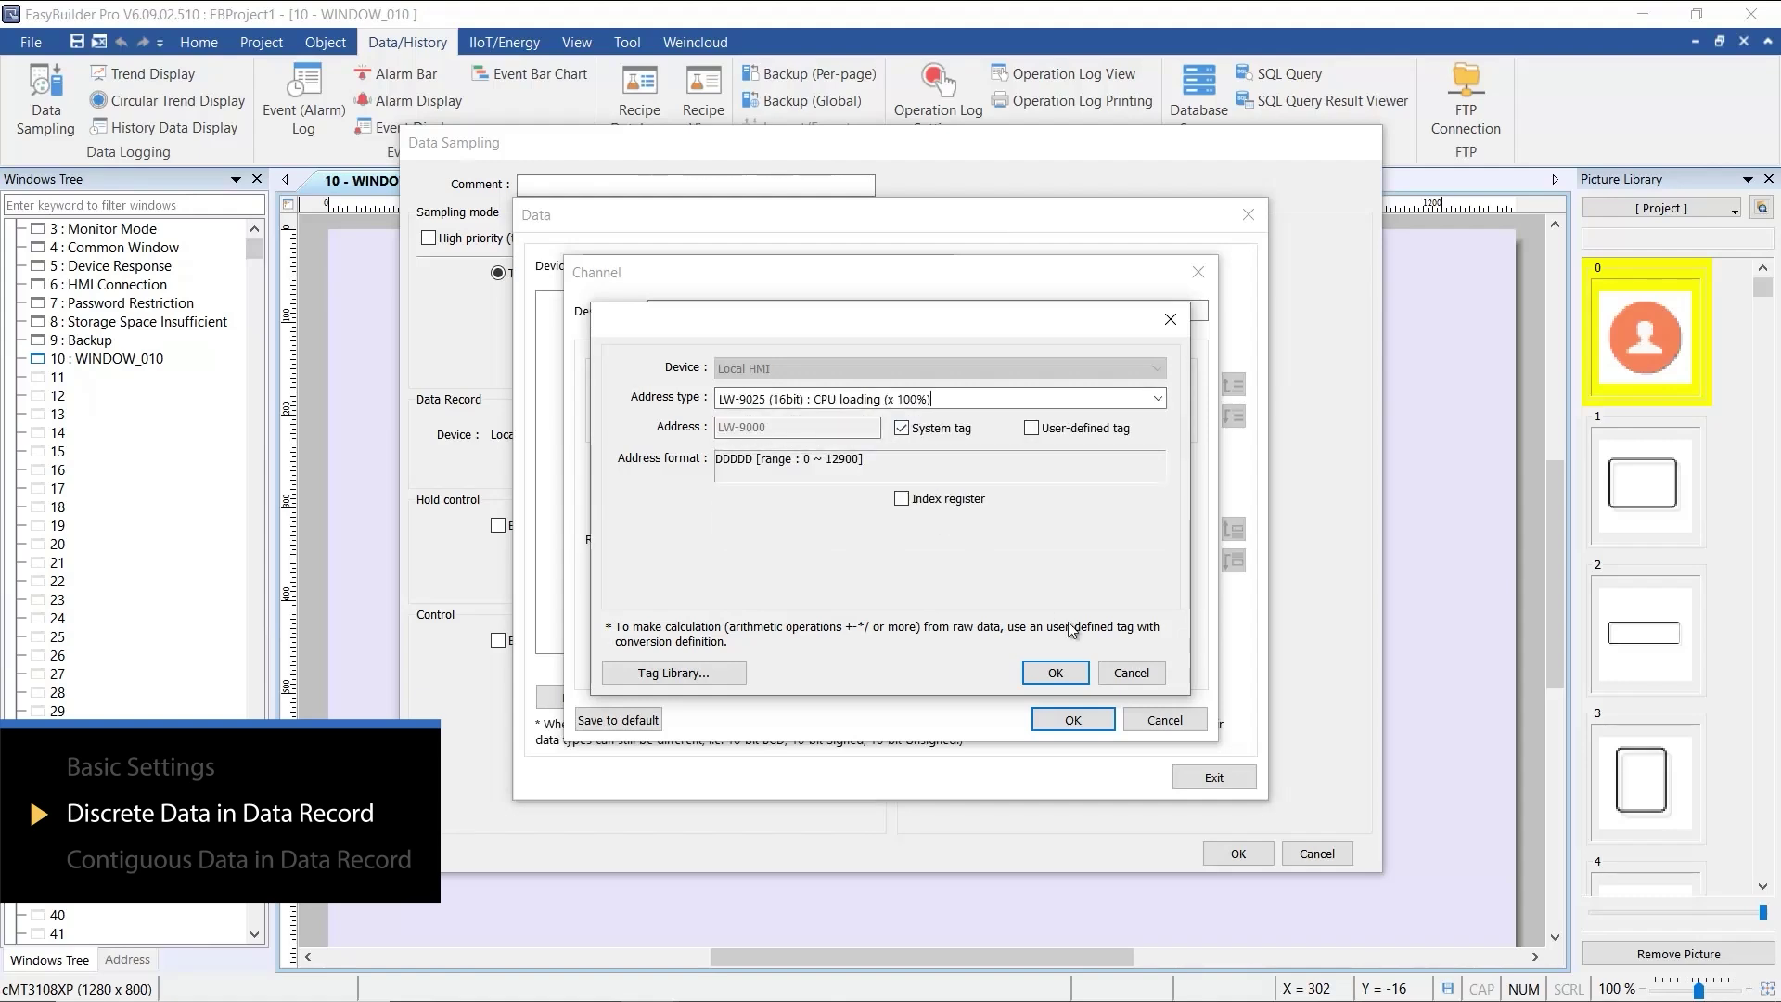
click(1076, 672)
Step: Describe the channel as CPU loading, make it 16-bit Unsigned, and save it
drag(816, 312, 608, 304)
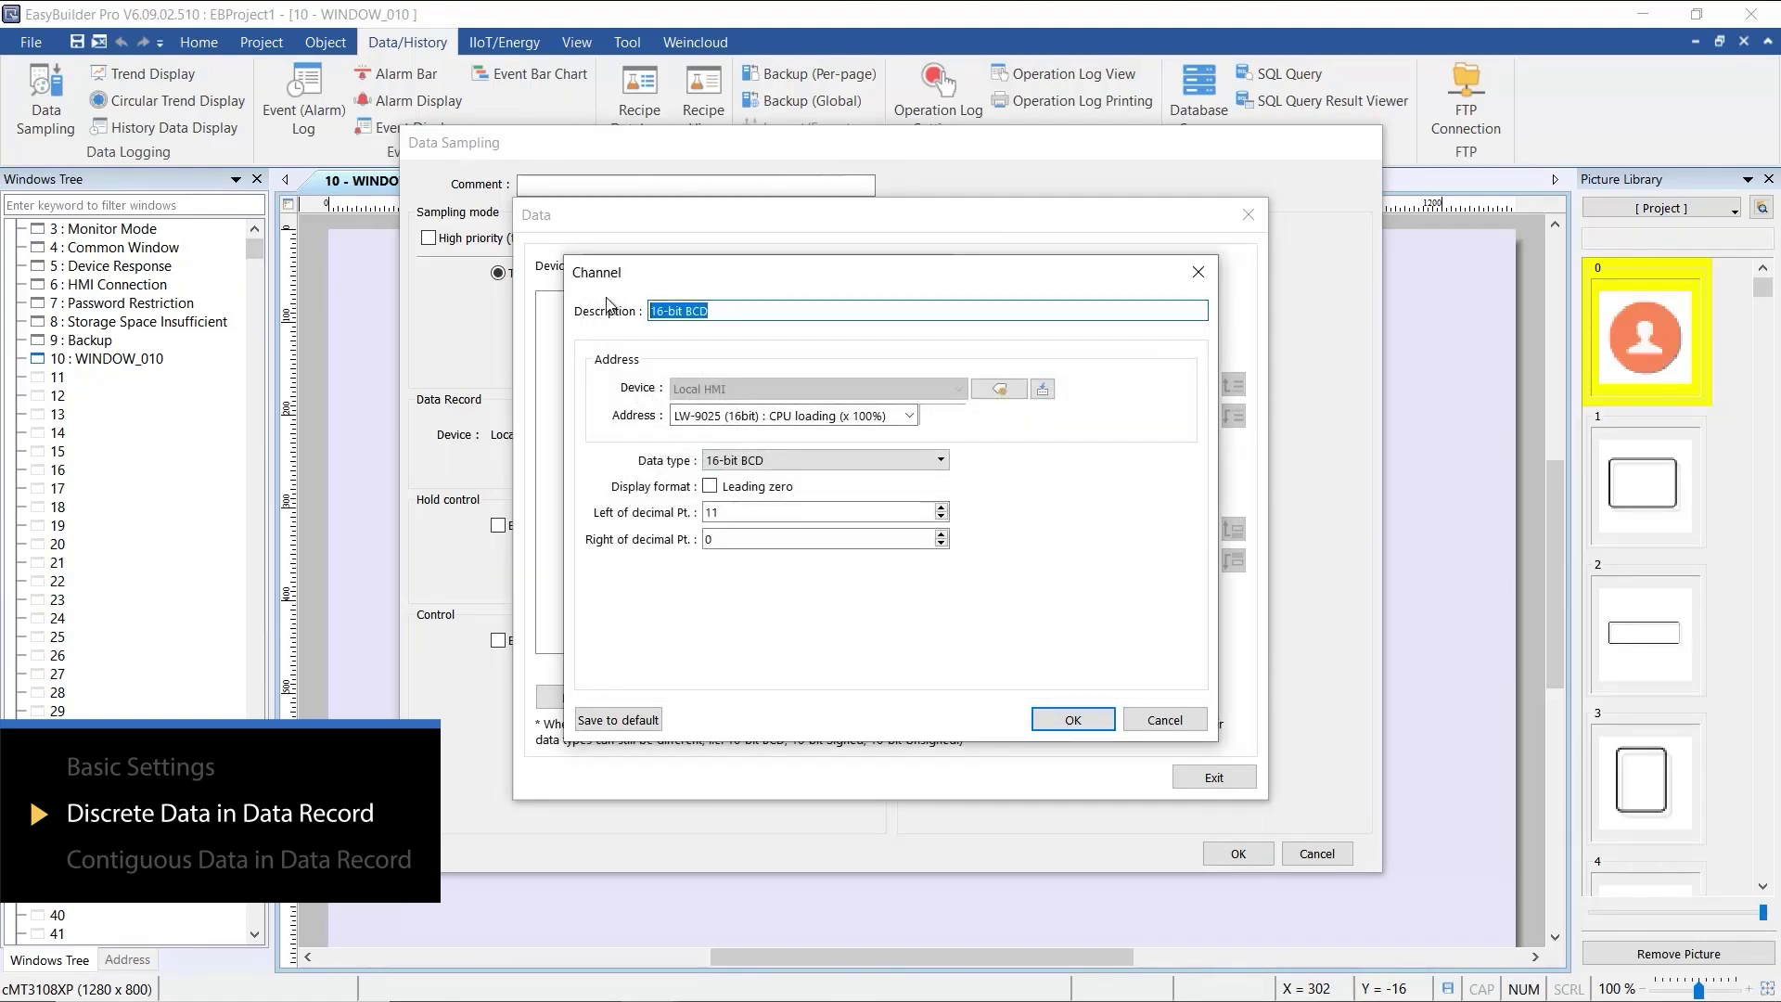
text(CPU loading)
click(872, 459)
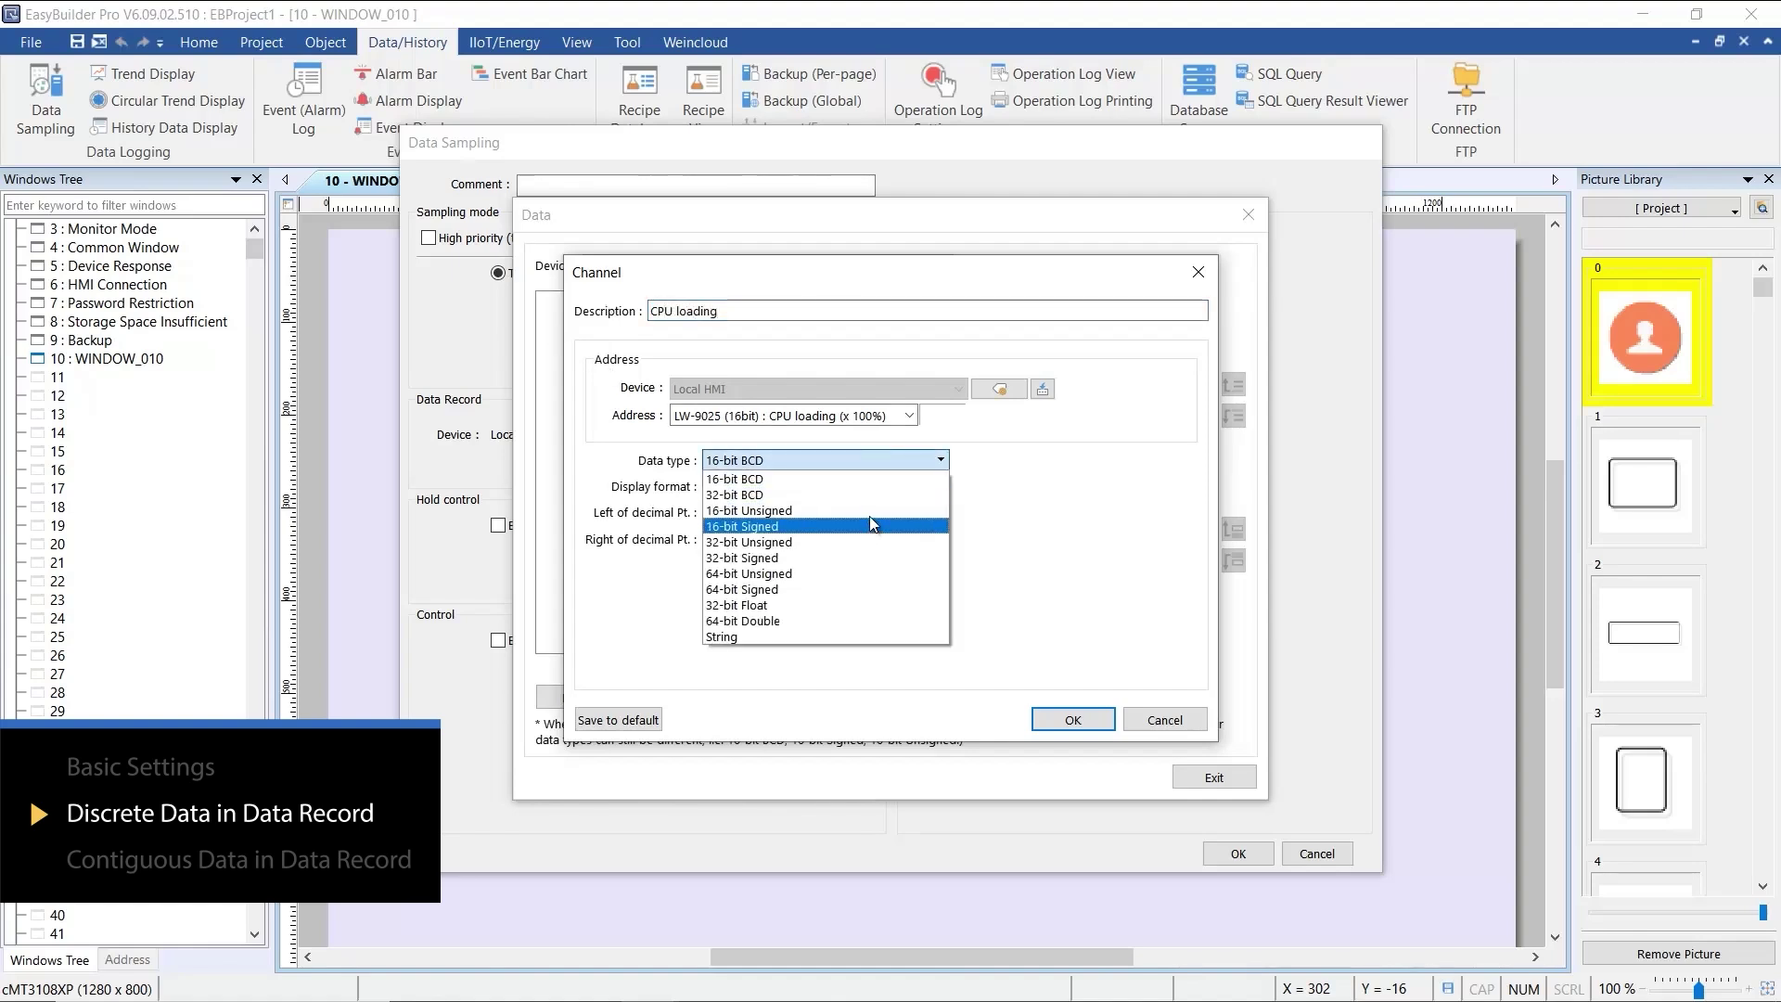
click(870, 510)
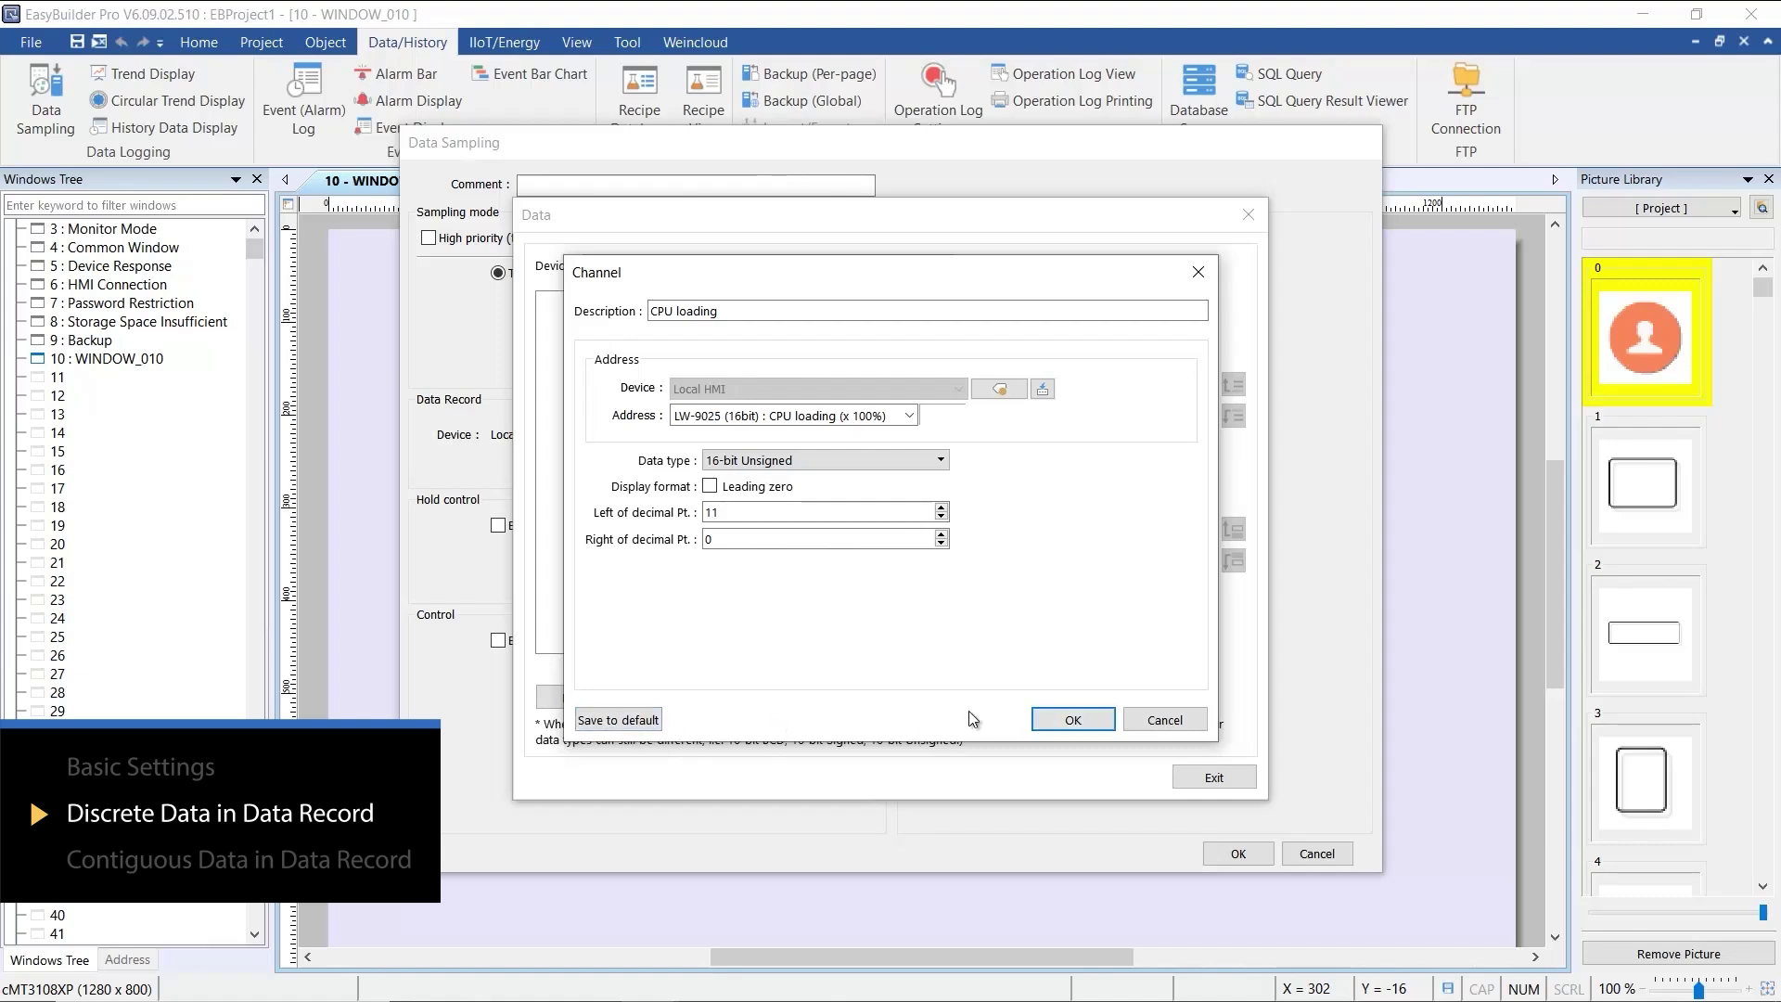
click(1074, 720)
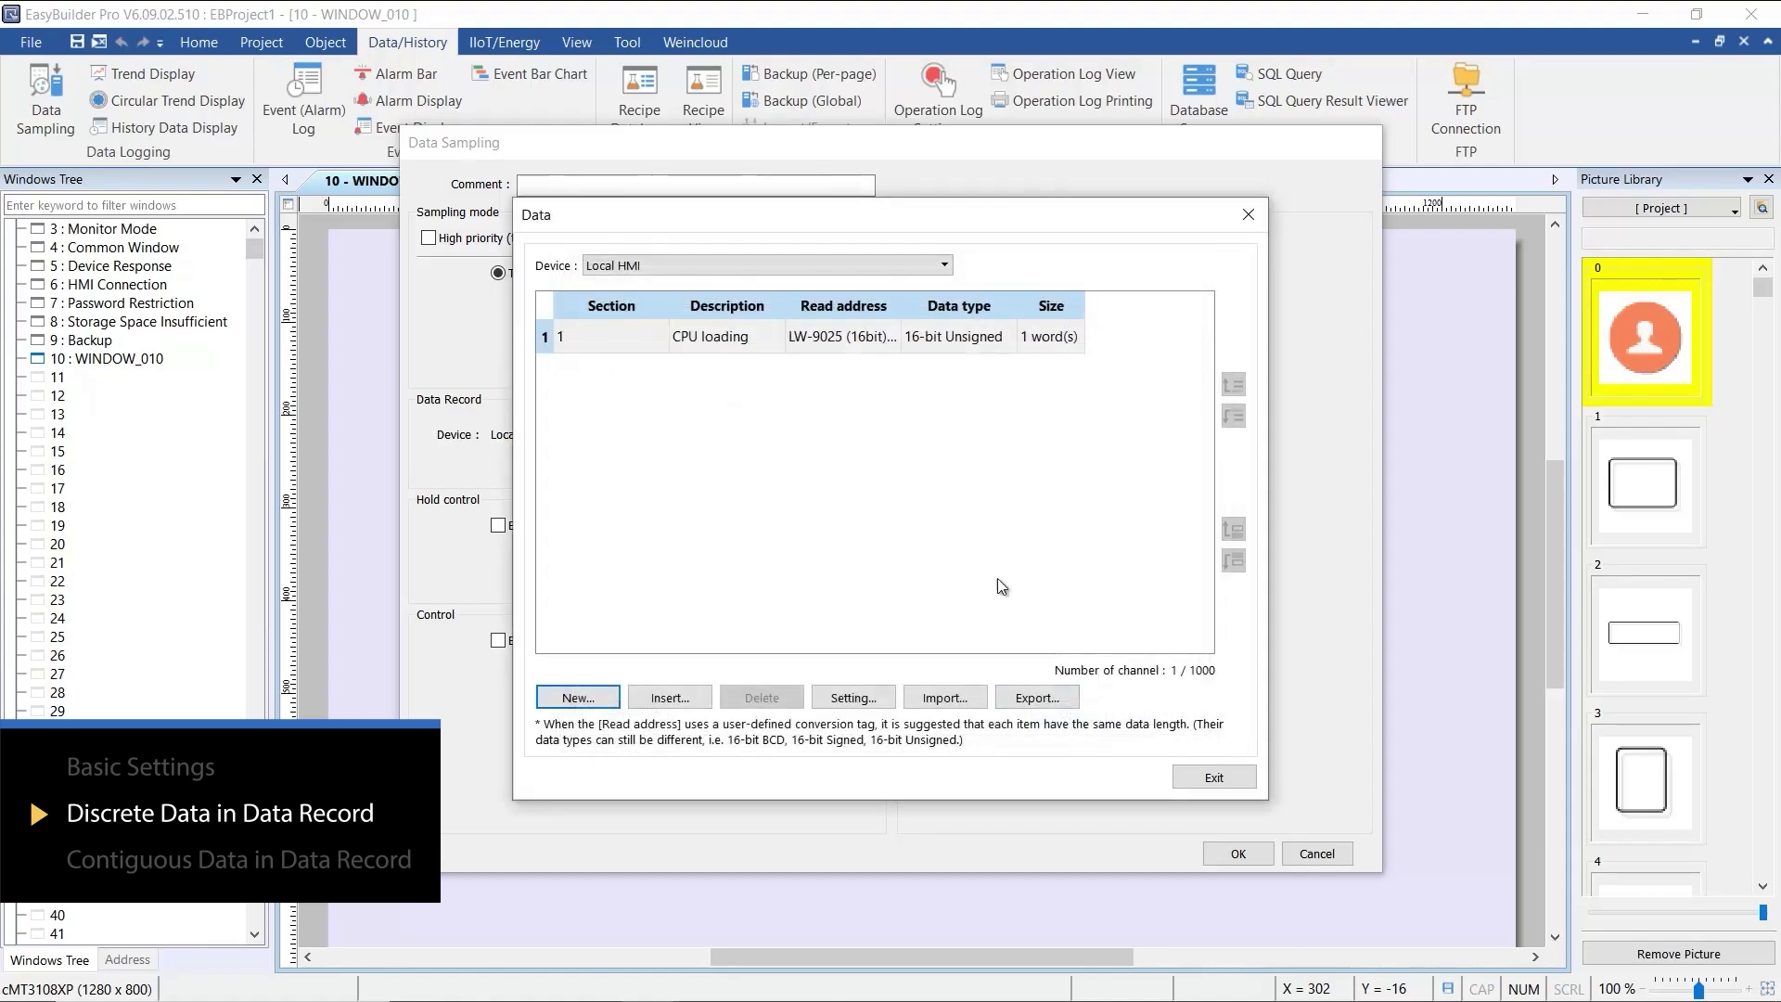
click(604, 698)
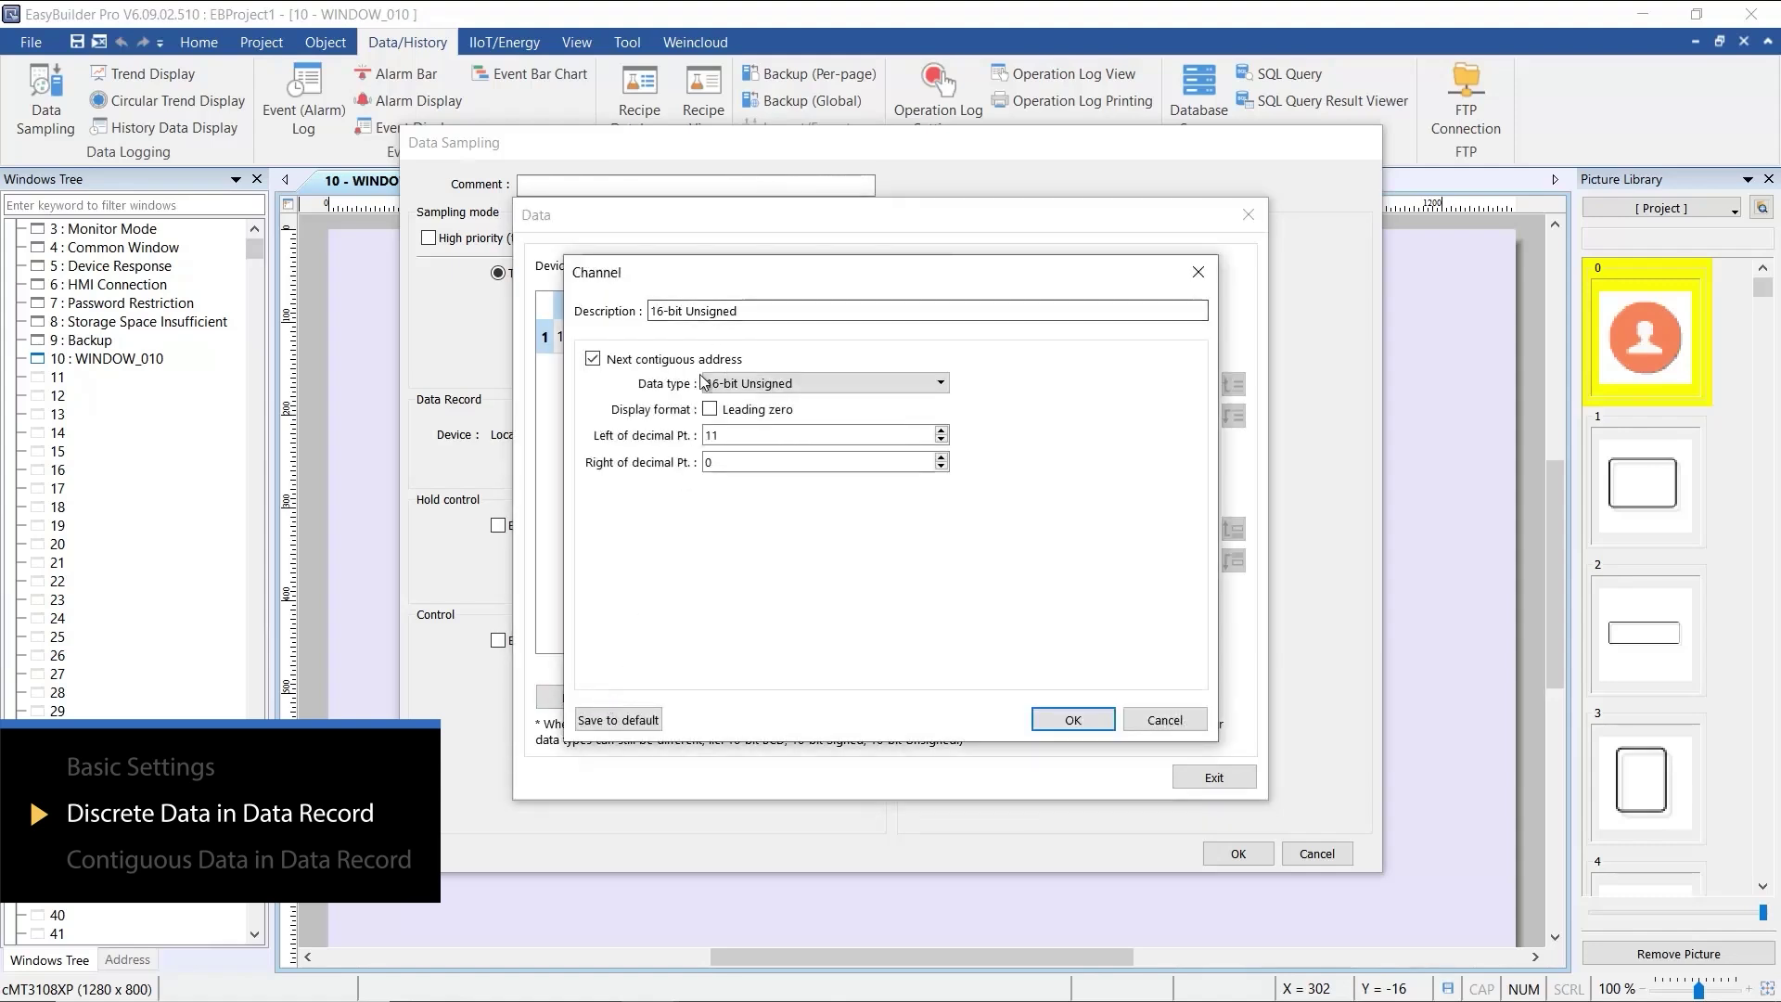
Step: Add a non-contiguous channel at LW-11159 memory loading, described 'Memory loading', and save it
click(687, 362)
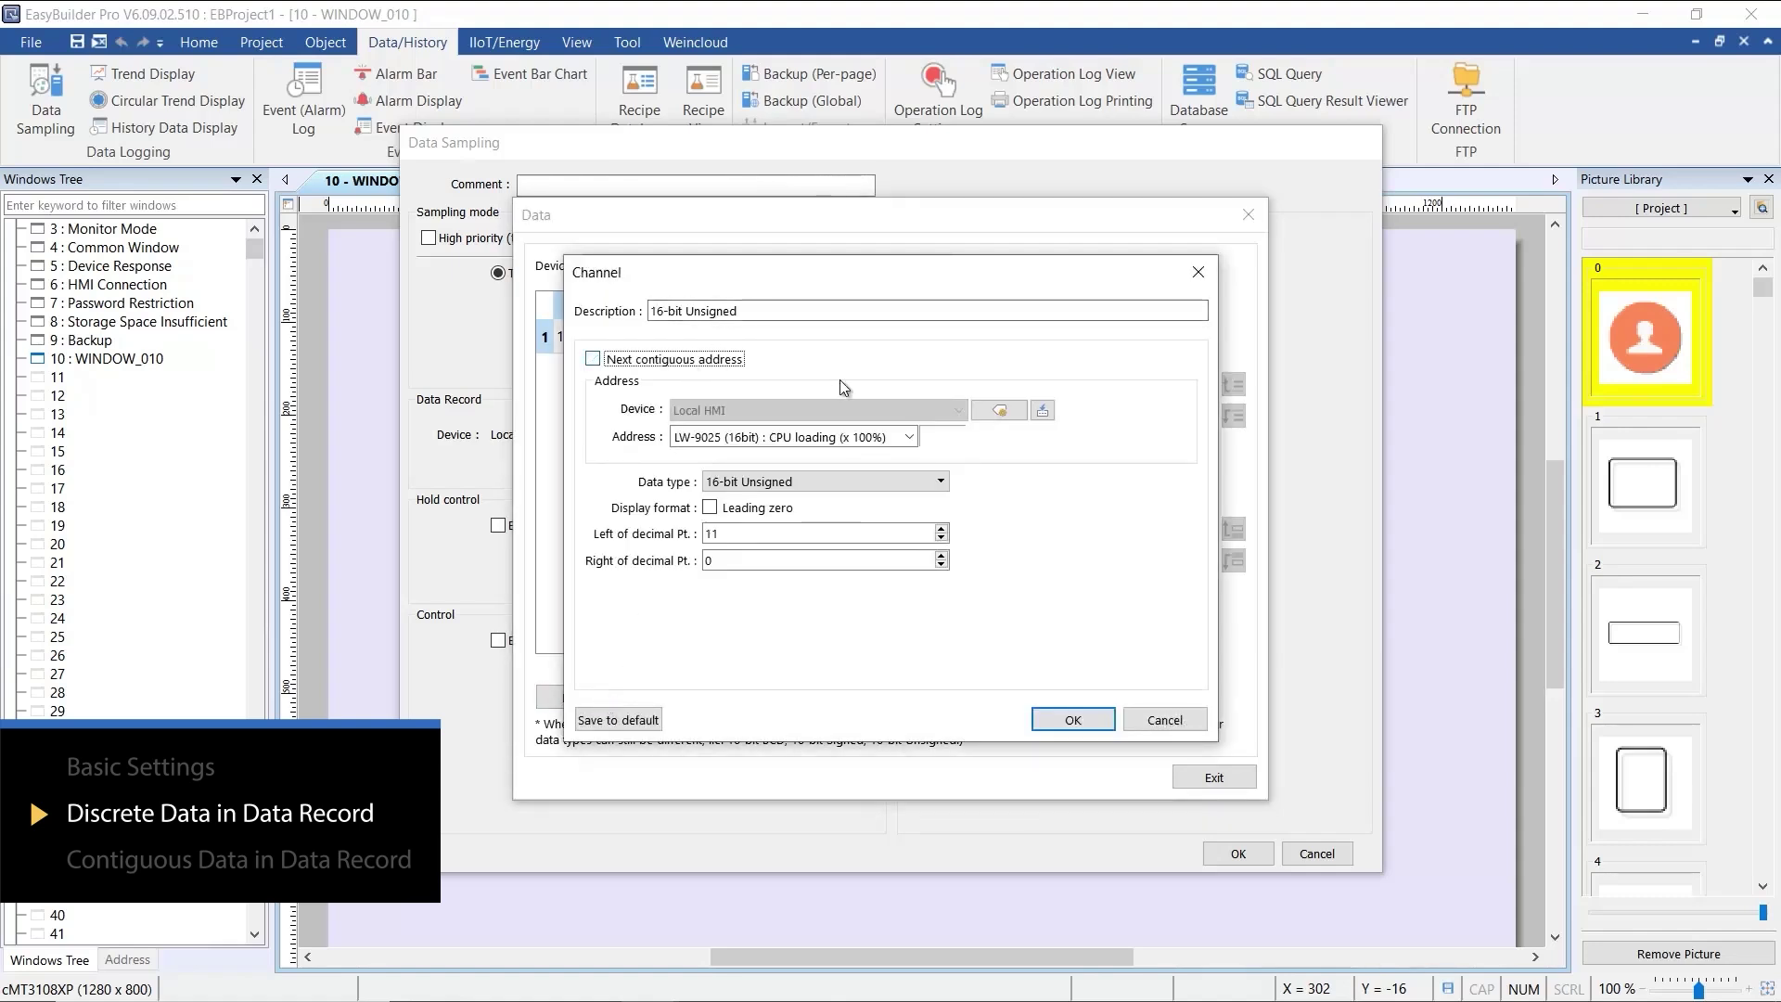
click(907, 437)
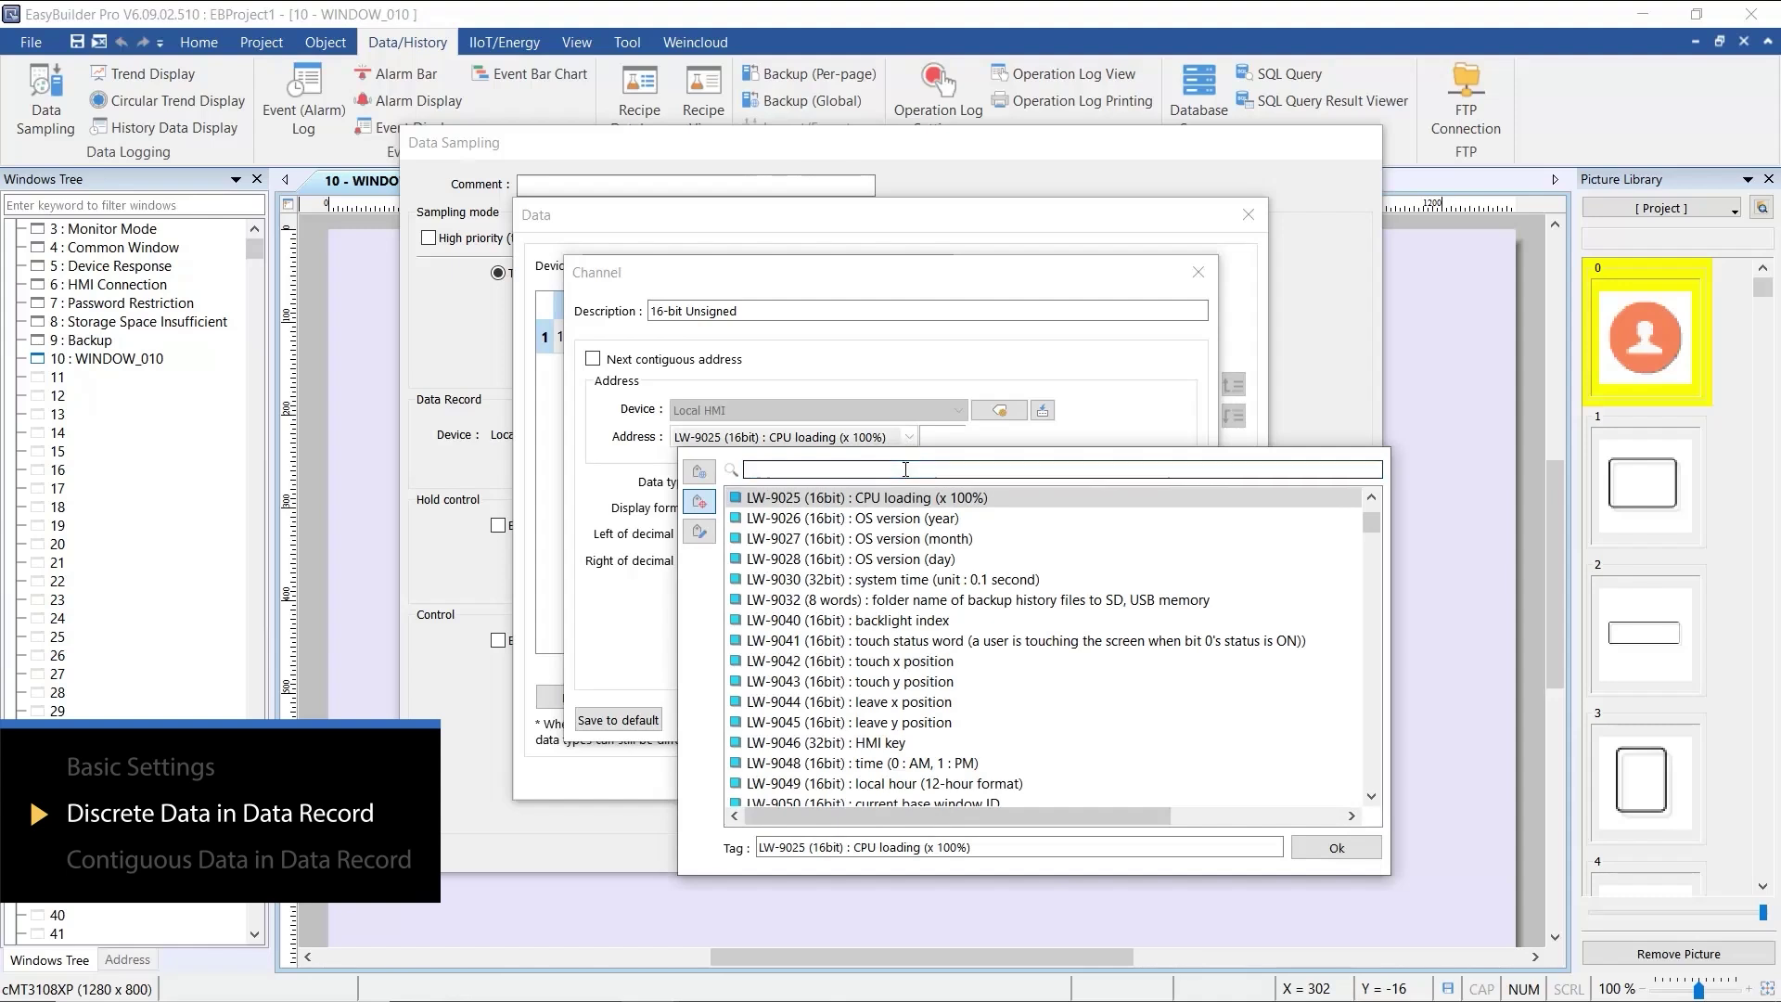
text(loading)
click(899, 519)
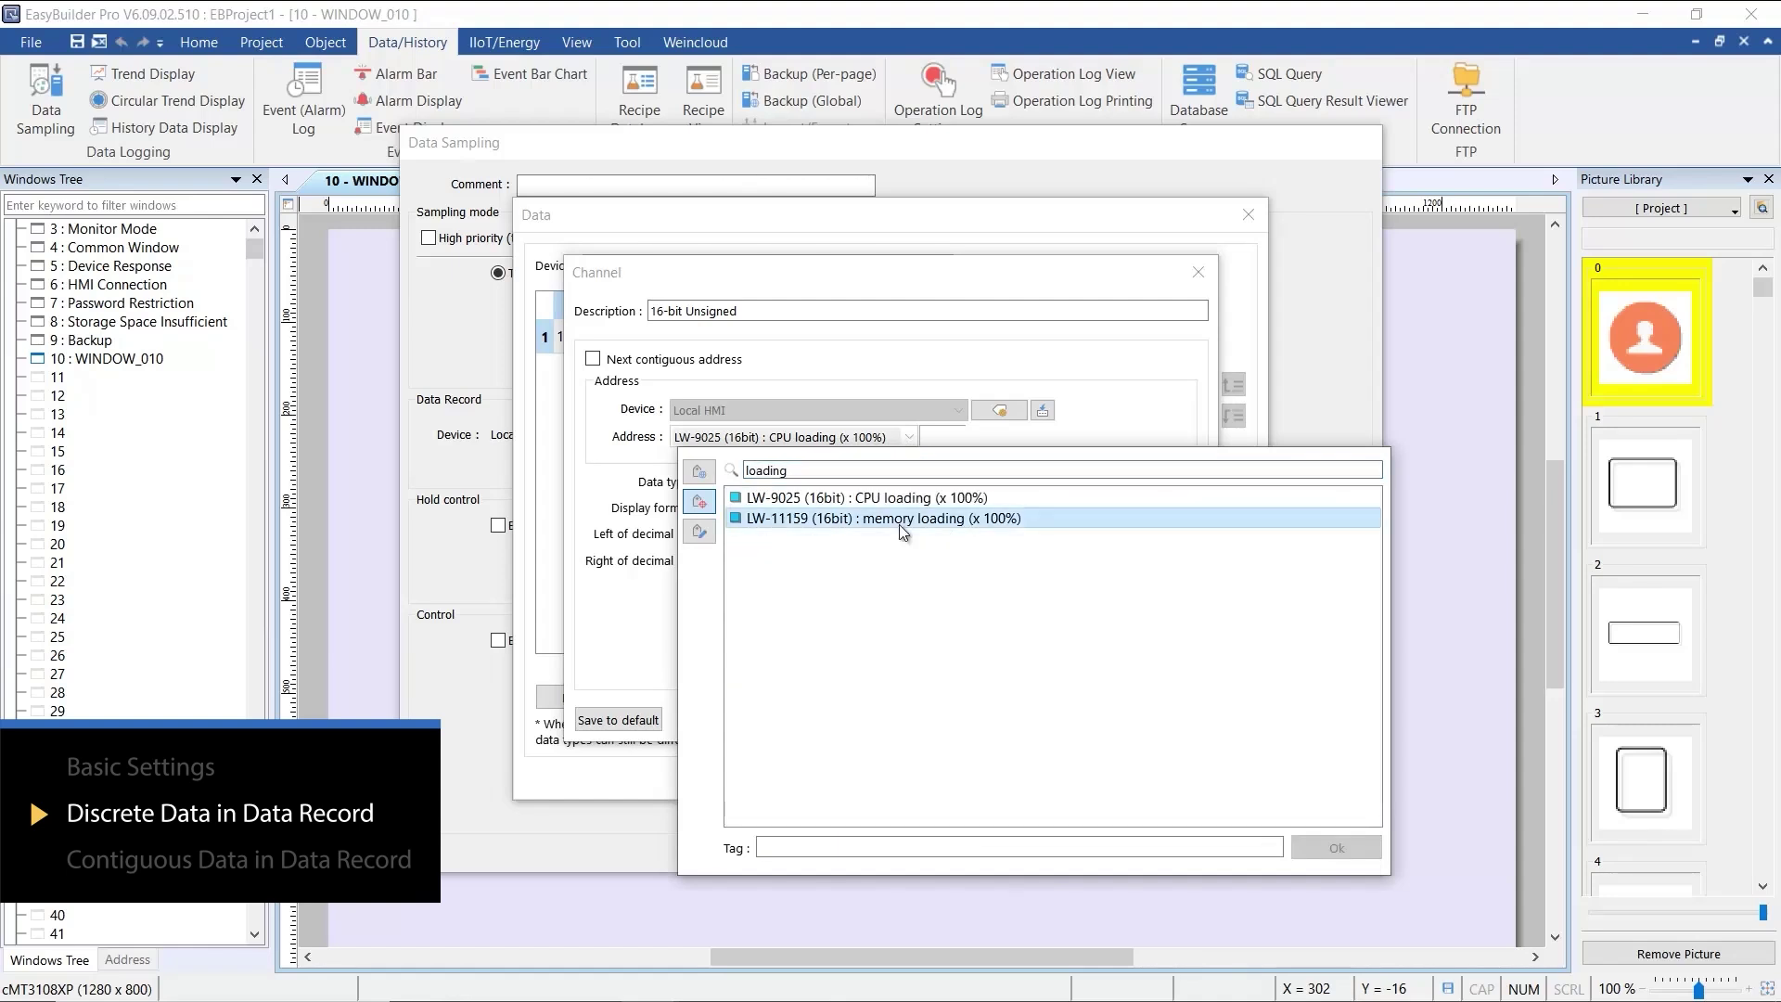
double_click(899, 520)
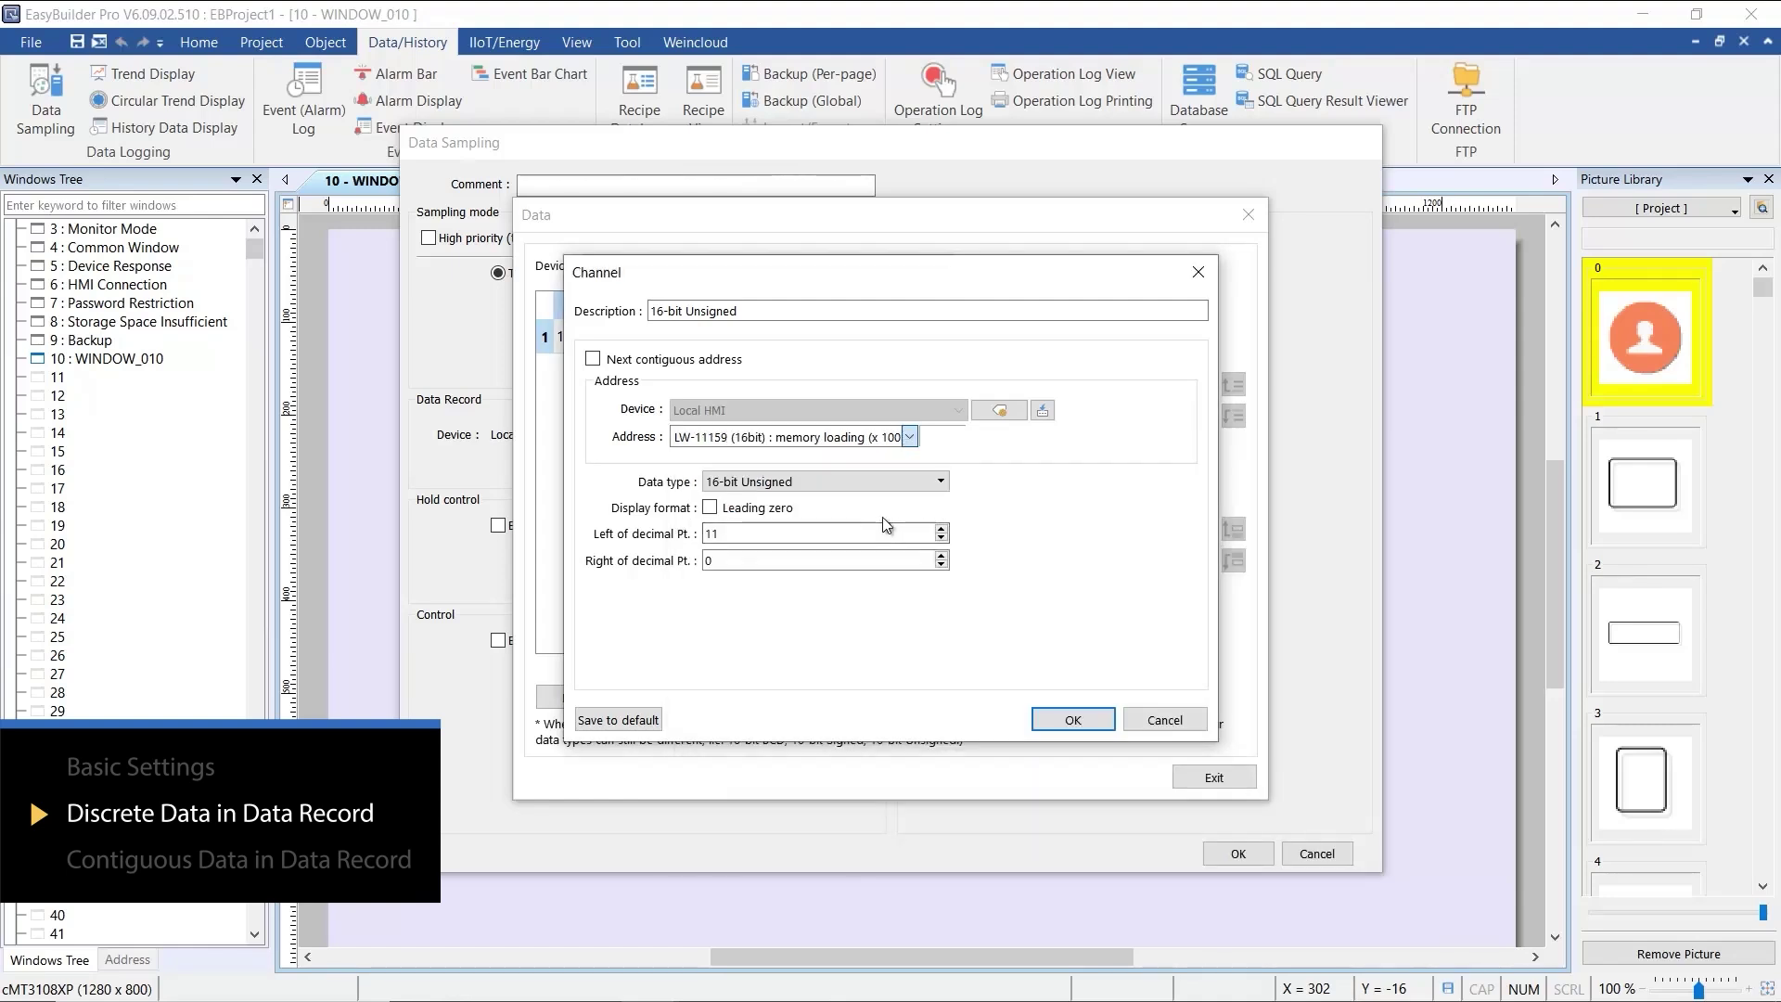
drag(770, 312, 626, 332)
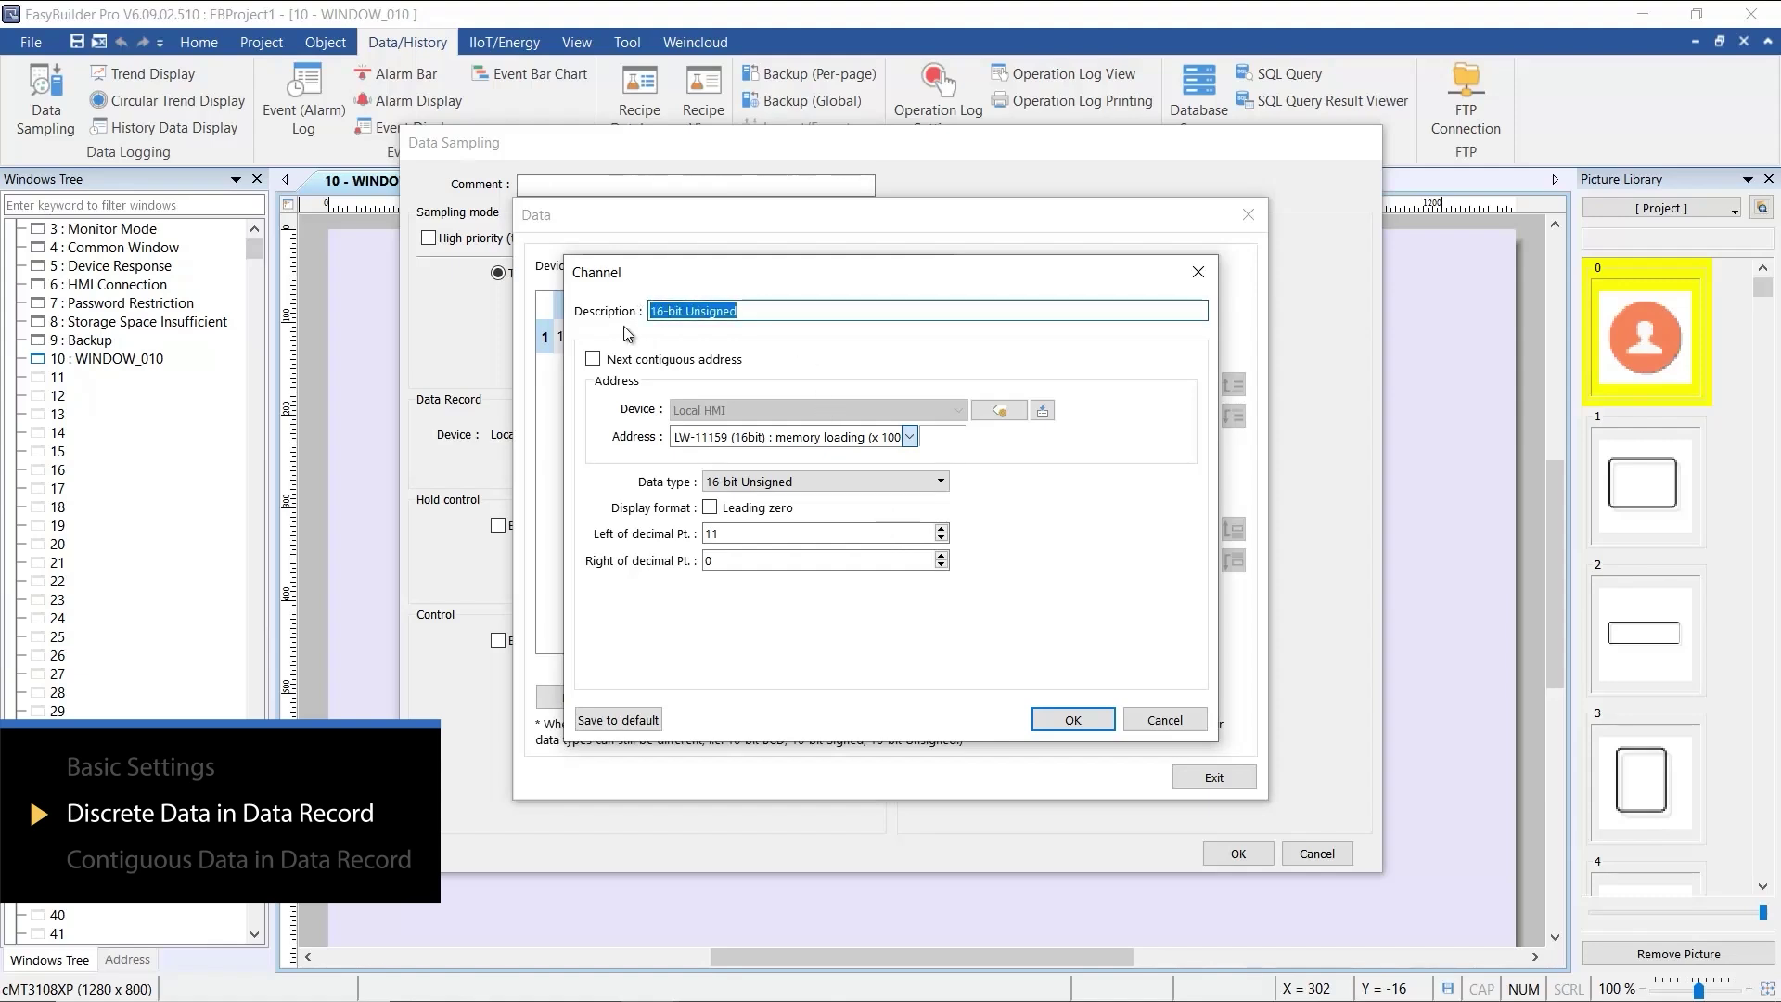
text(Memory)
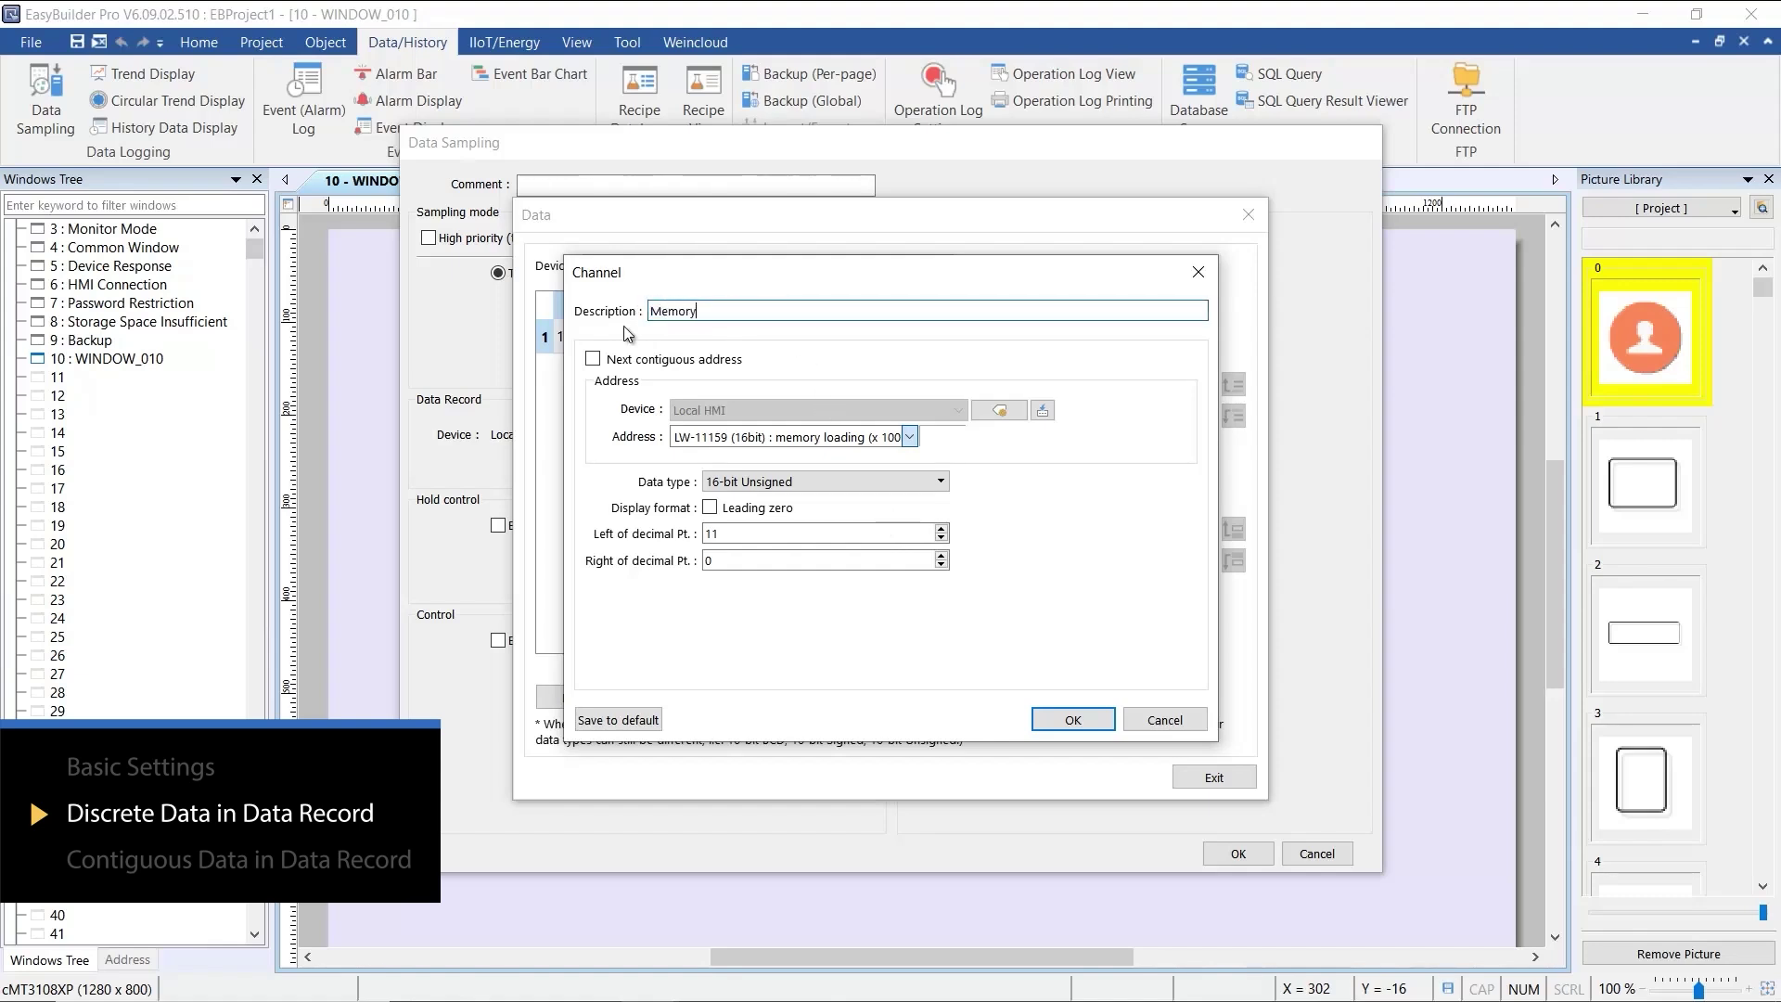
text( loading)
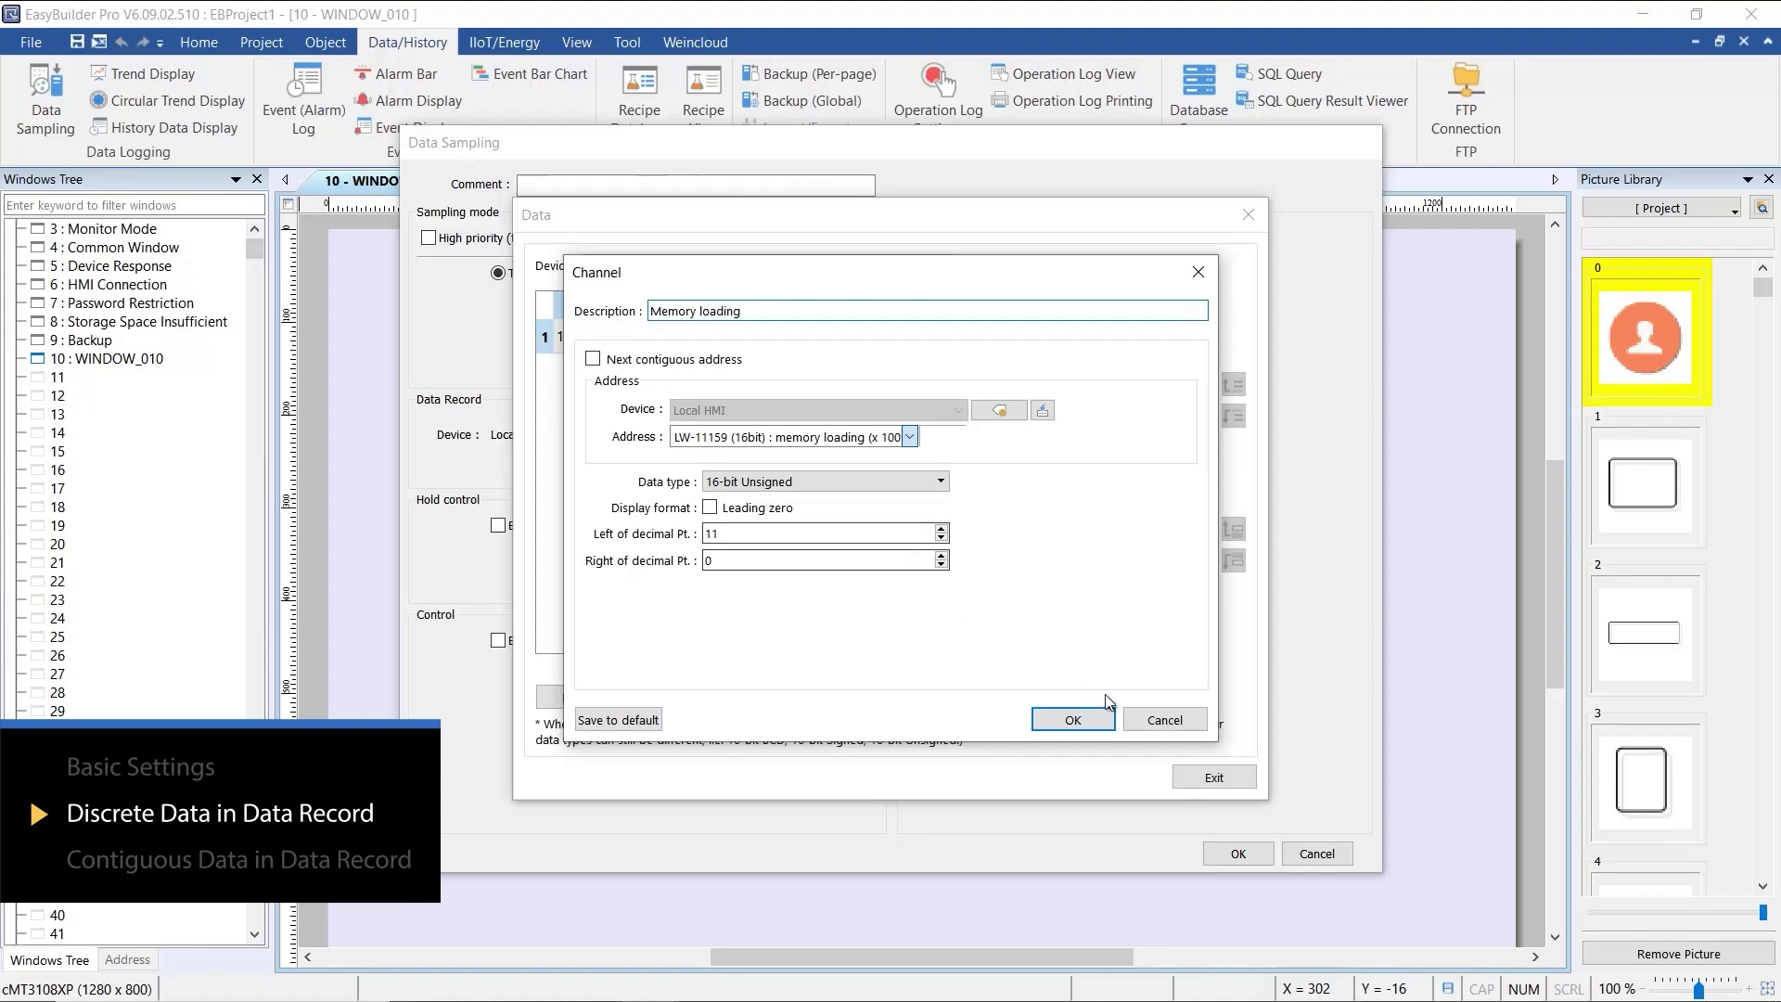
click(1104, 722)
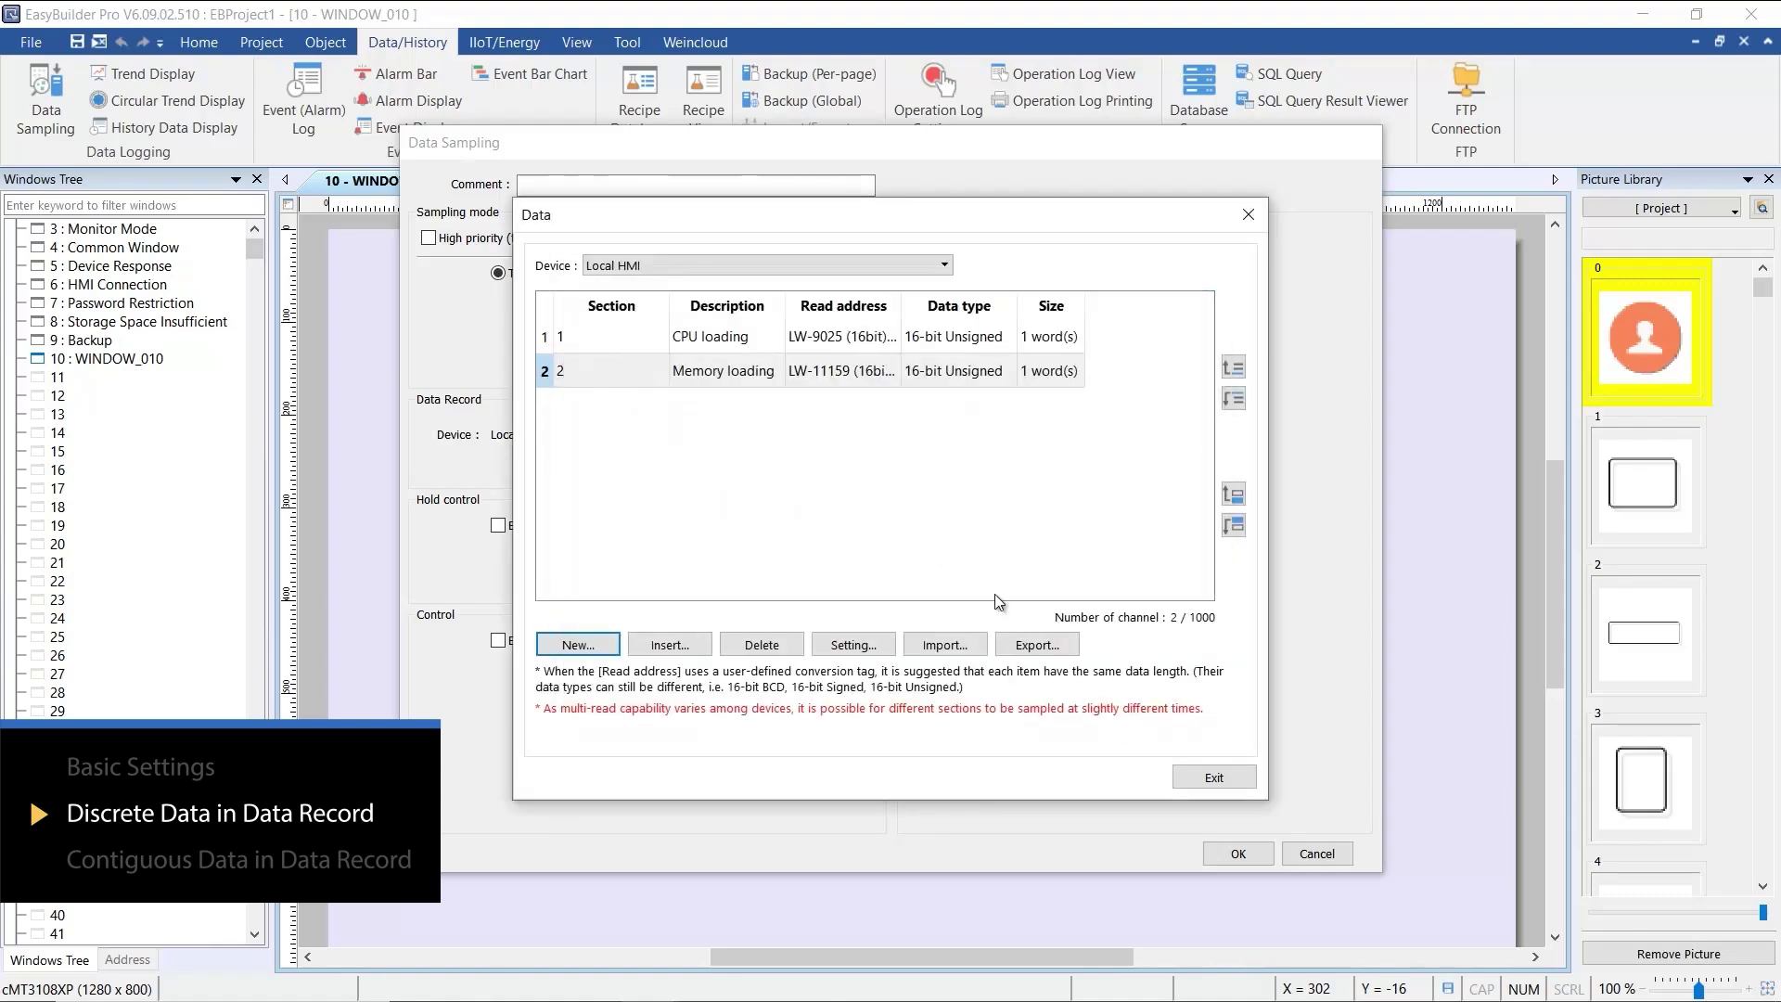
Step: Widen the Read address column so the full channel addresses are visible
drag(900, 305, 1023, 305)
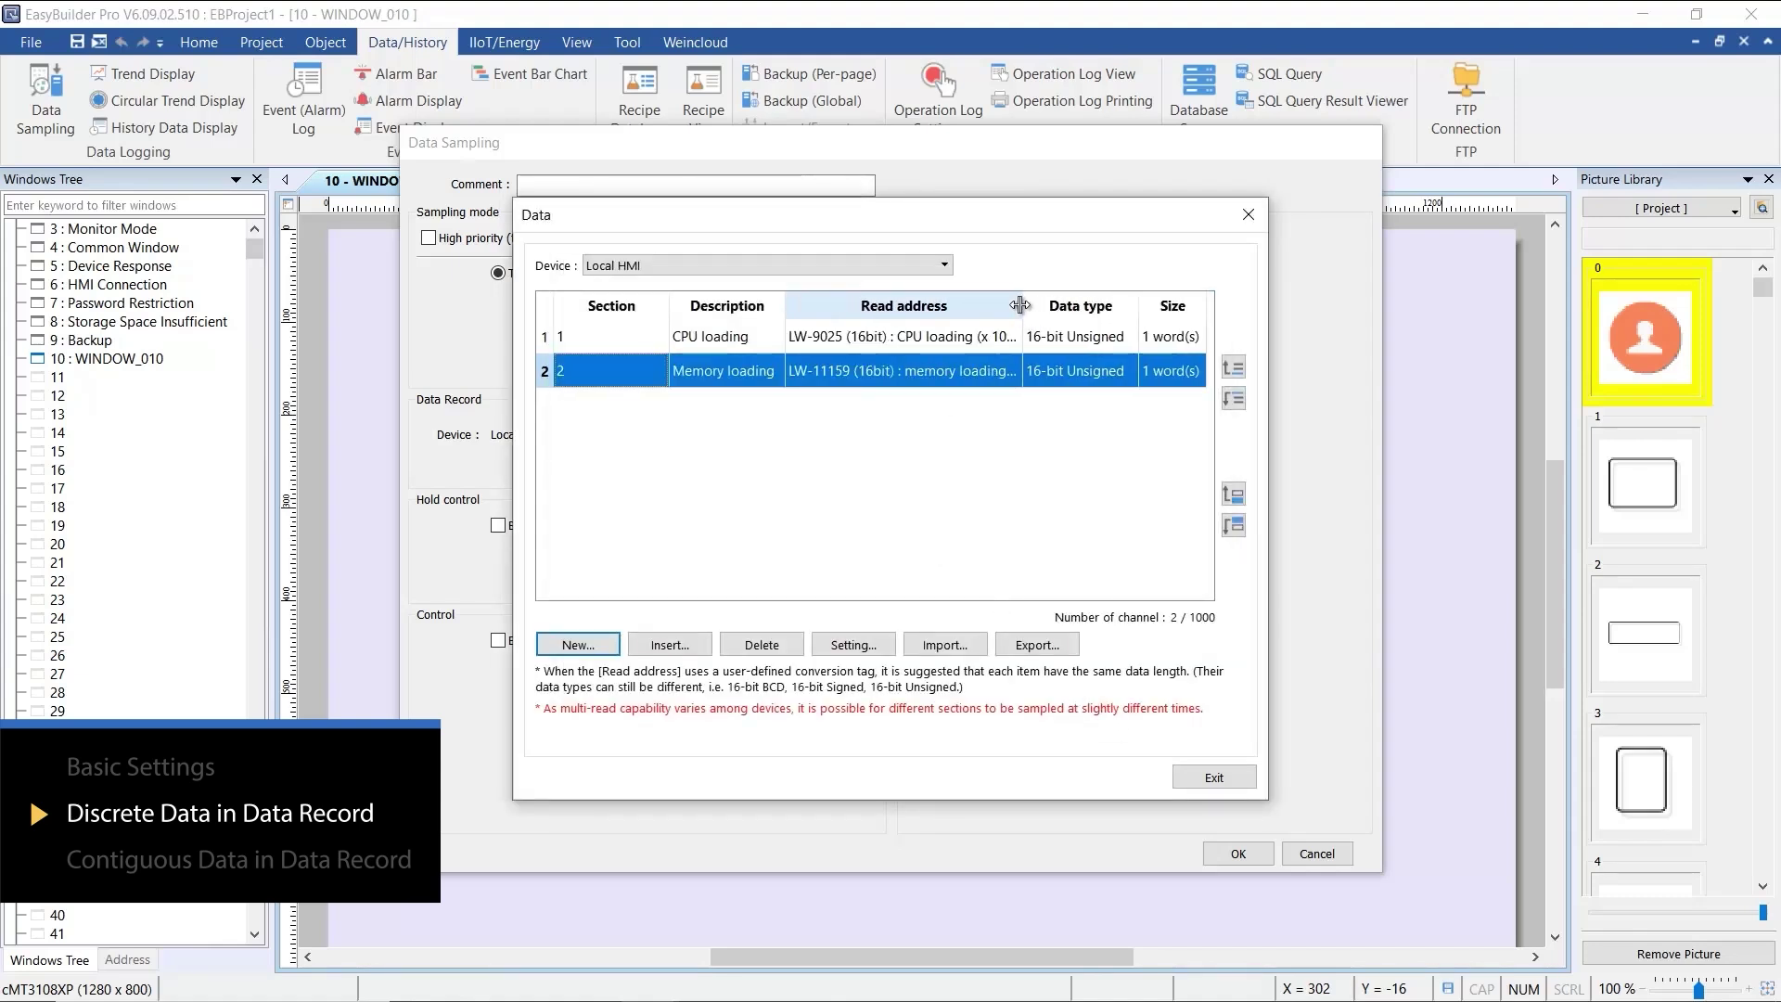
click(609, 349)
click(610, 376)
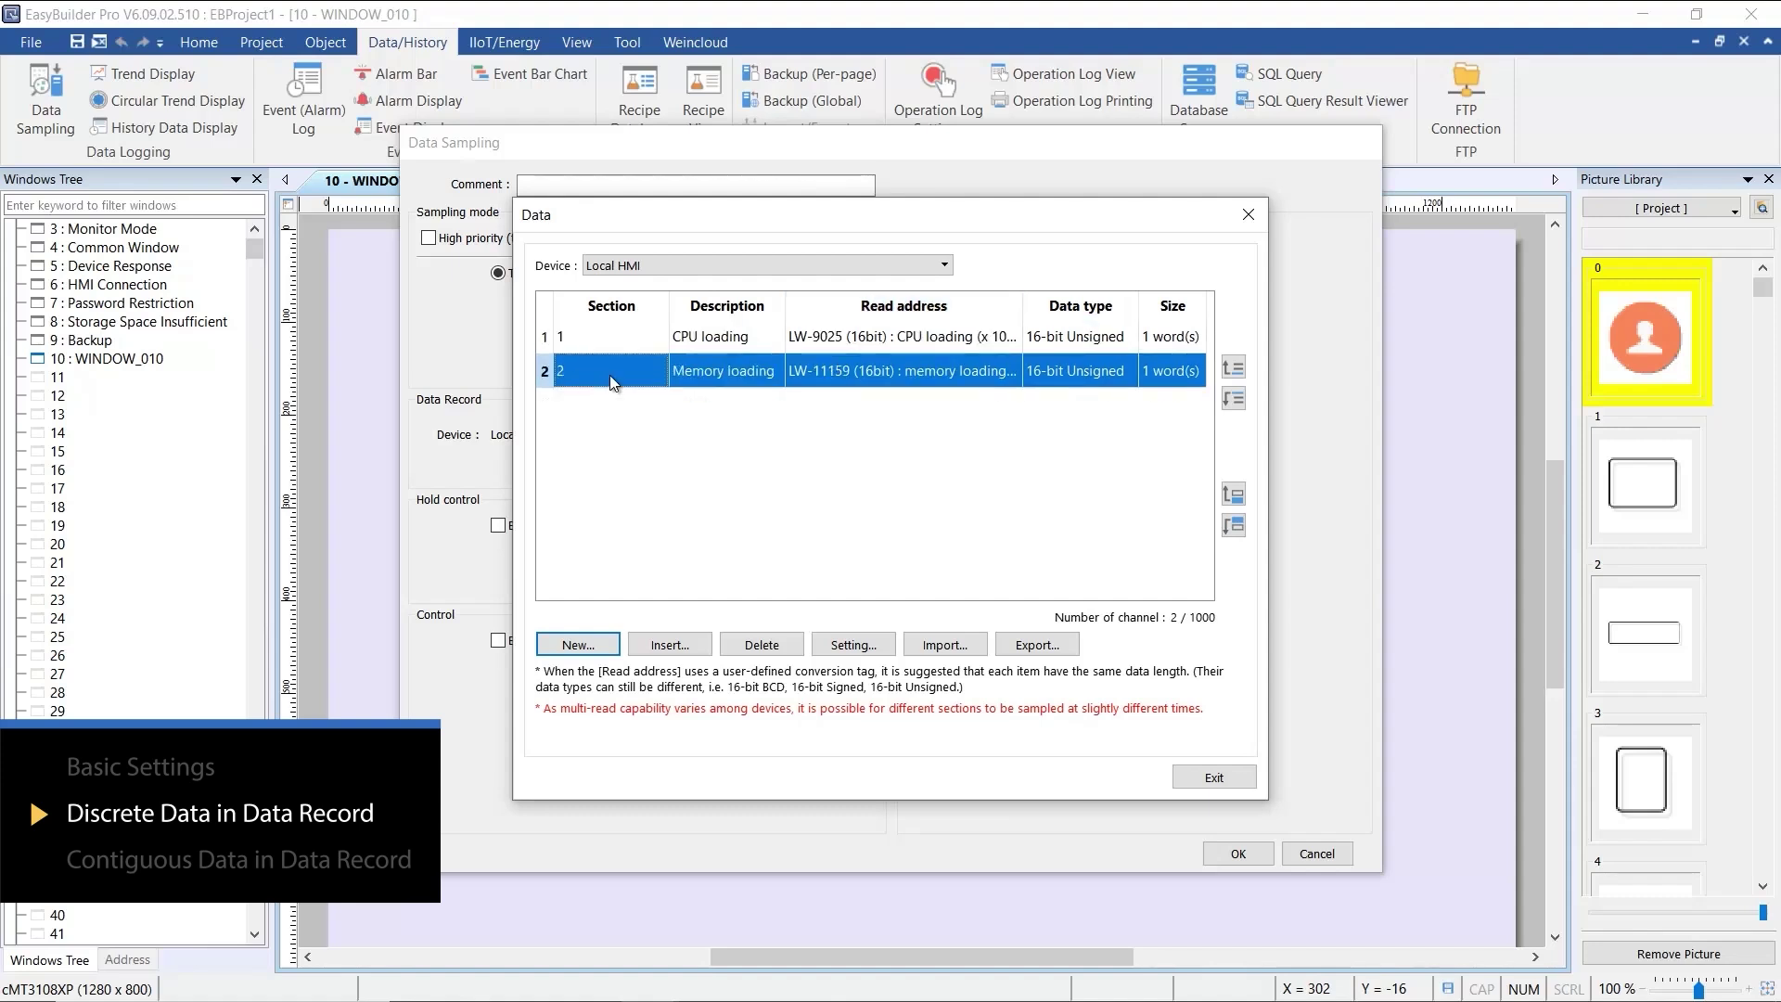
click(605, 646)
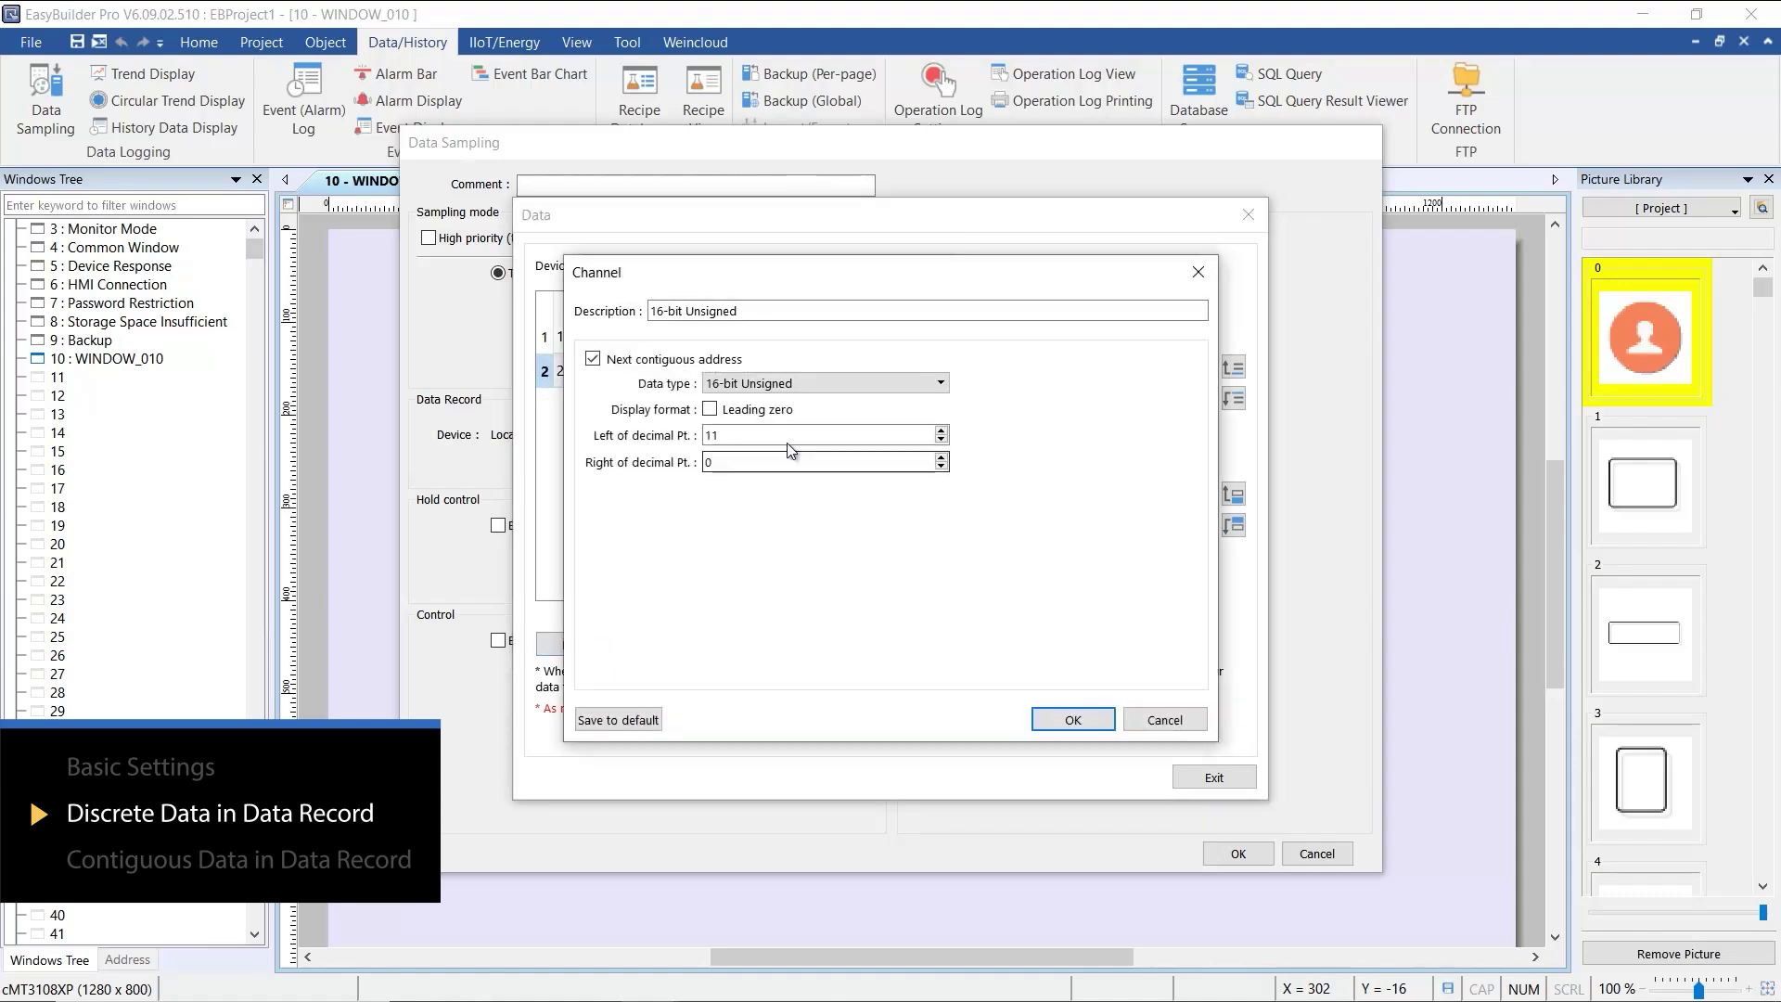
Step: Set the new channel's address to LW-9017 local second, describe it 'second', and save it
click(594, 359)
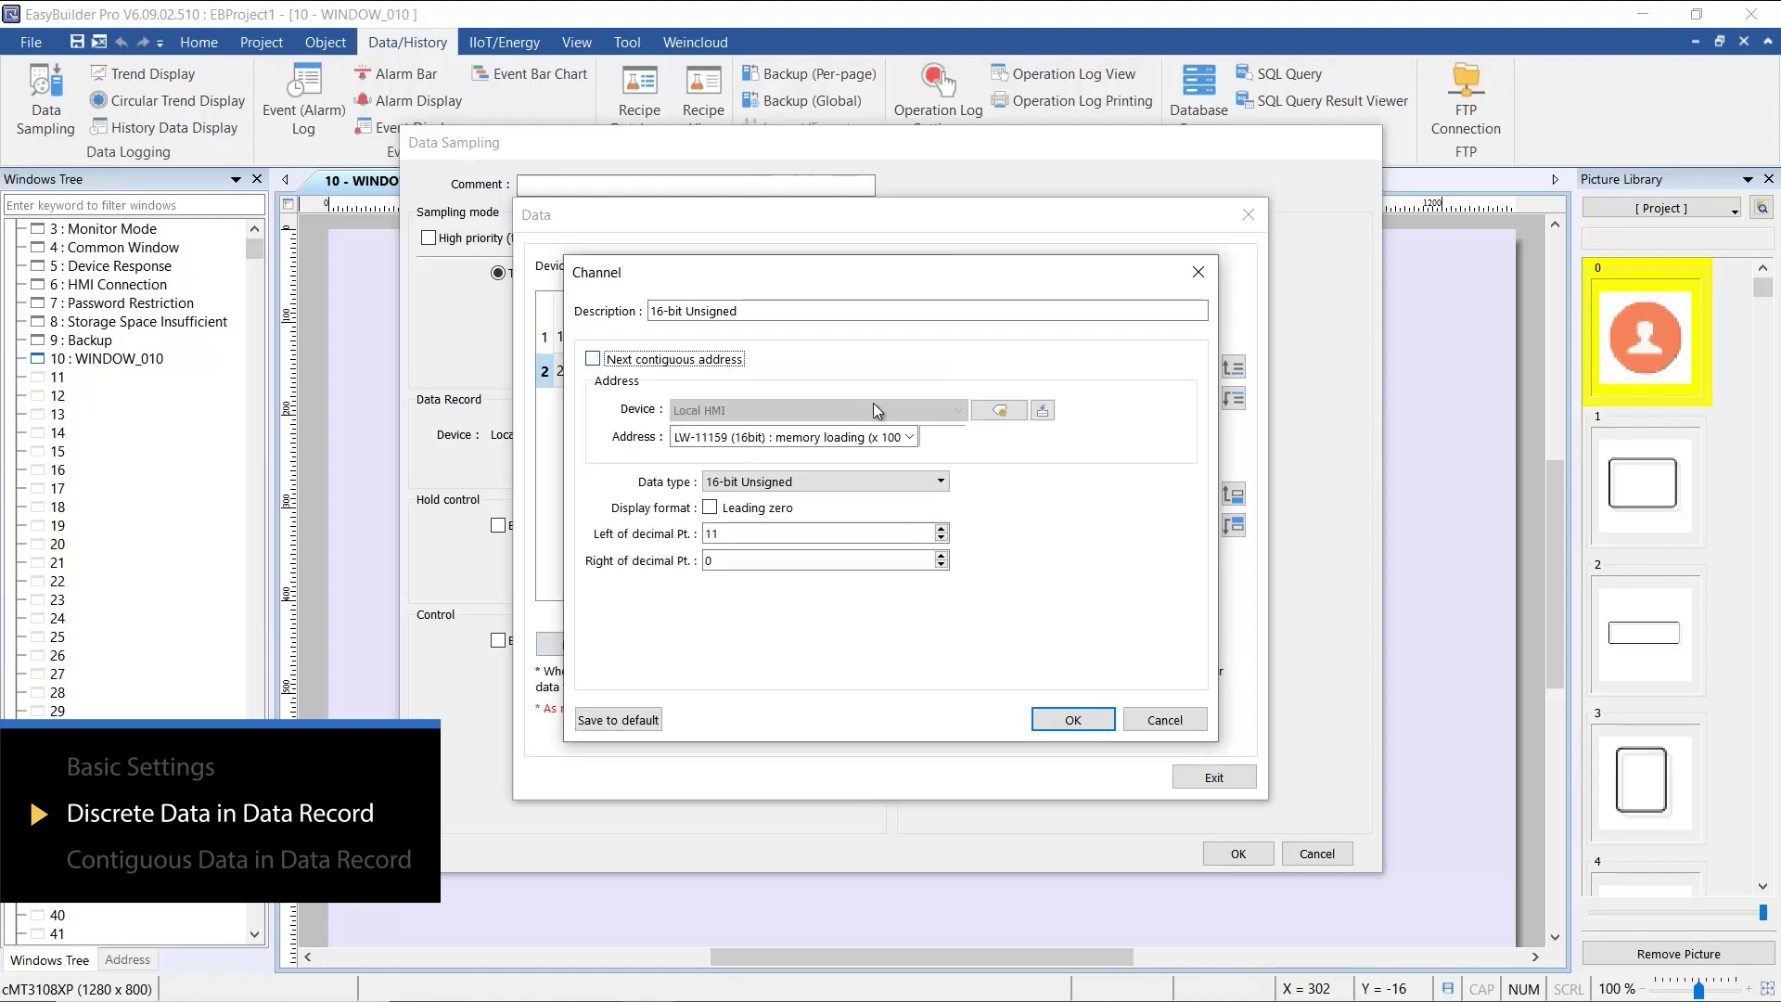
click(911, 436)
click(911, 470)
text(secon)
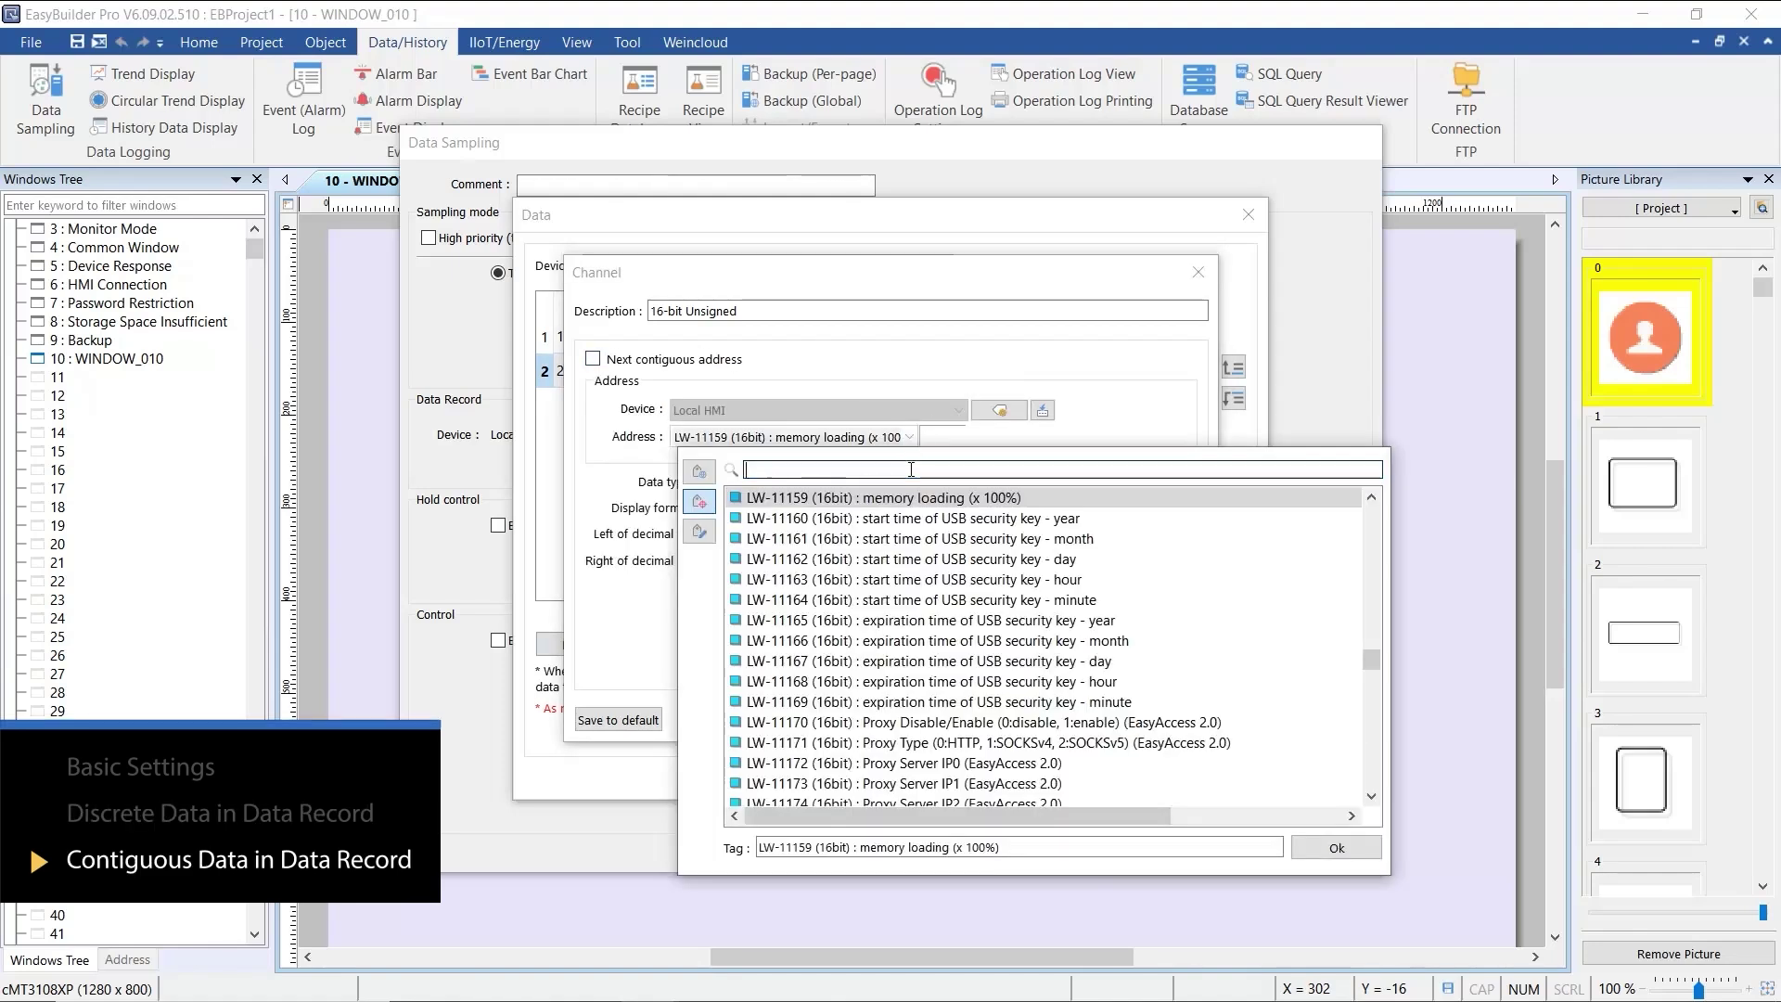
text(d)
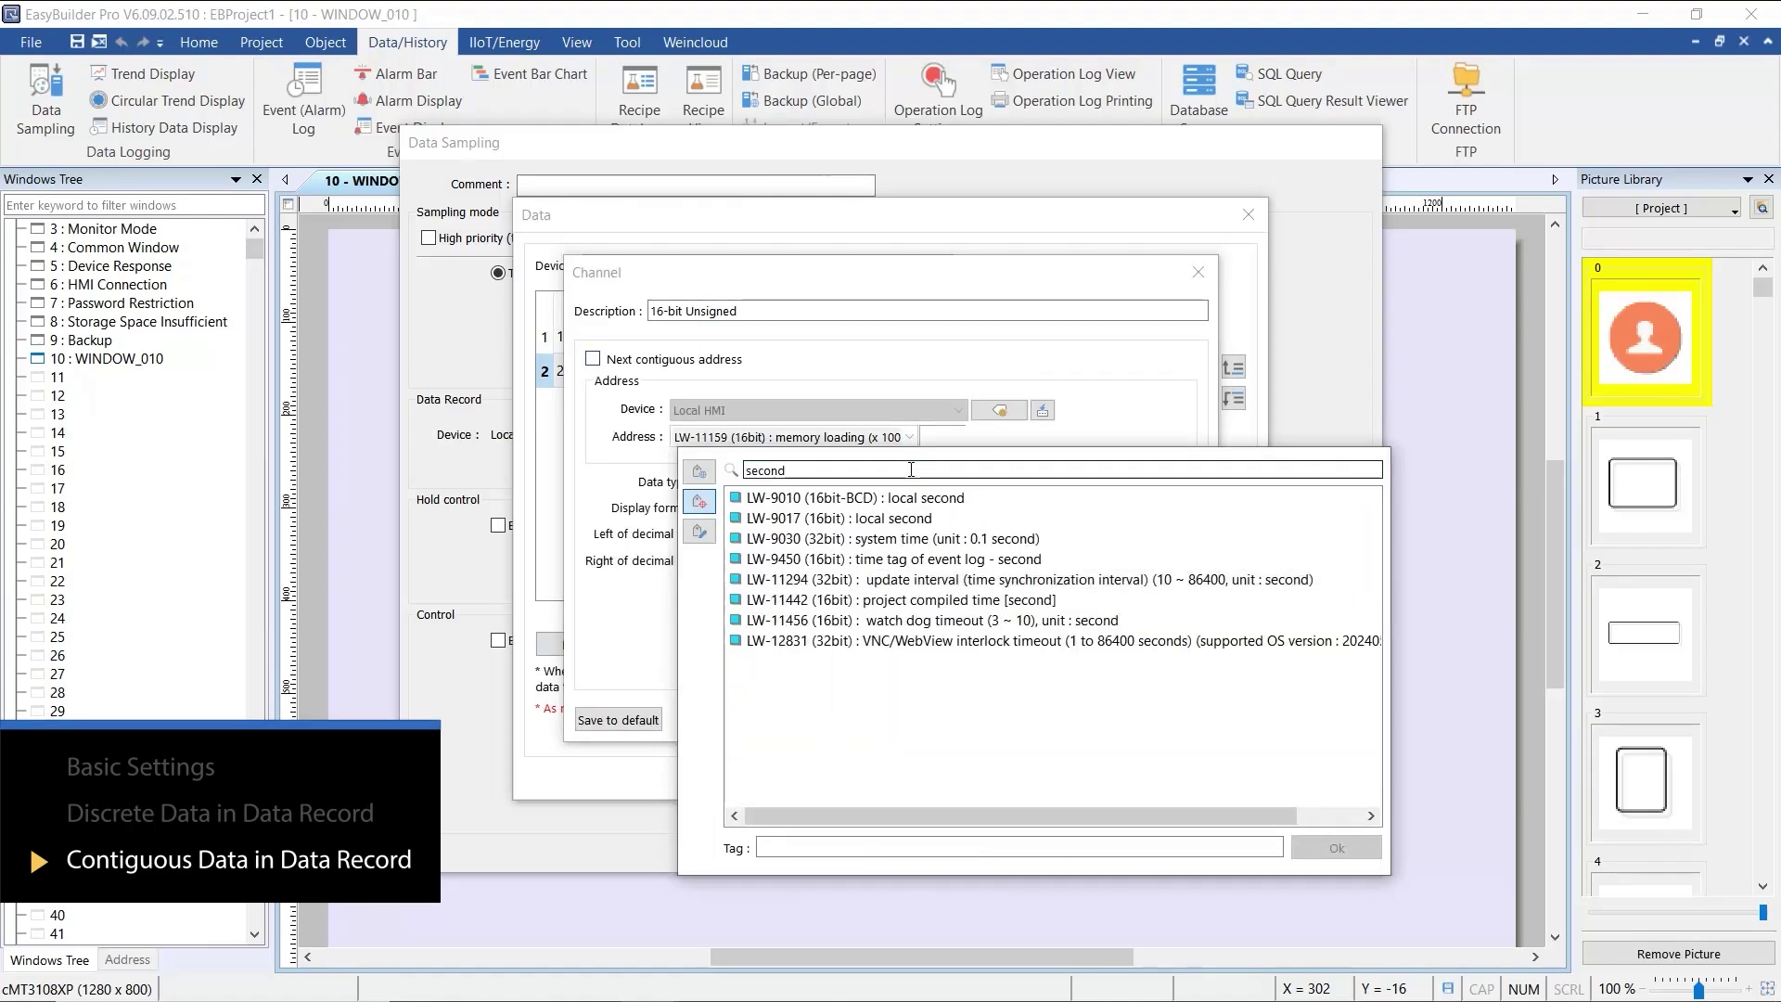
click(896, 525)
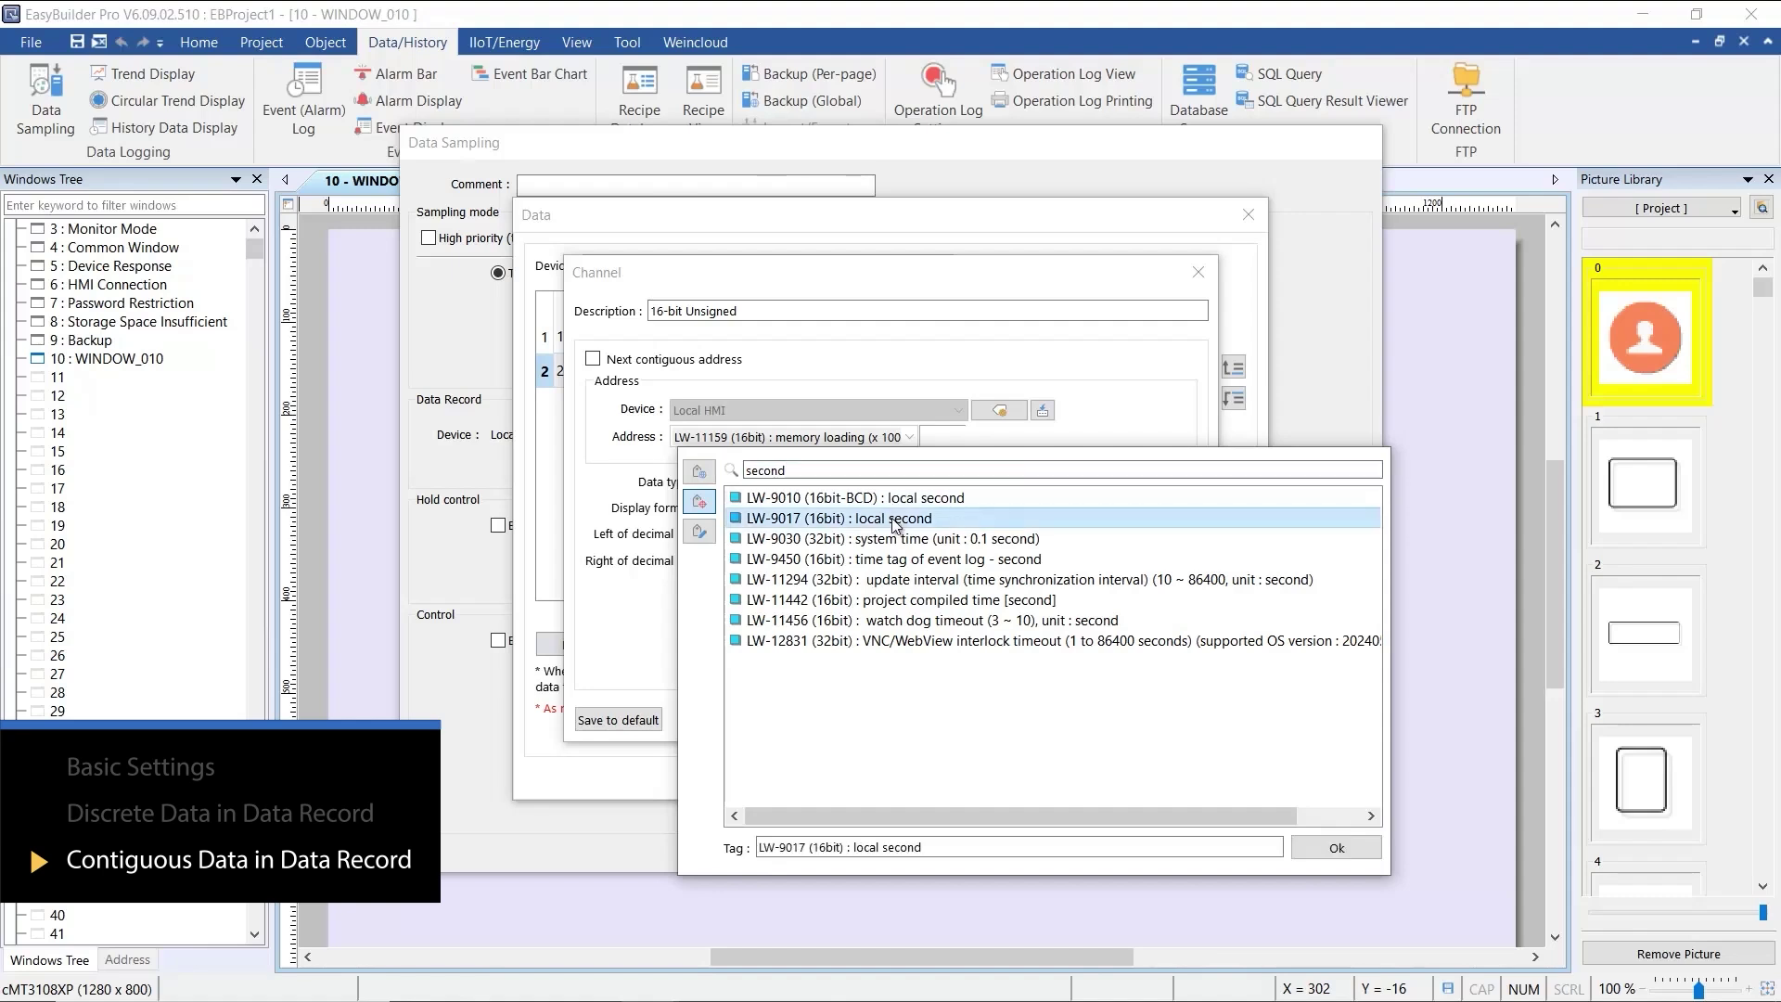
double_click(895, 522)
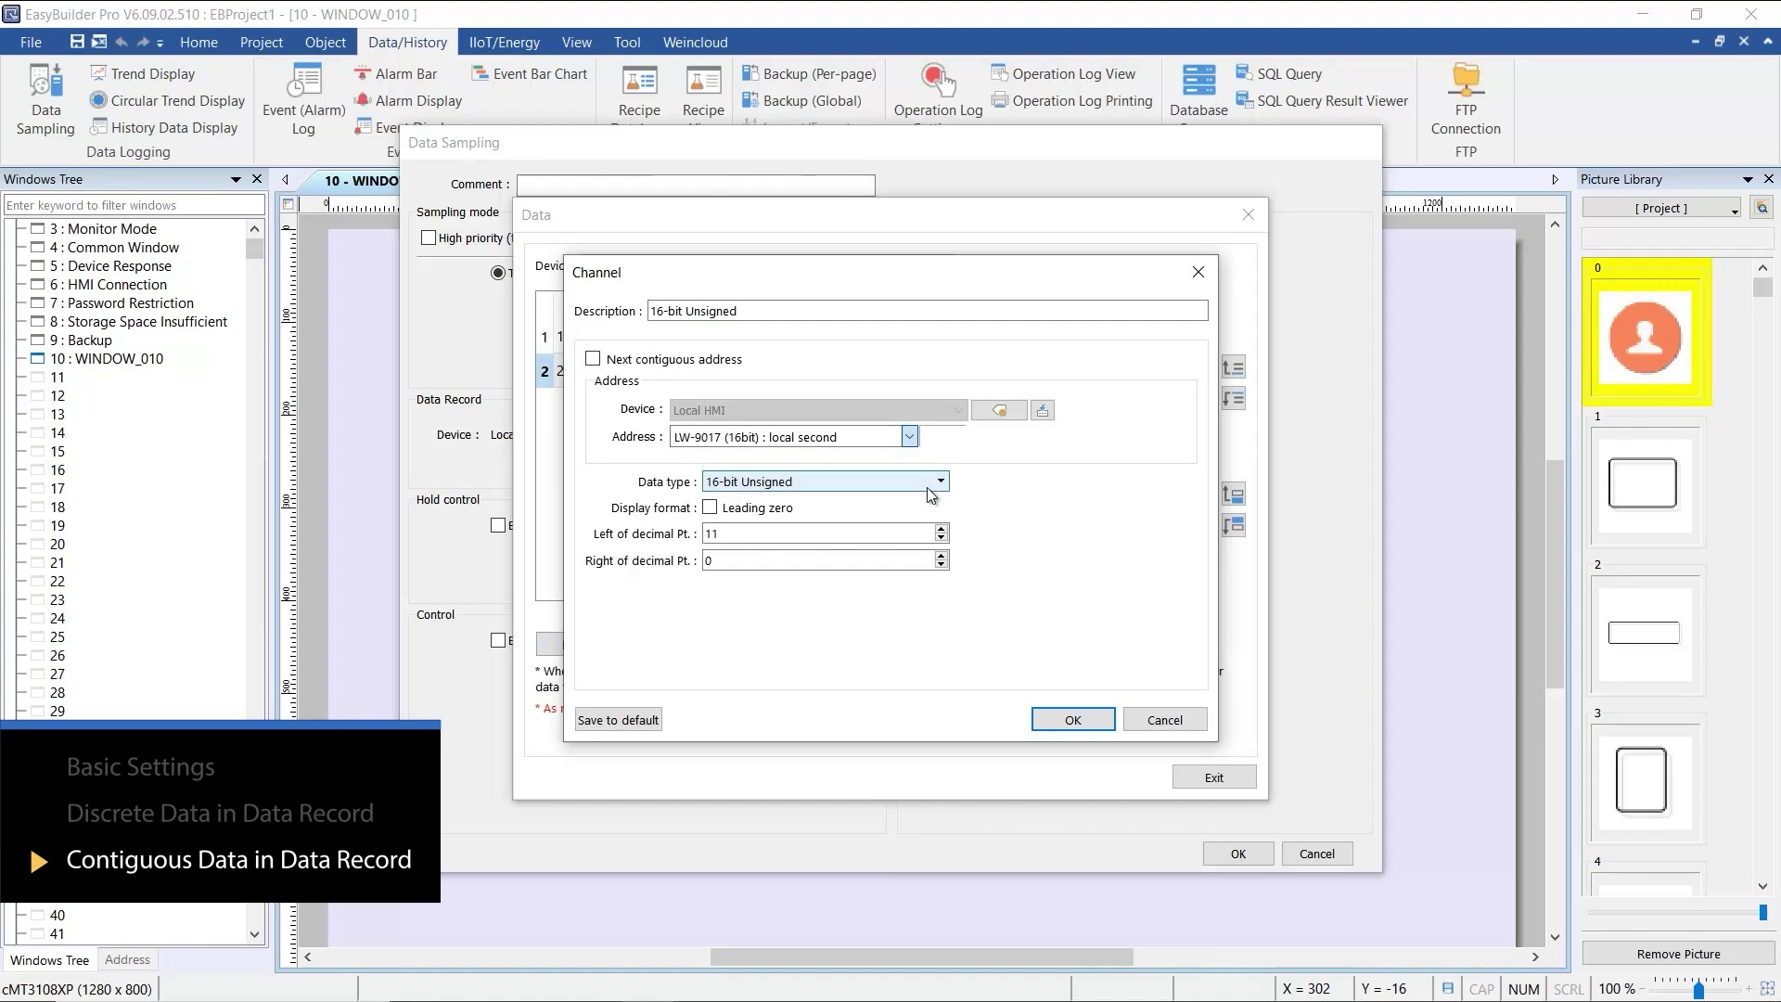
drag(872, 311, 630, 320)
text(second)
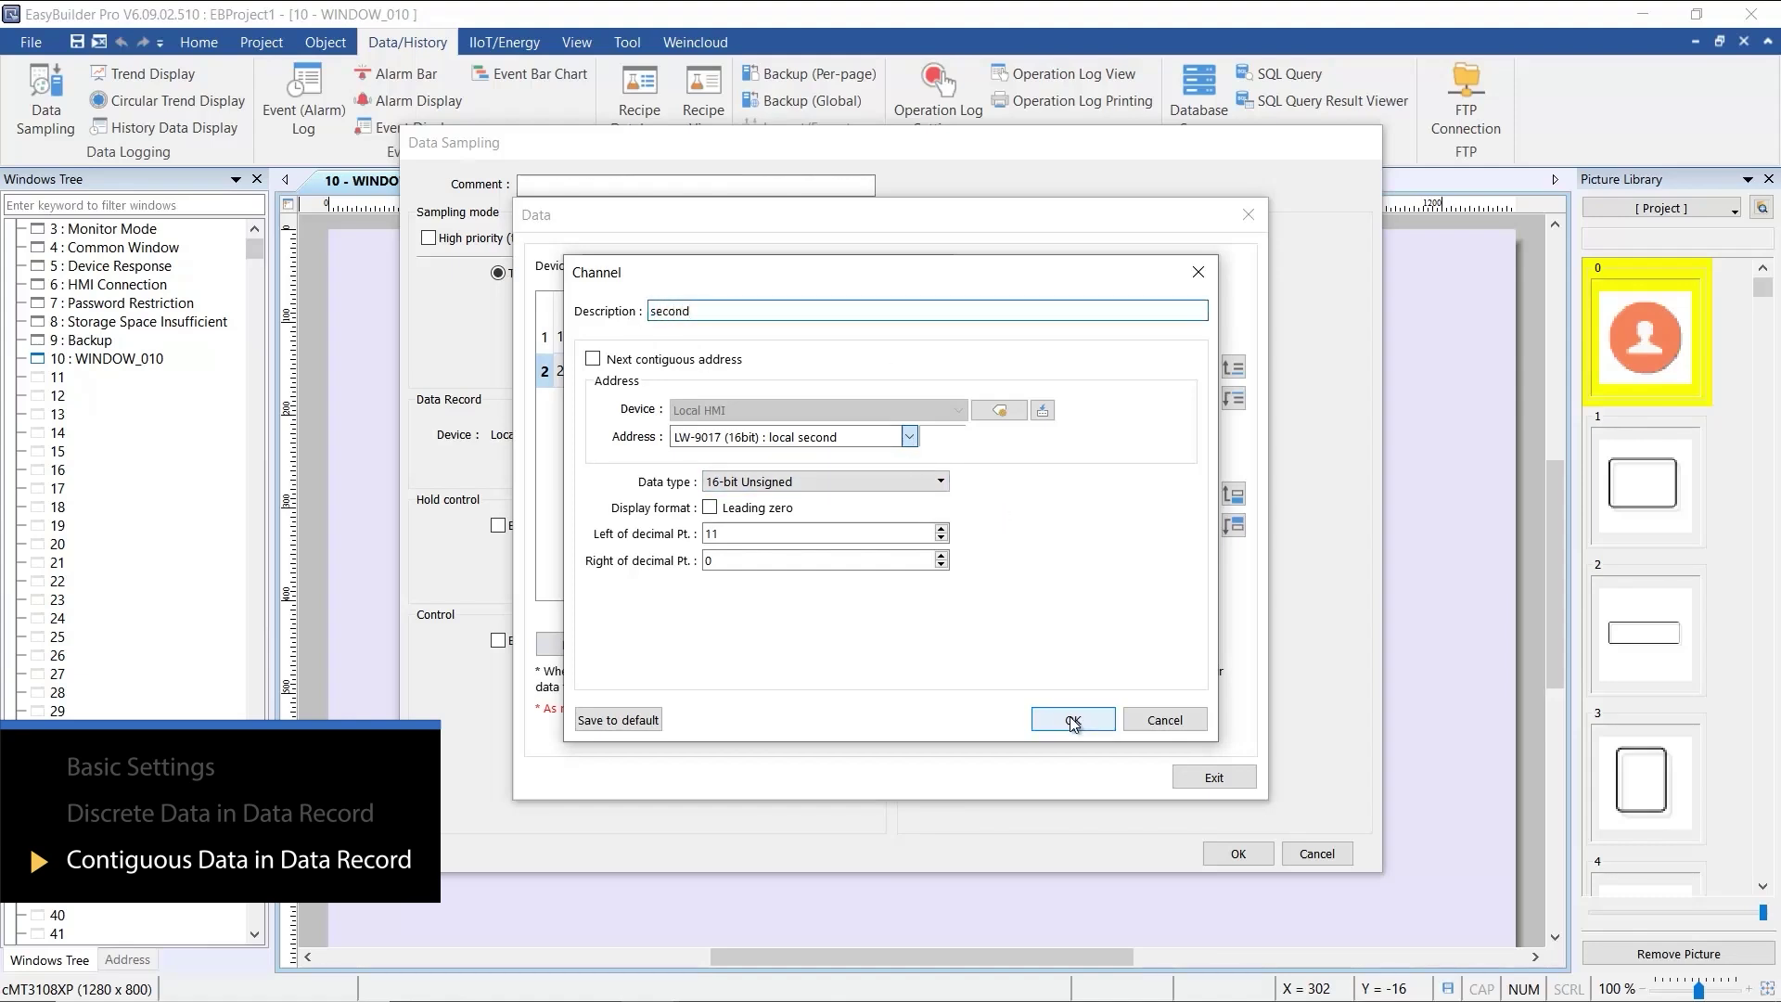
click(1071, 719)
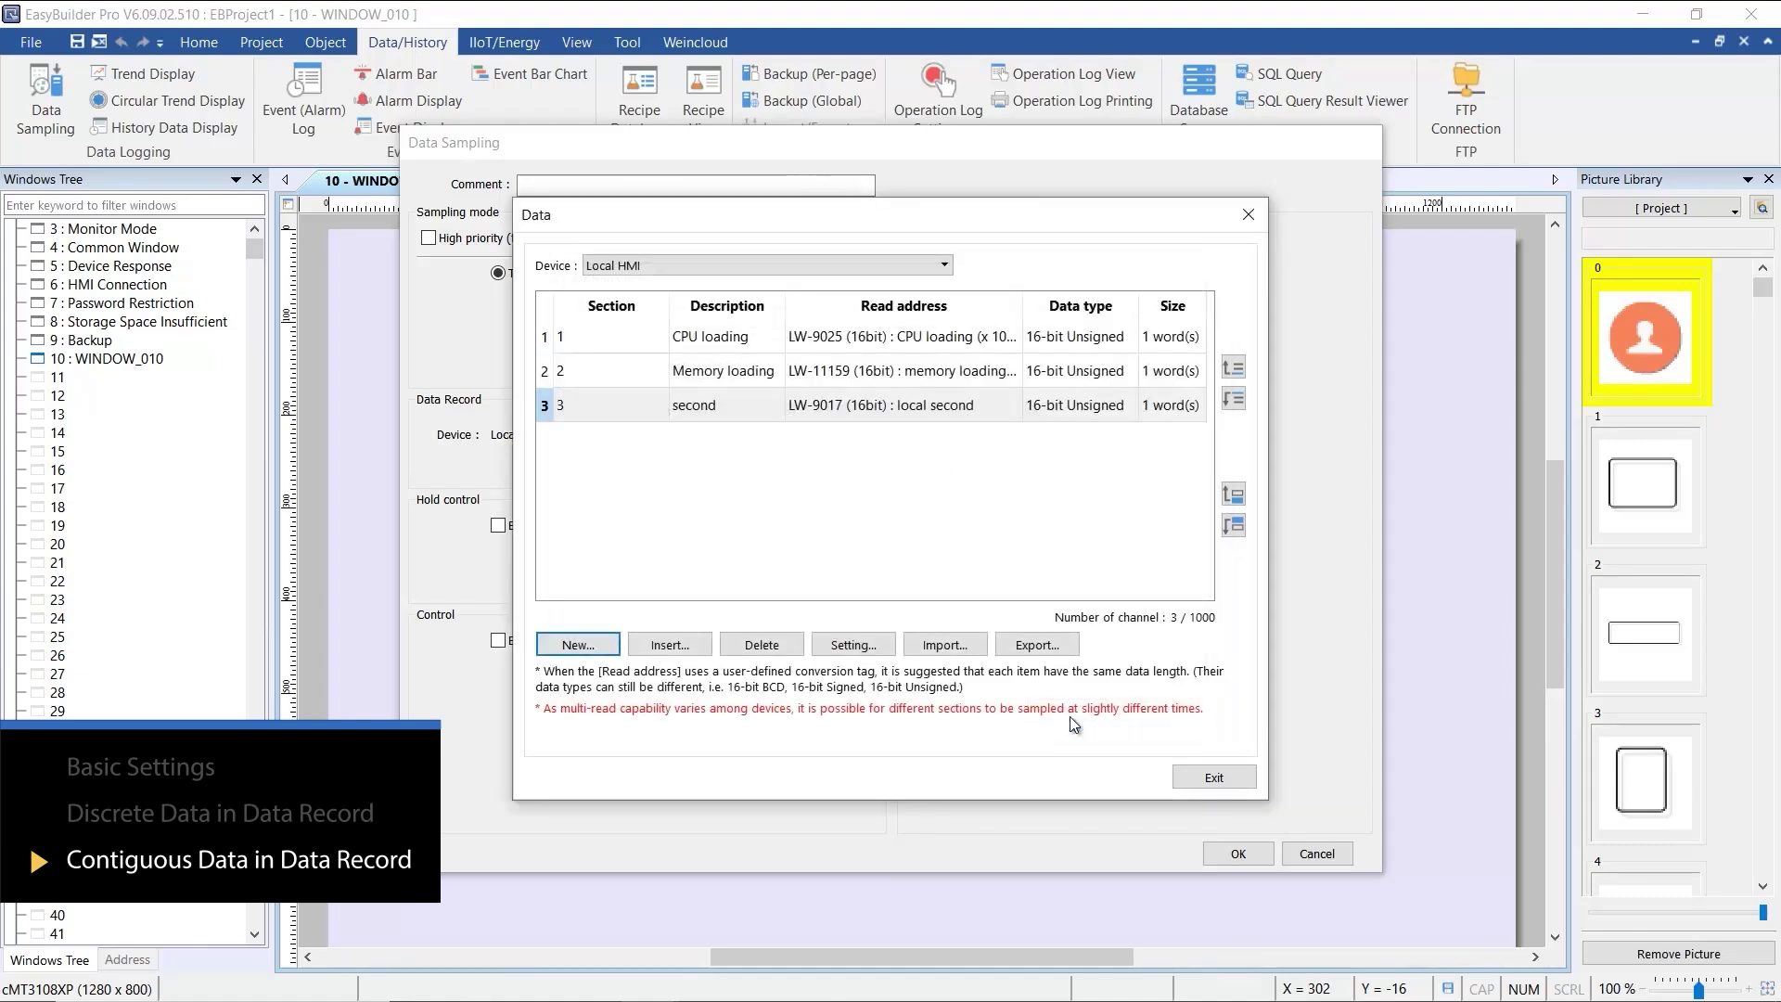
Step: Add a contiguous 16-bit Unsigned channel described 'minute' after second
click(580, 645)
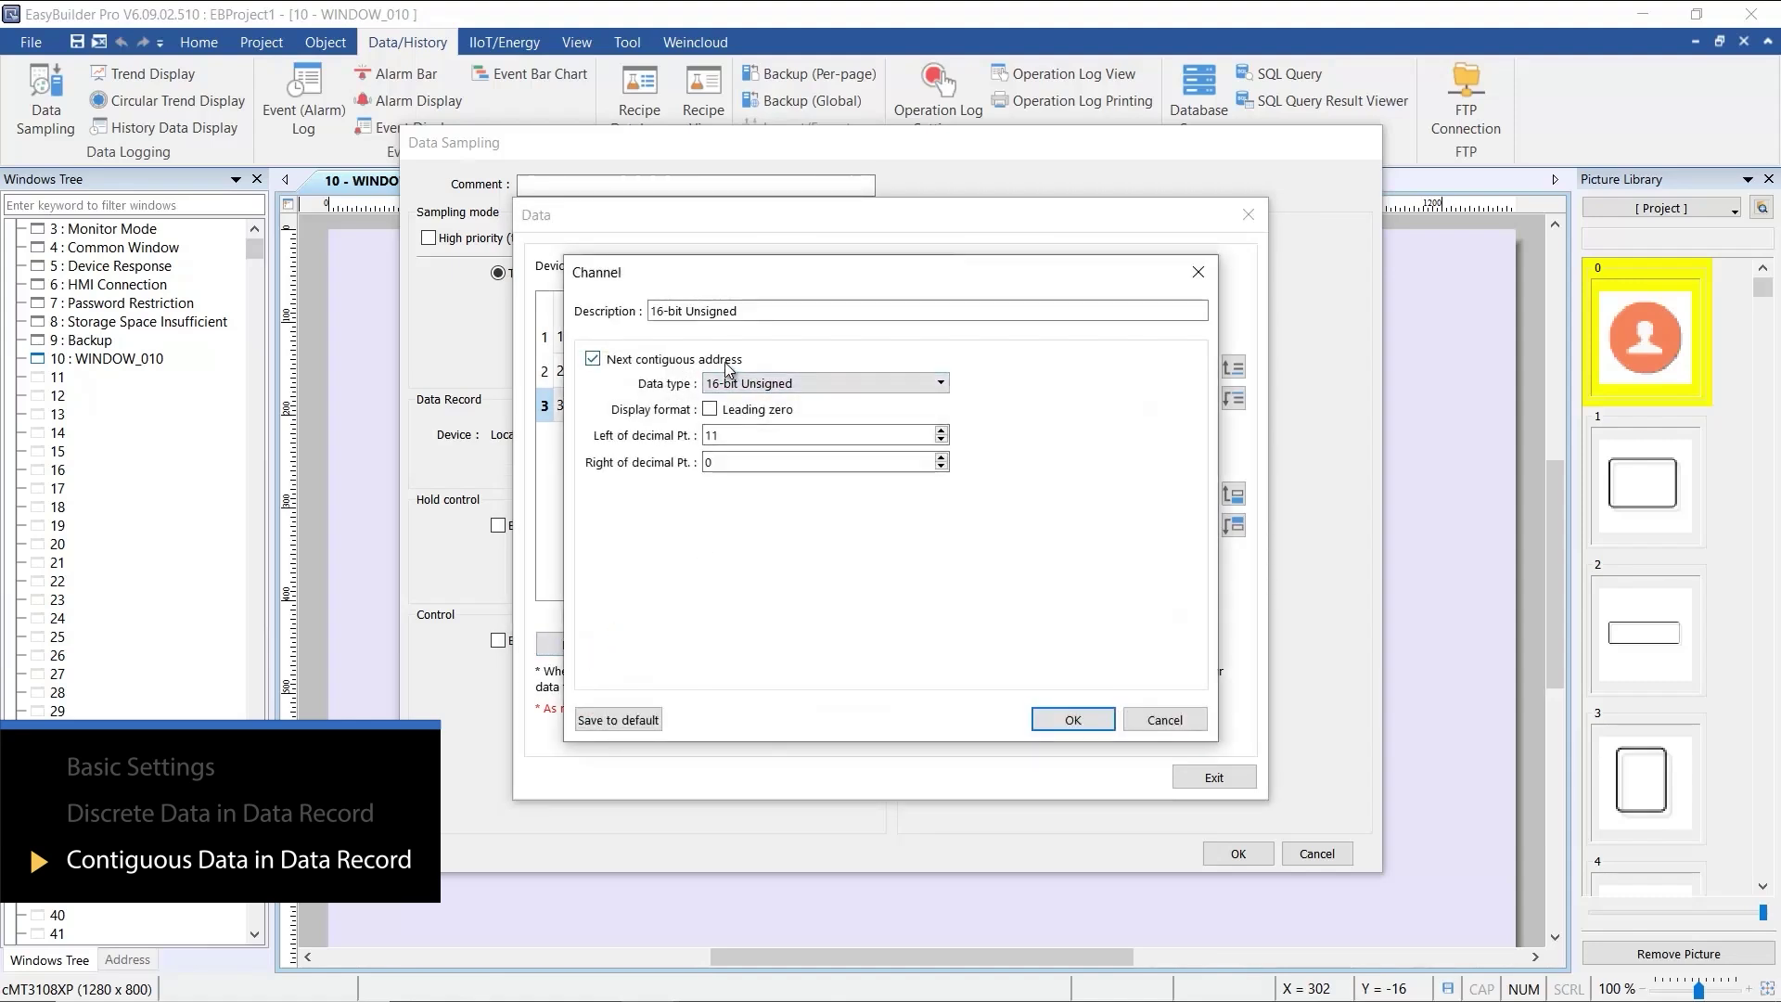
drag(744, 312, 642, 324)
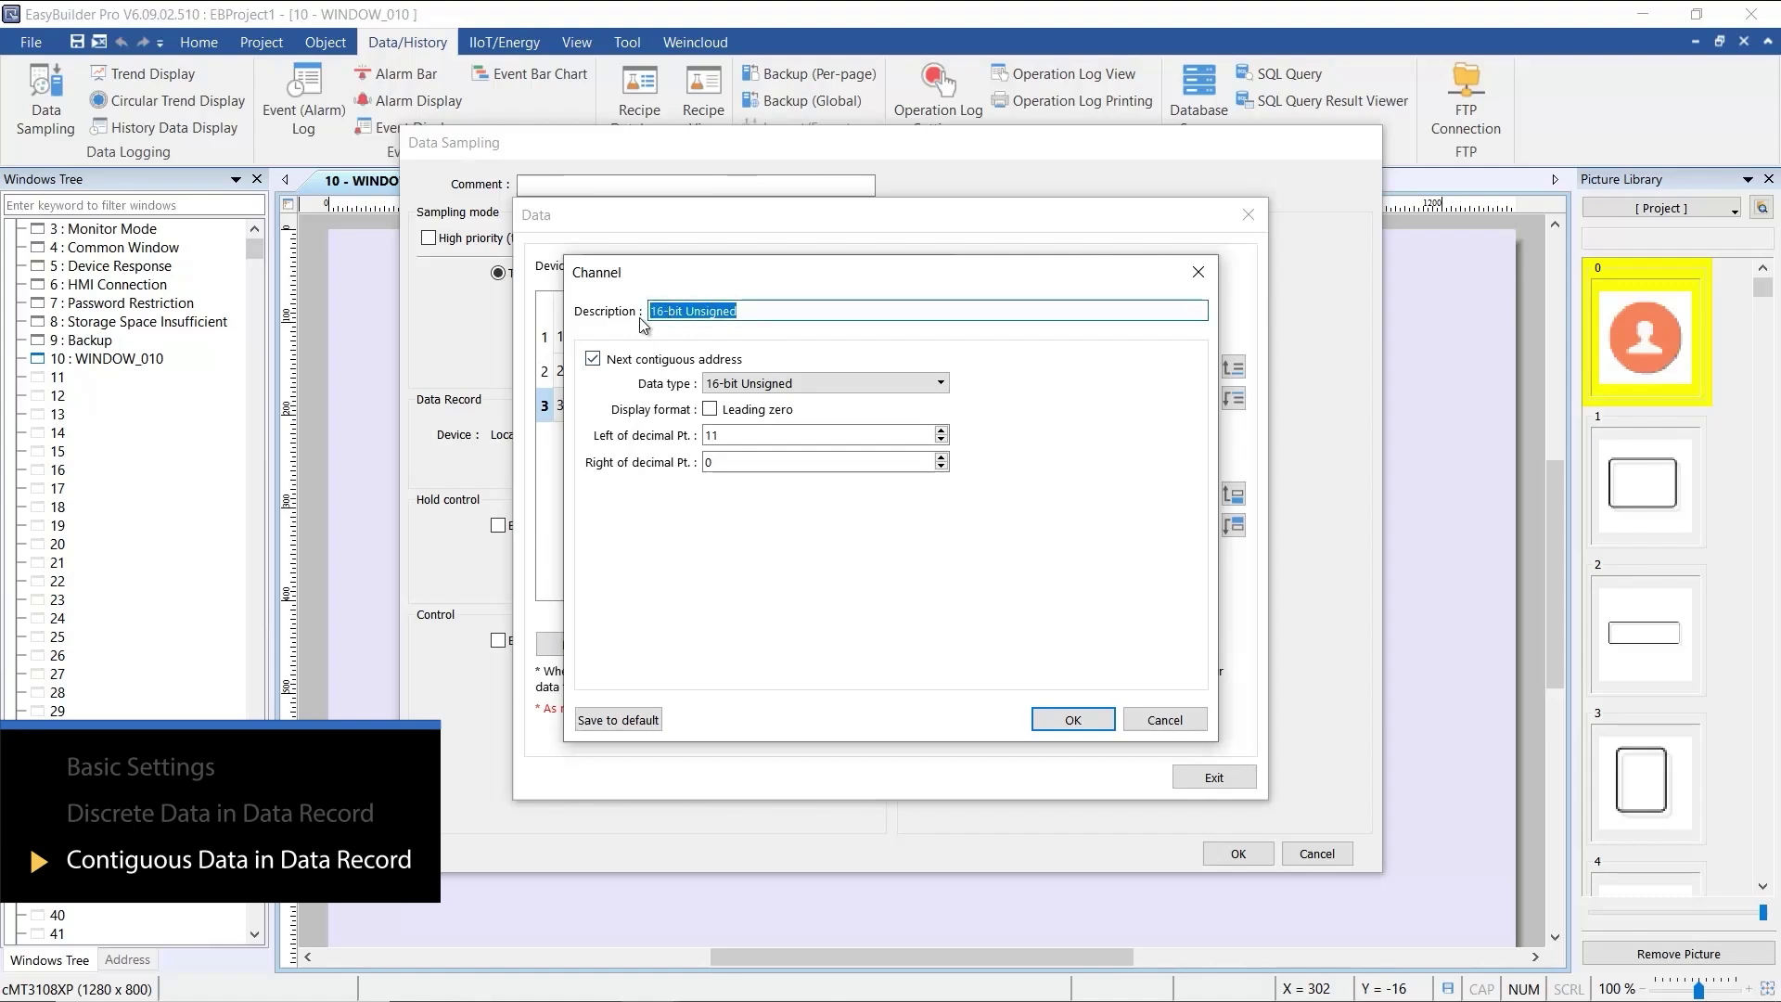
text(minute)
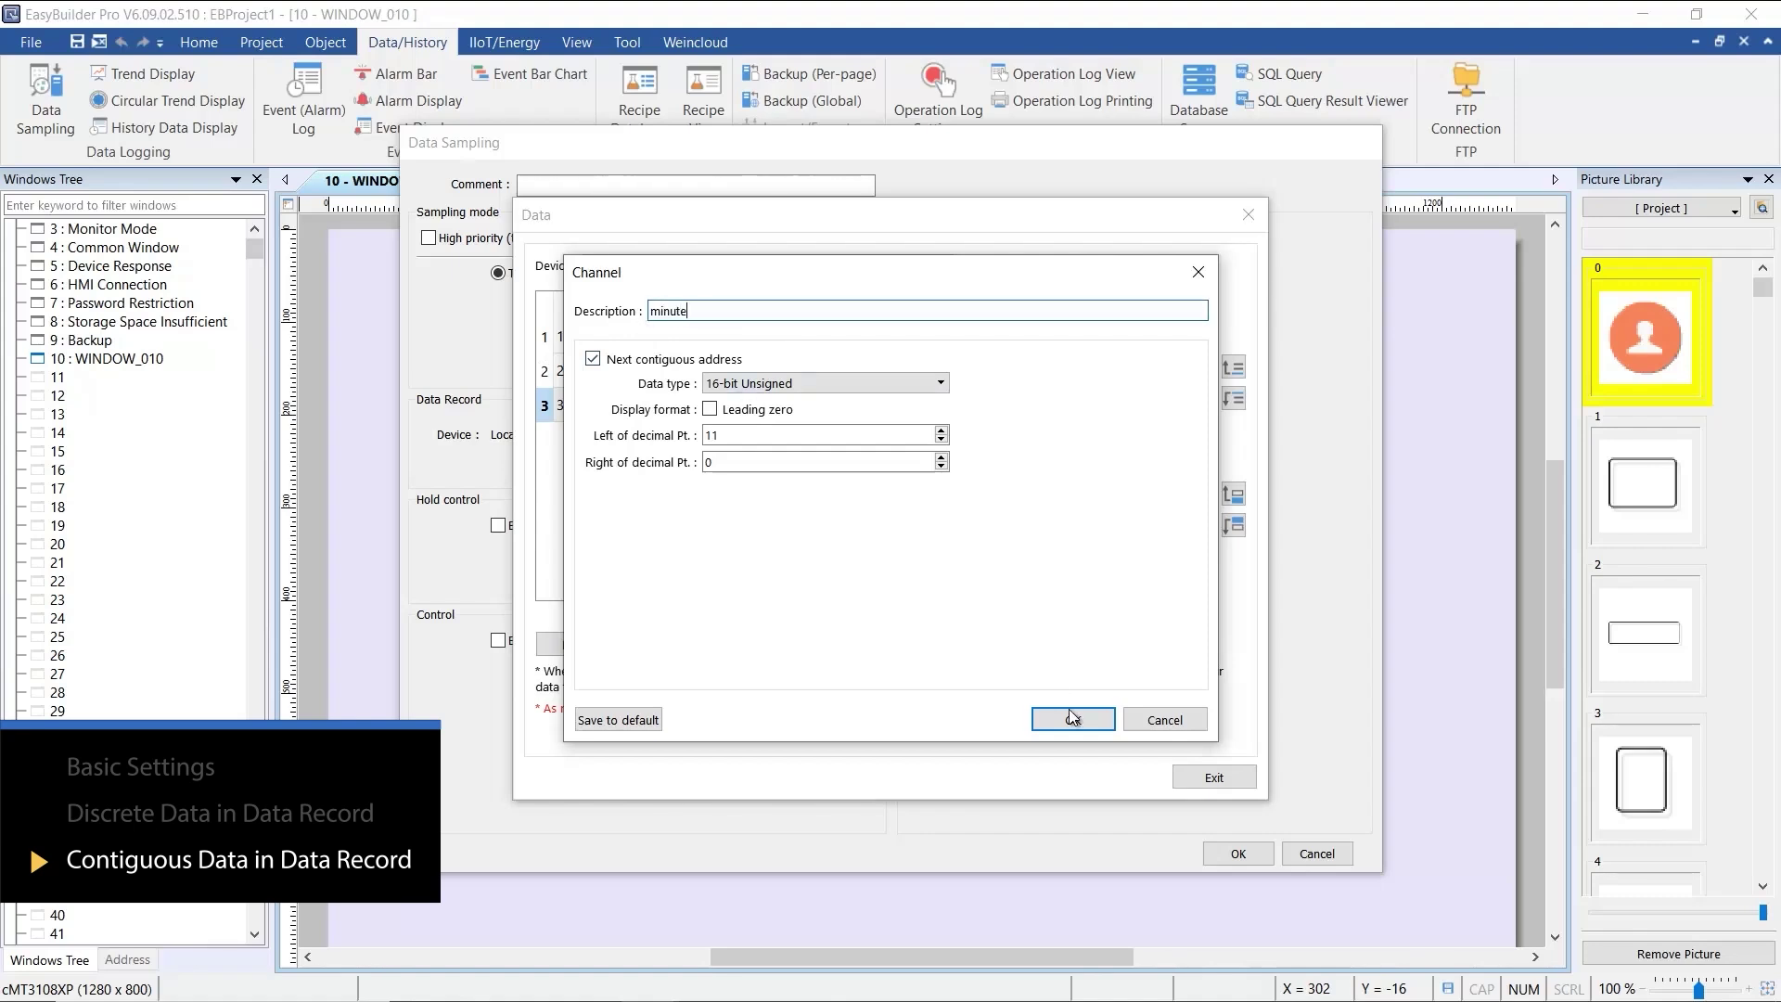
click(1073, 717)
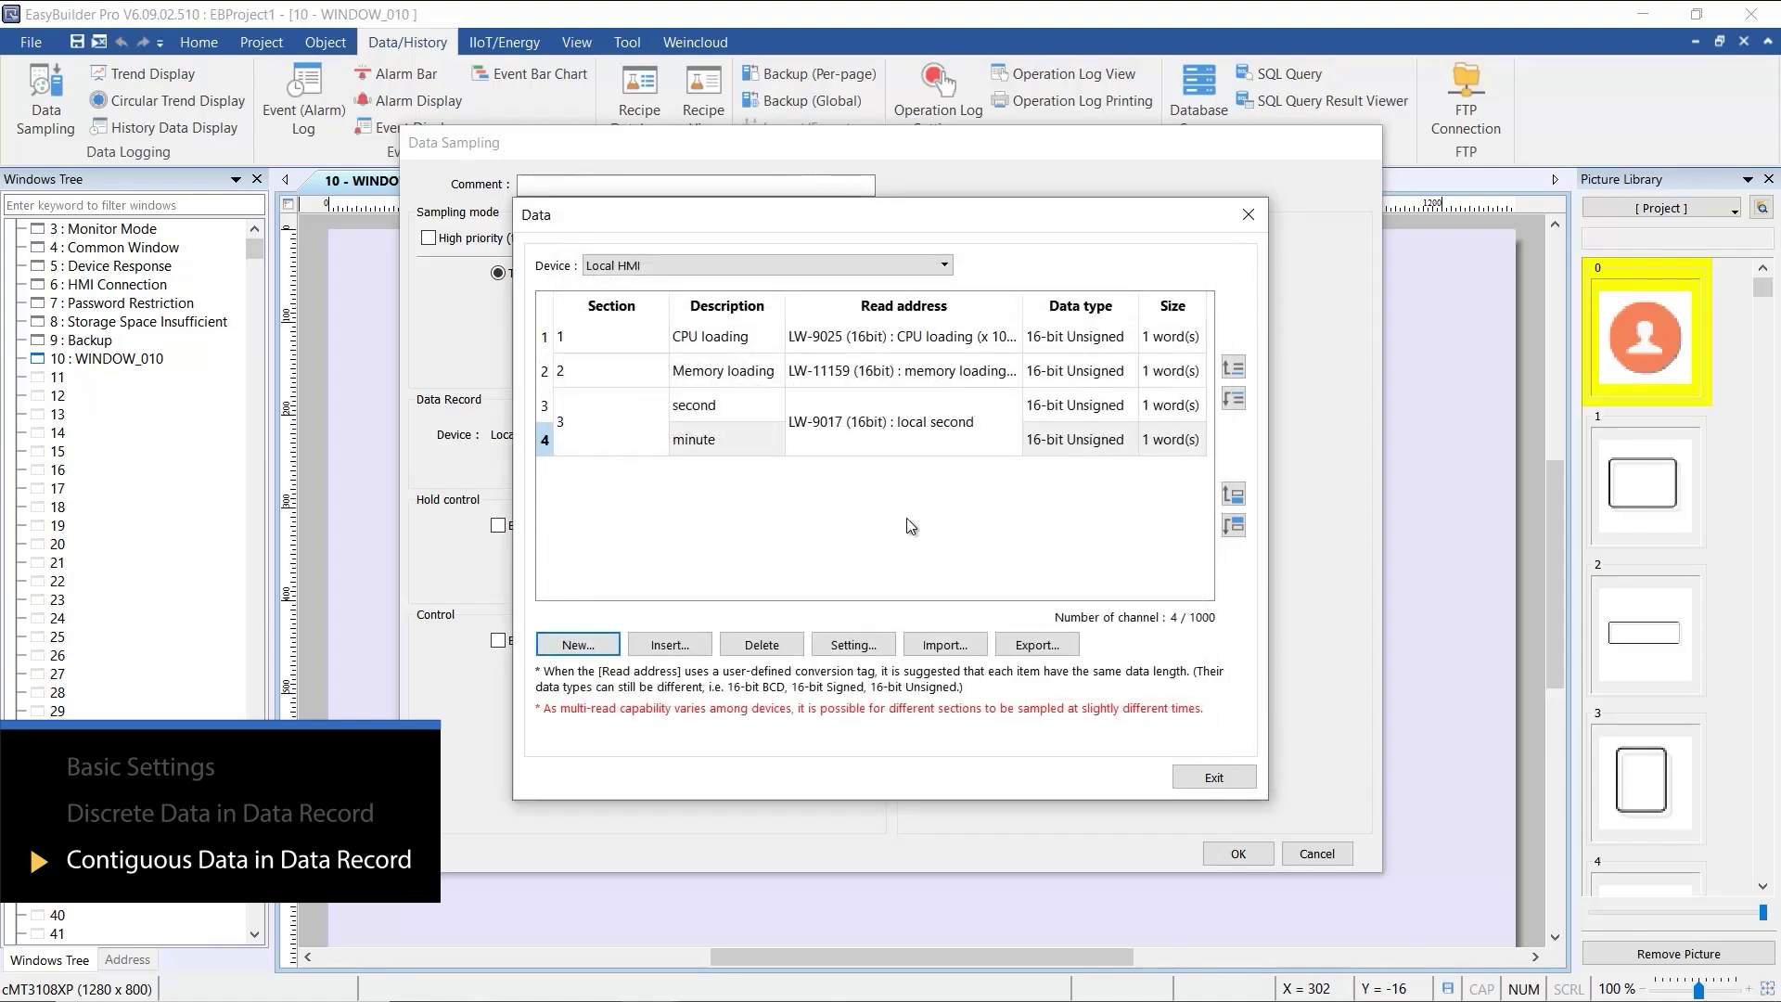
Step: Add a contiguous channel described 'hour' and return to the sampling settings
click(580, 645)
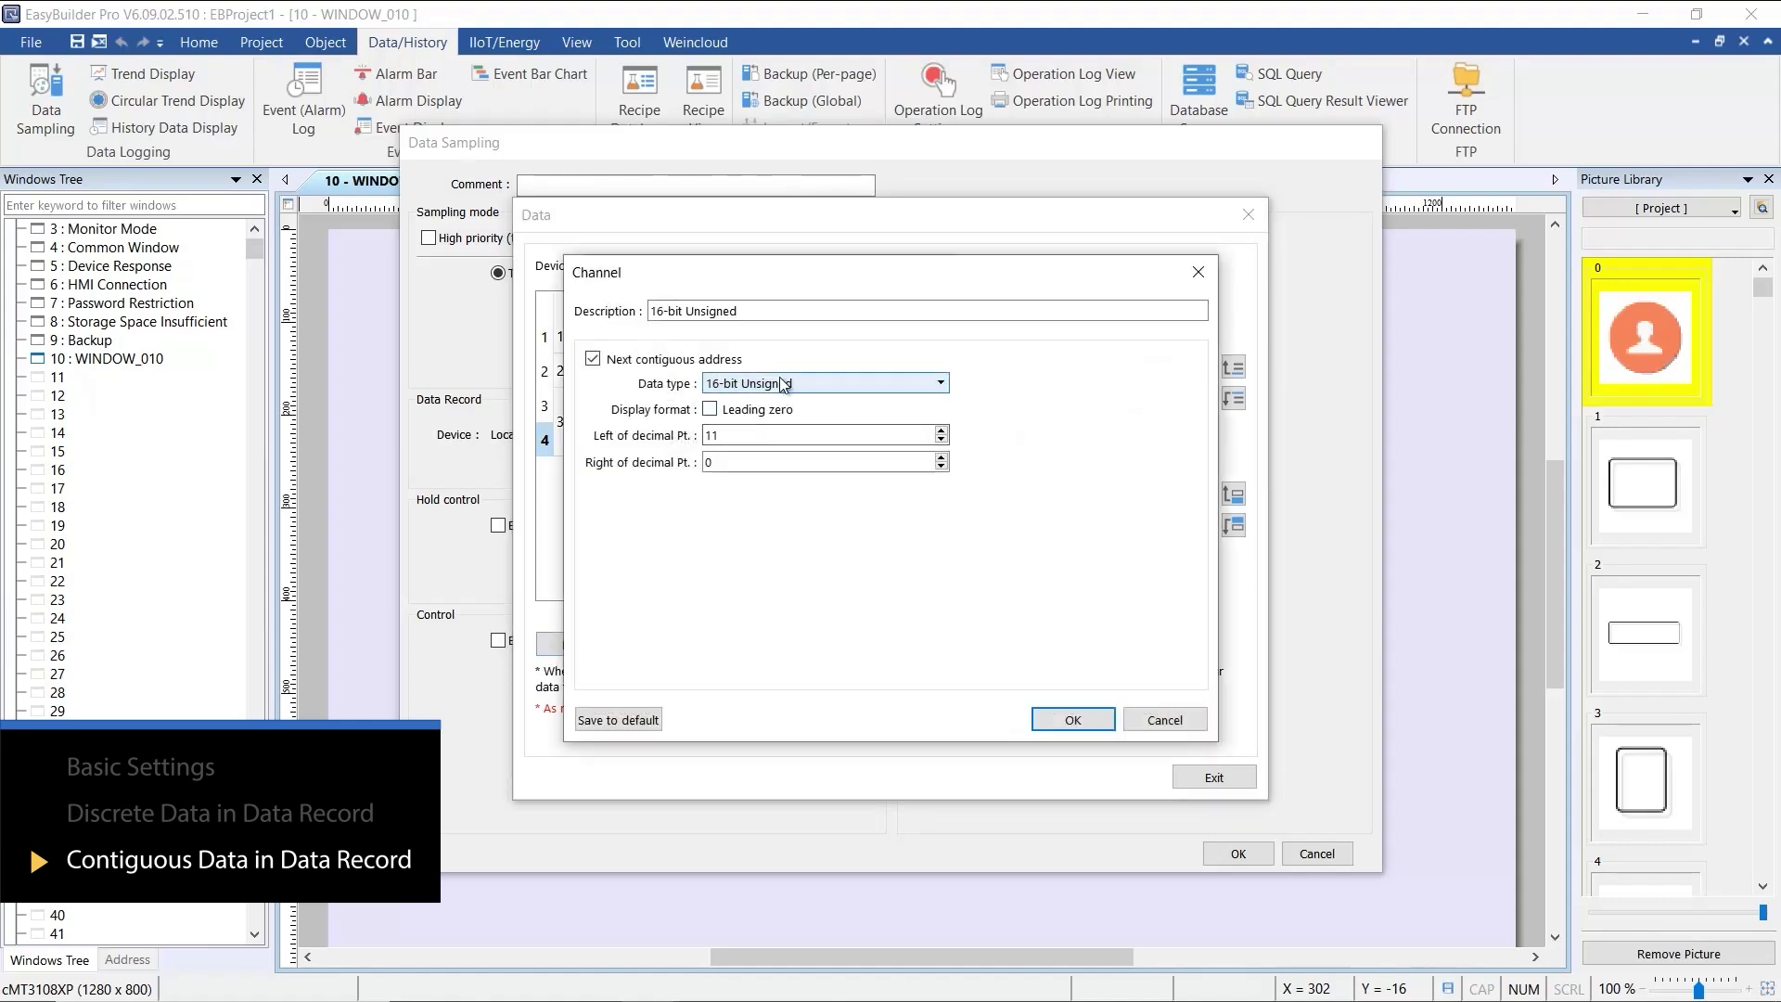
drag(767, 313, 611, 320)
text(hour)
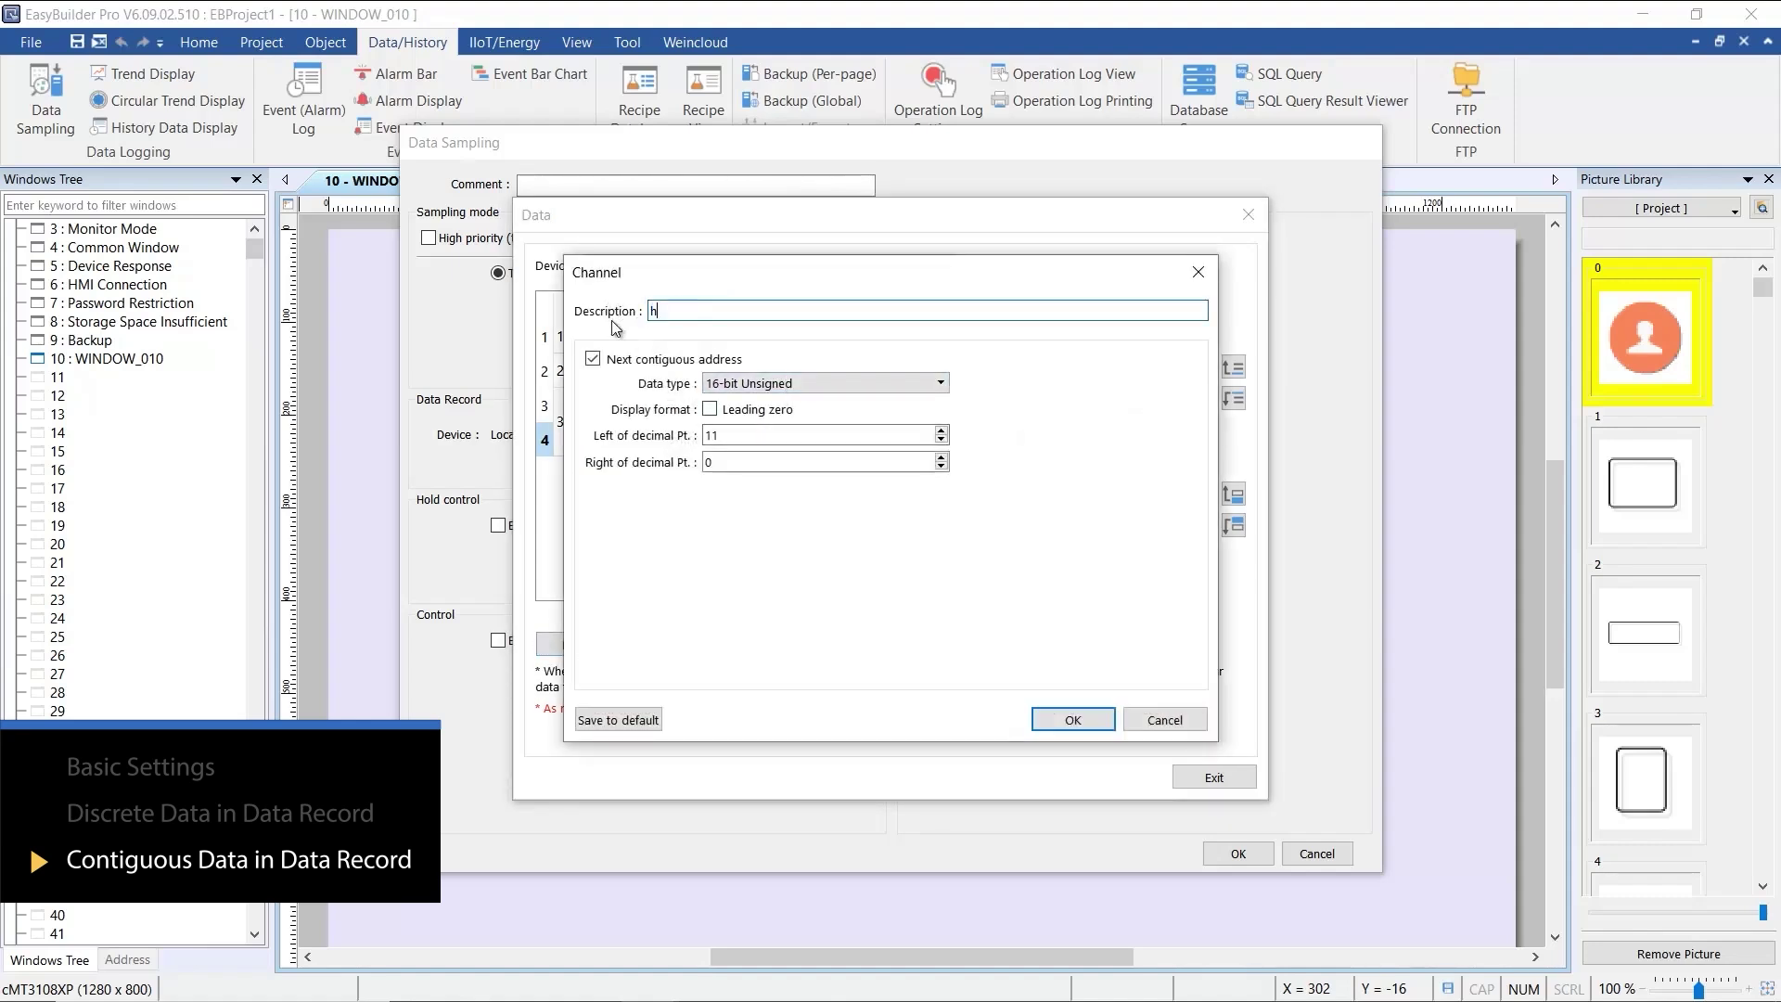
click(1074, 720)
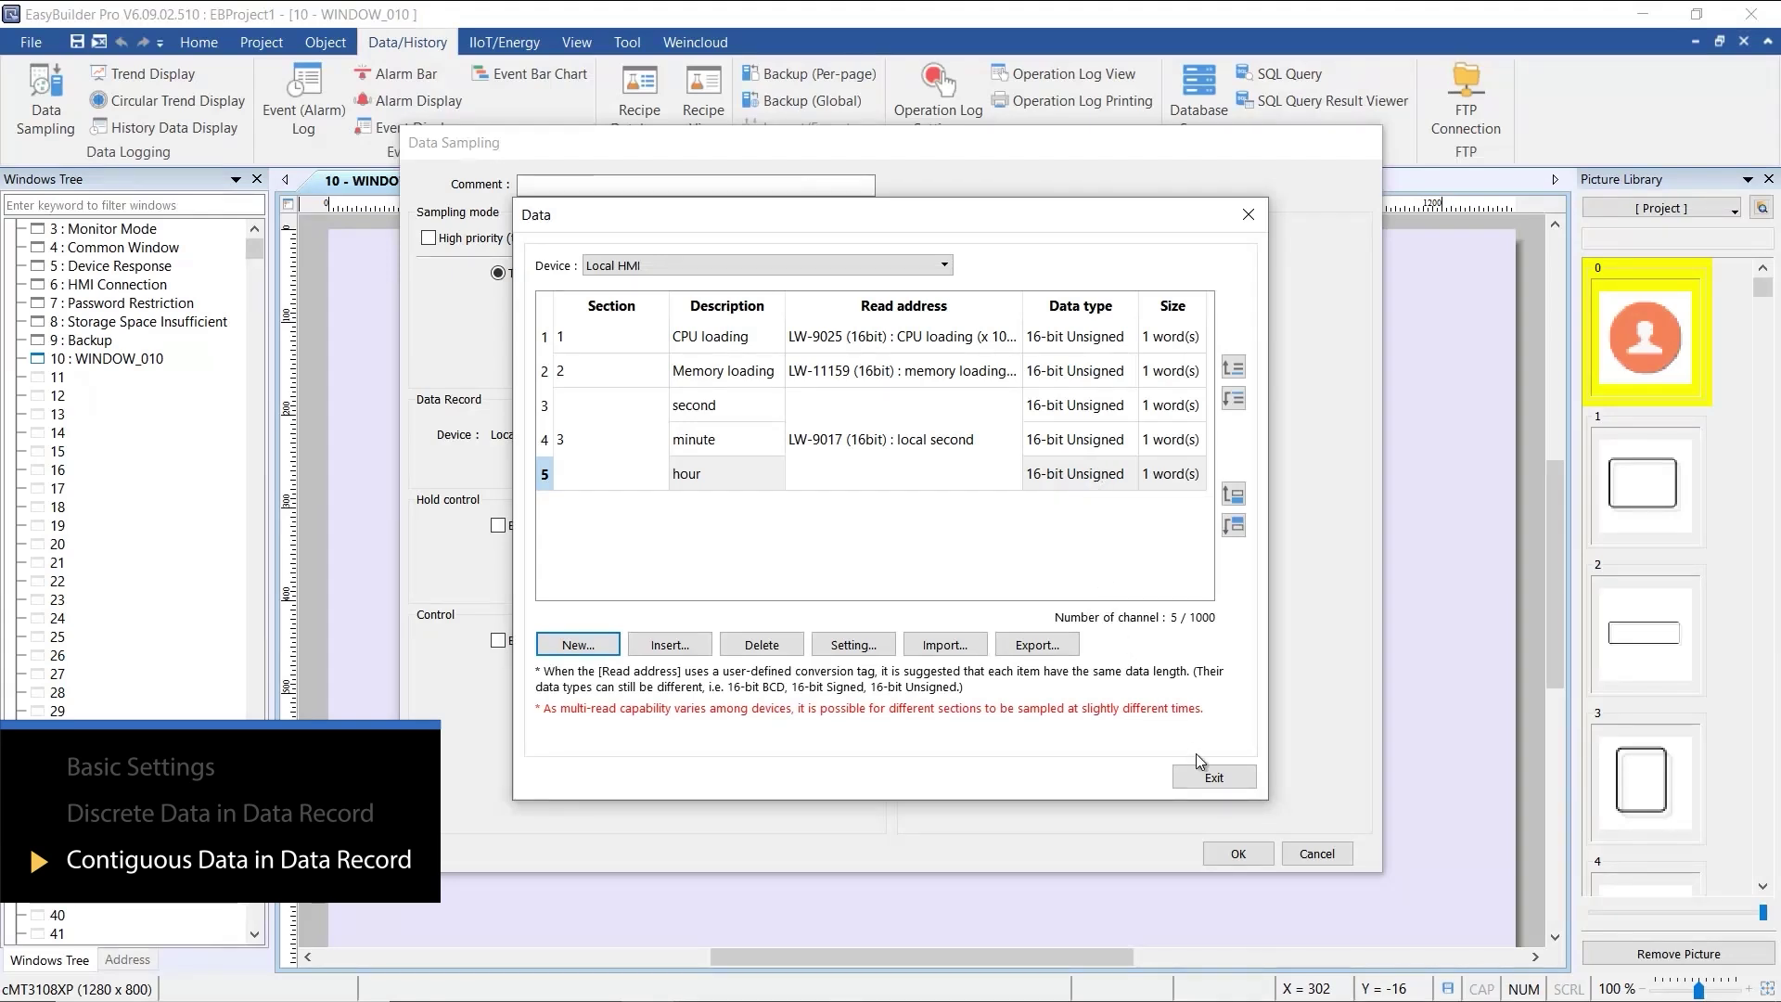
click(1212, 778)
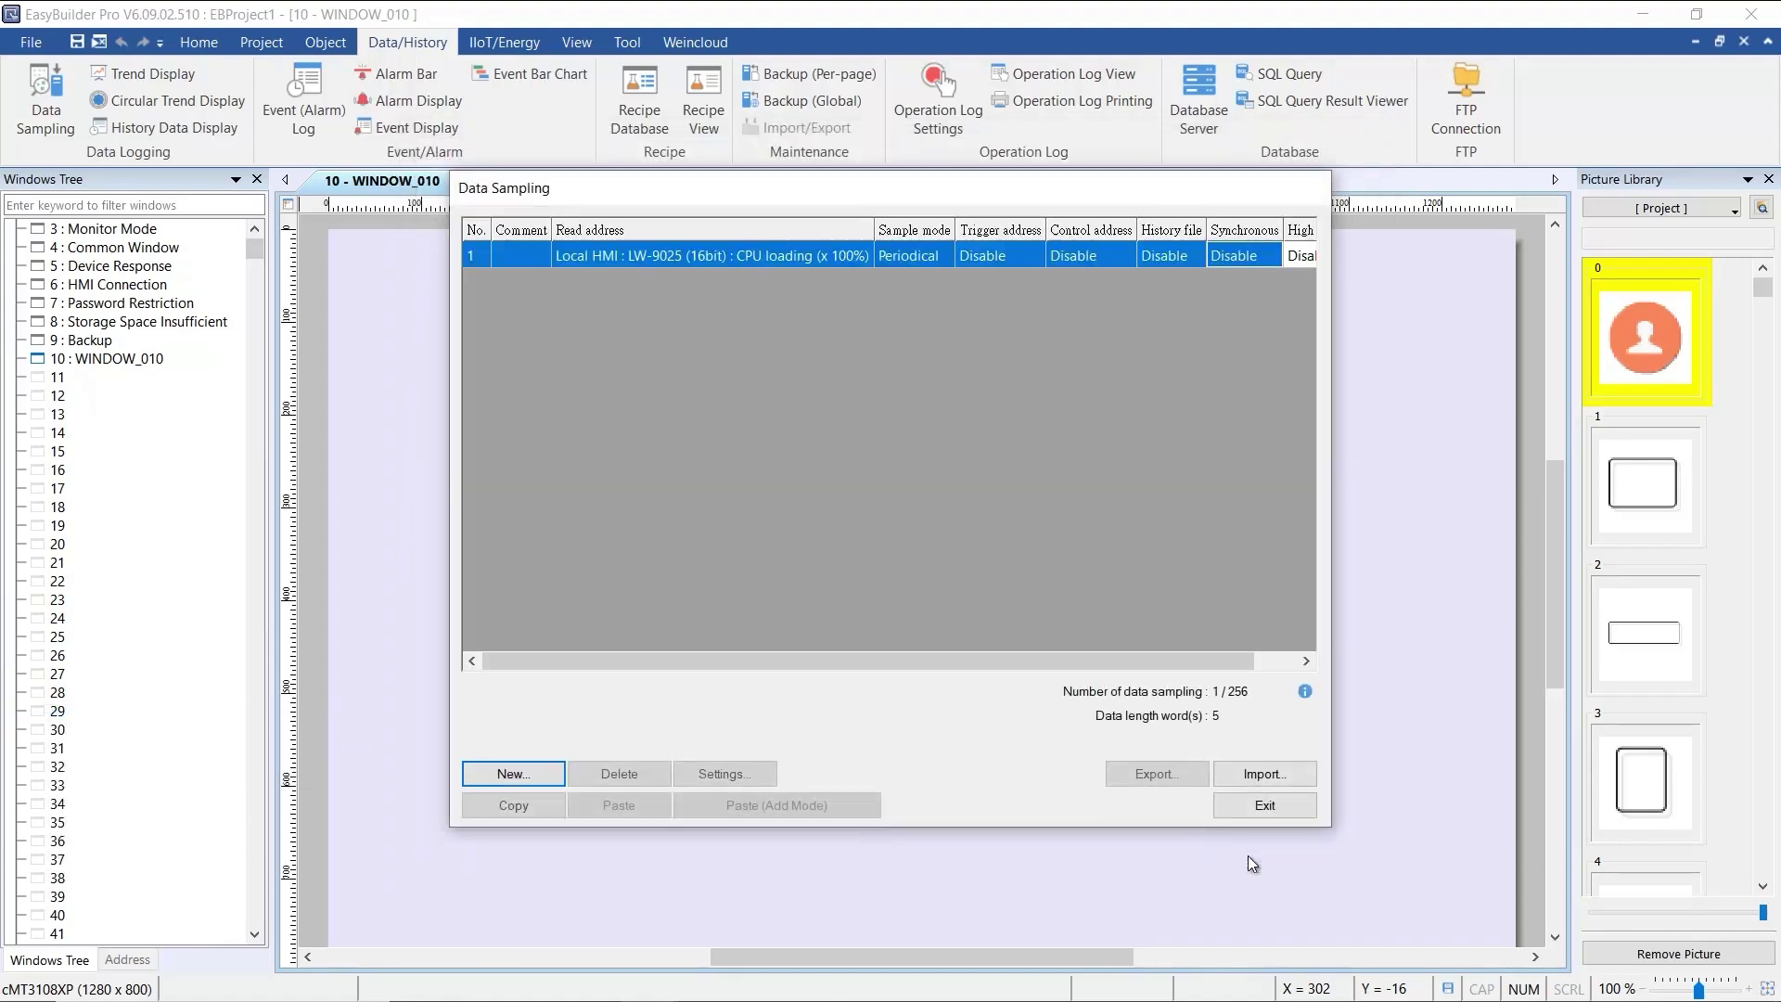
Step: Confirm the five-word data sampling settings and close the Data Sampling list
click(1238, 854)
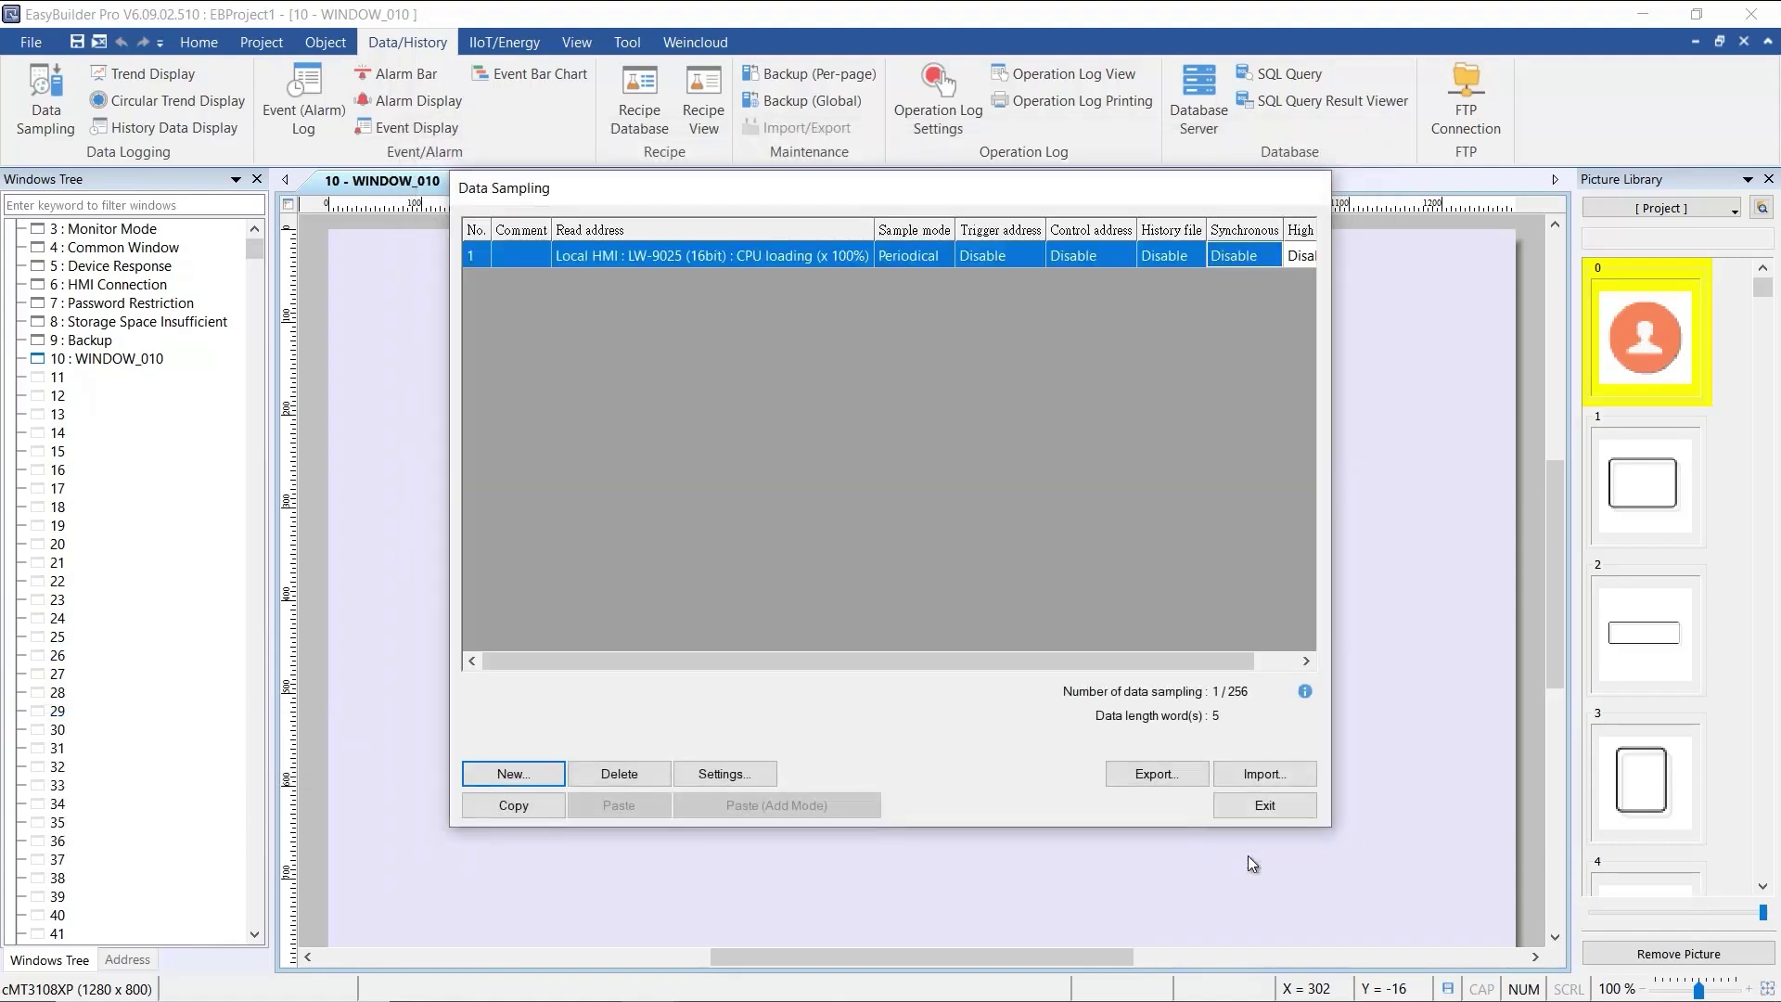
click(1288, 804)
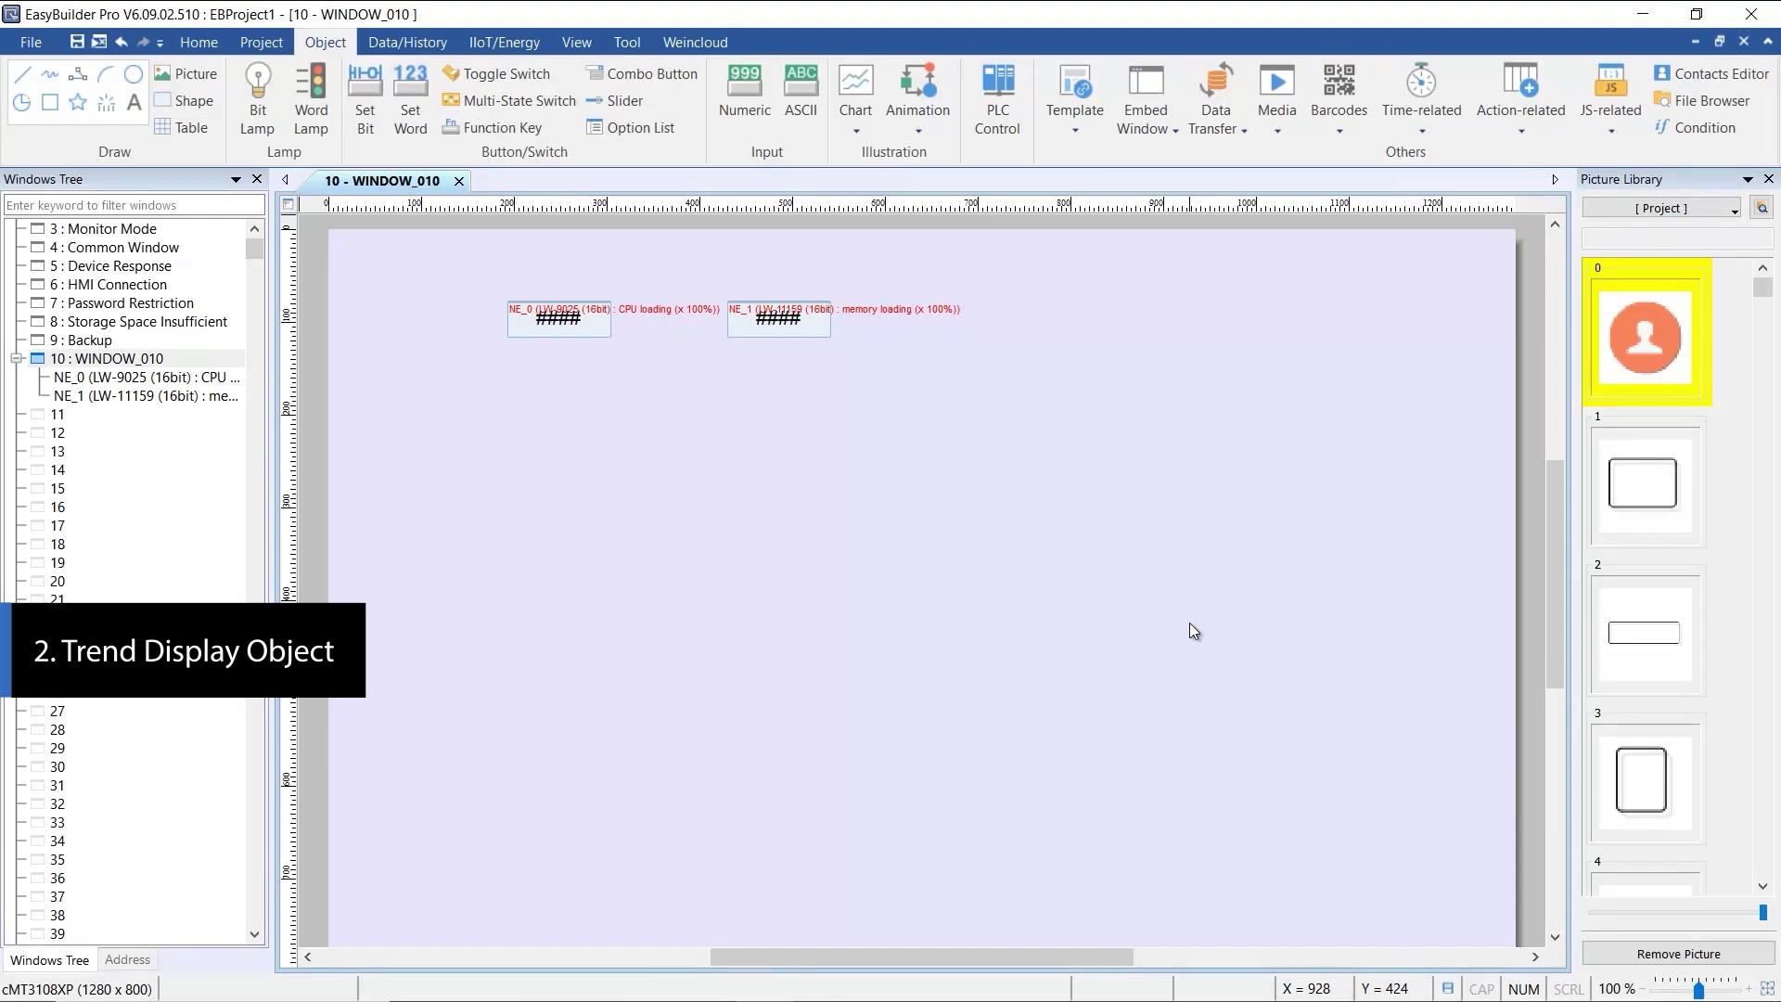
Step: Select the NE_0 and NE_1 readouts, then start a new Trend Display from Data/History
click(599, 330)
click(826, 332)
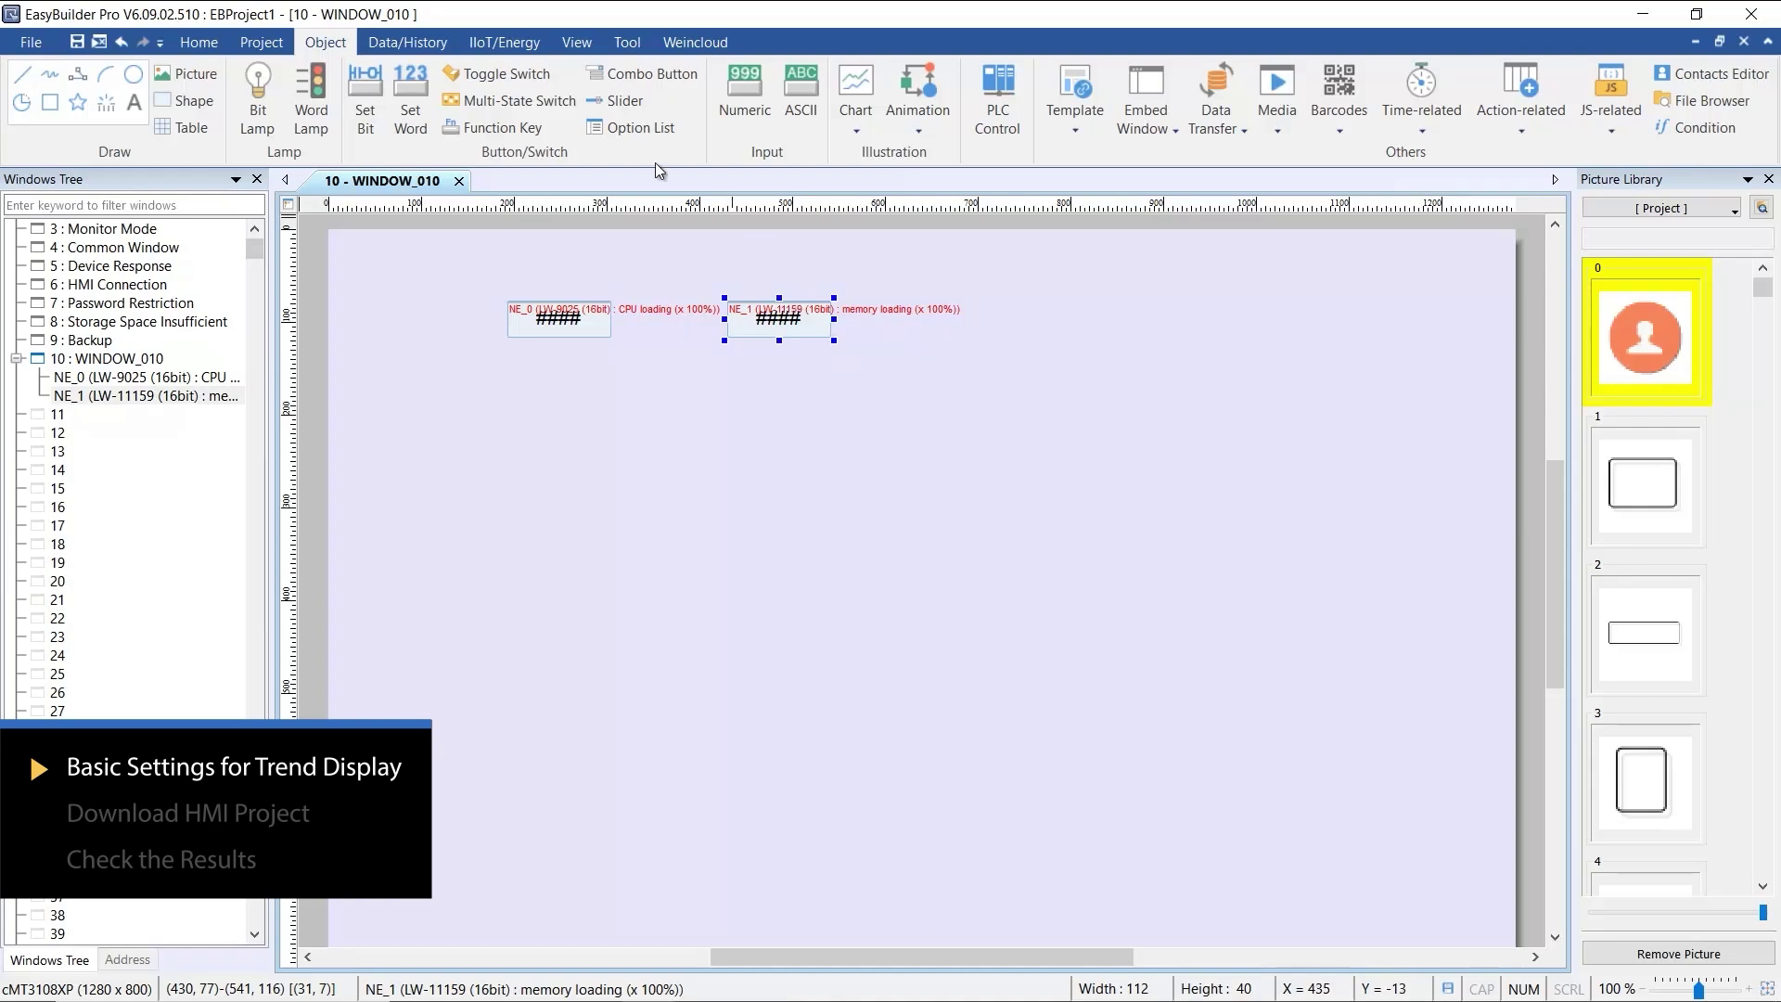
click(442, 46)
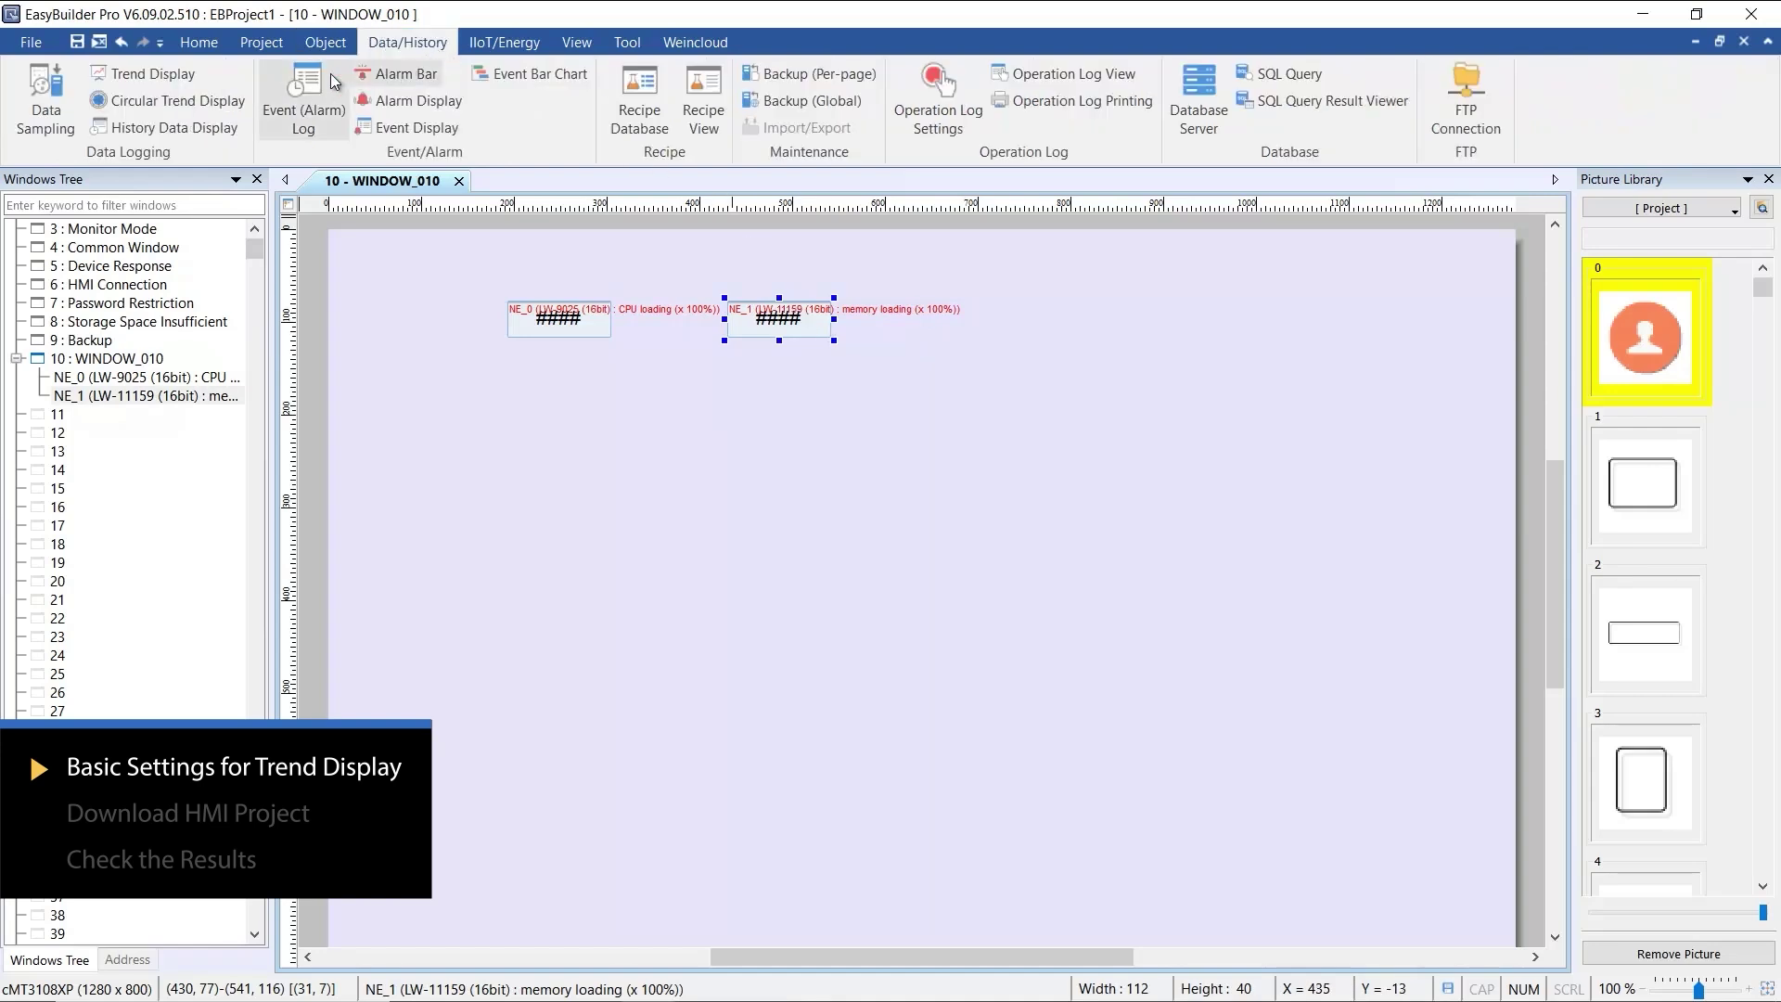
click(189, 82)
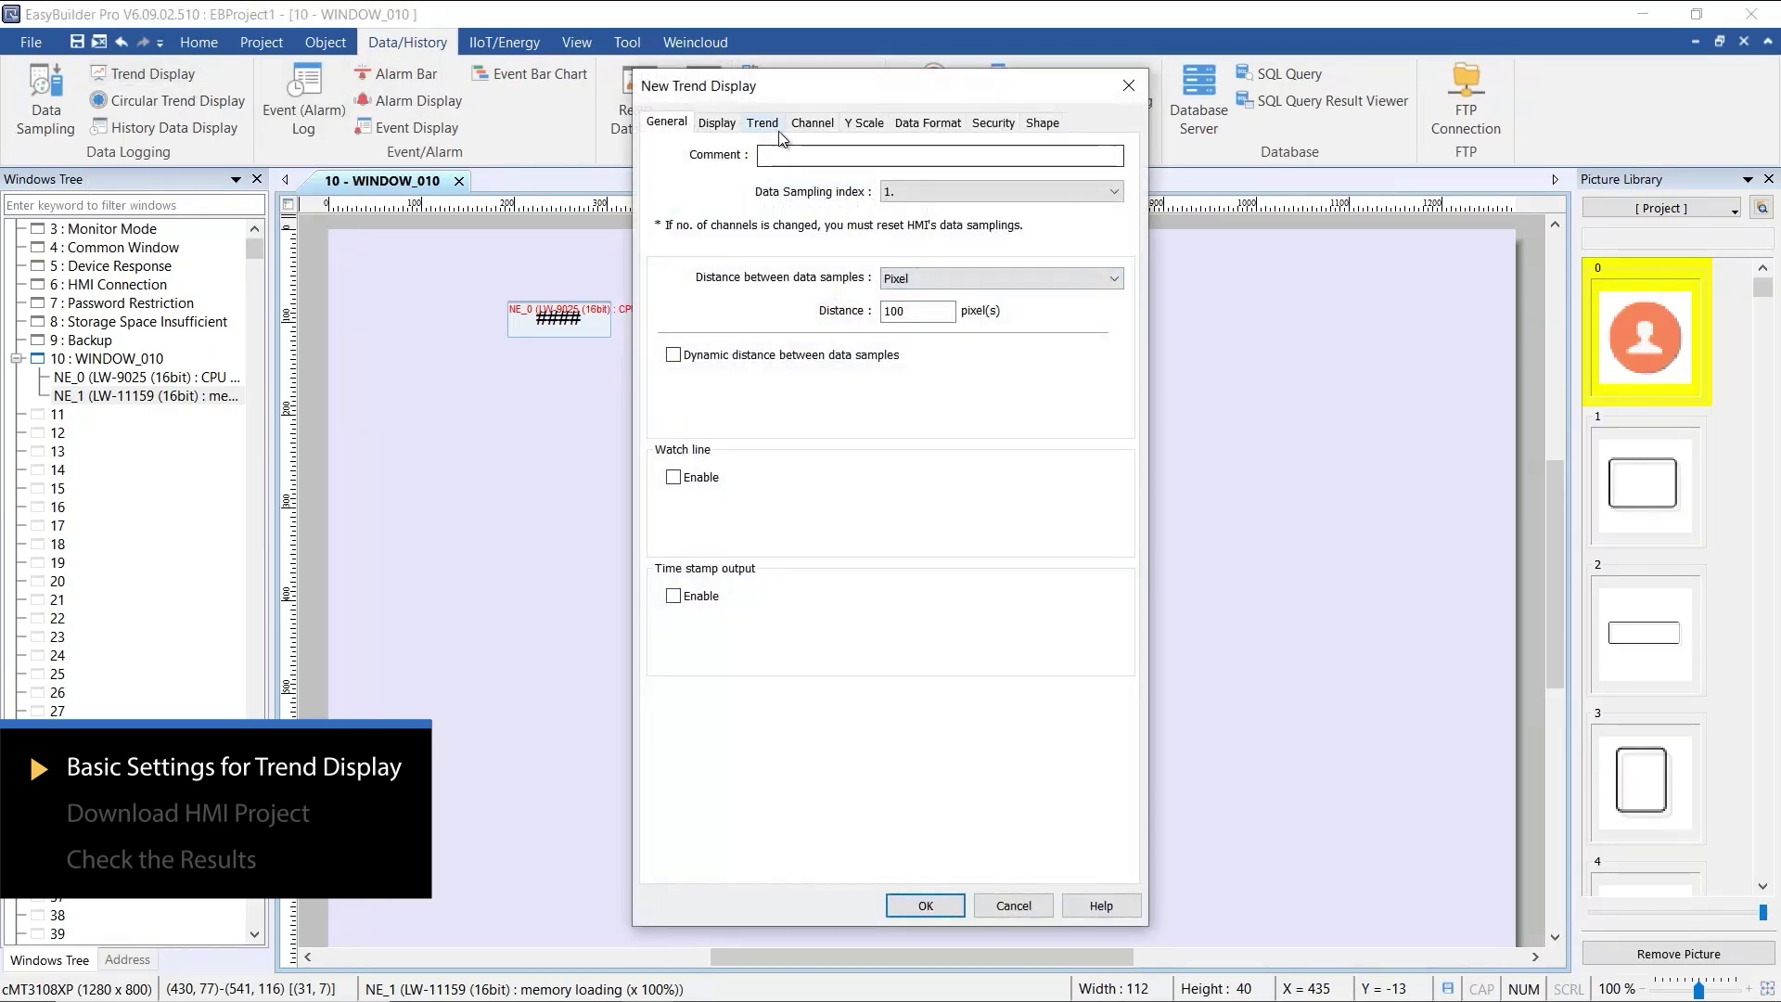
Step: Turn on the trend grid, enable Memory loading, and use a red CPU pen and blue memory pen
click(778, 131)
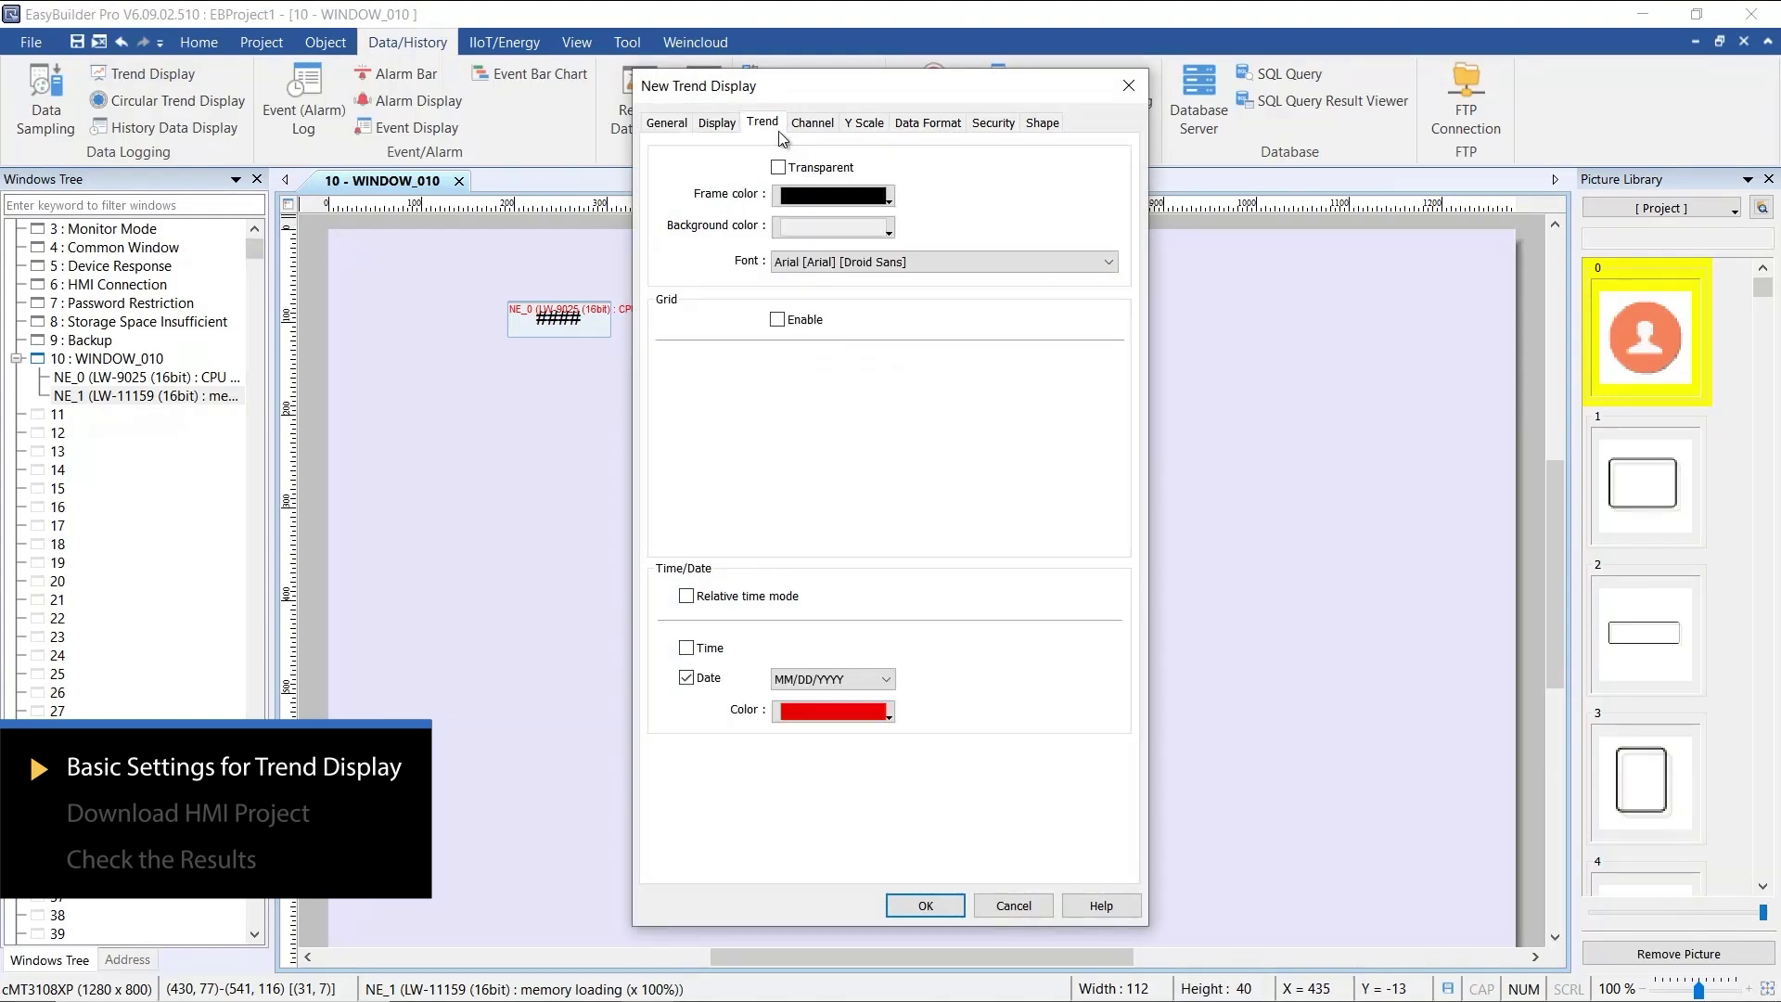
click(804, 320)
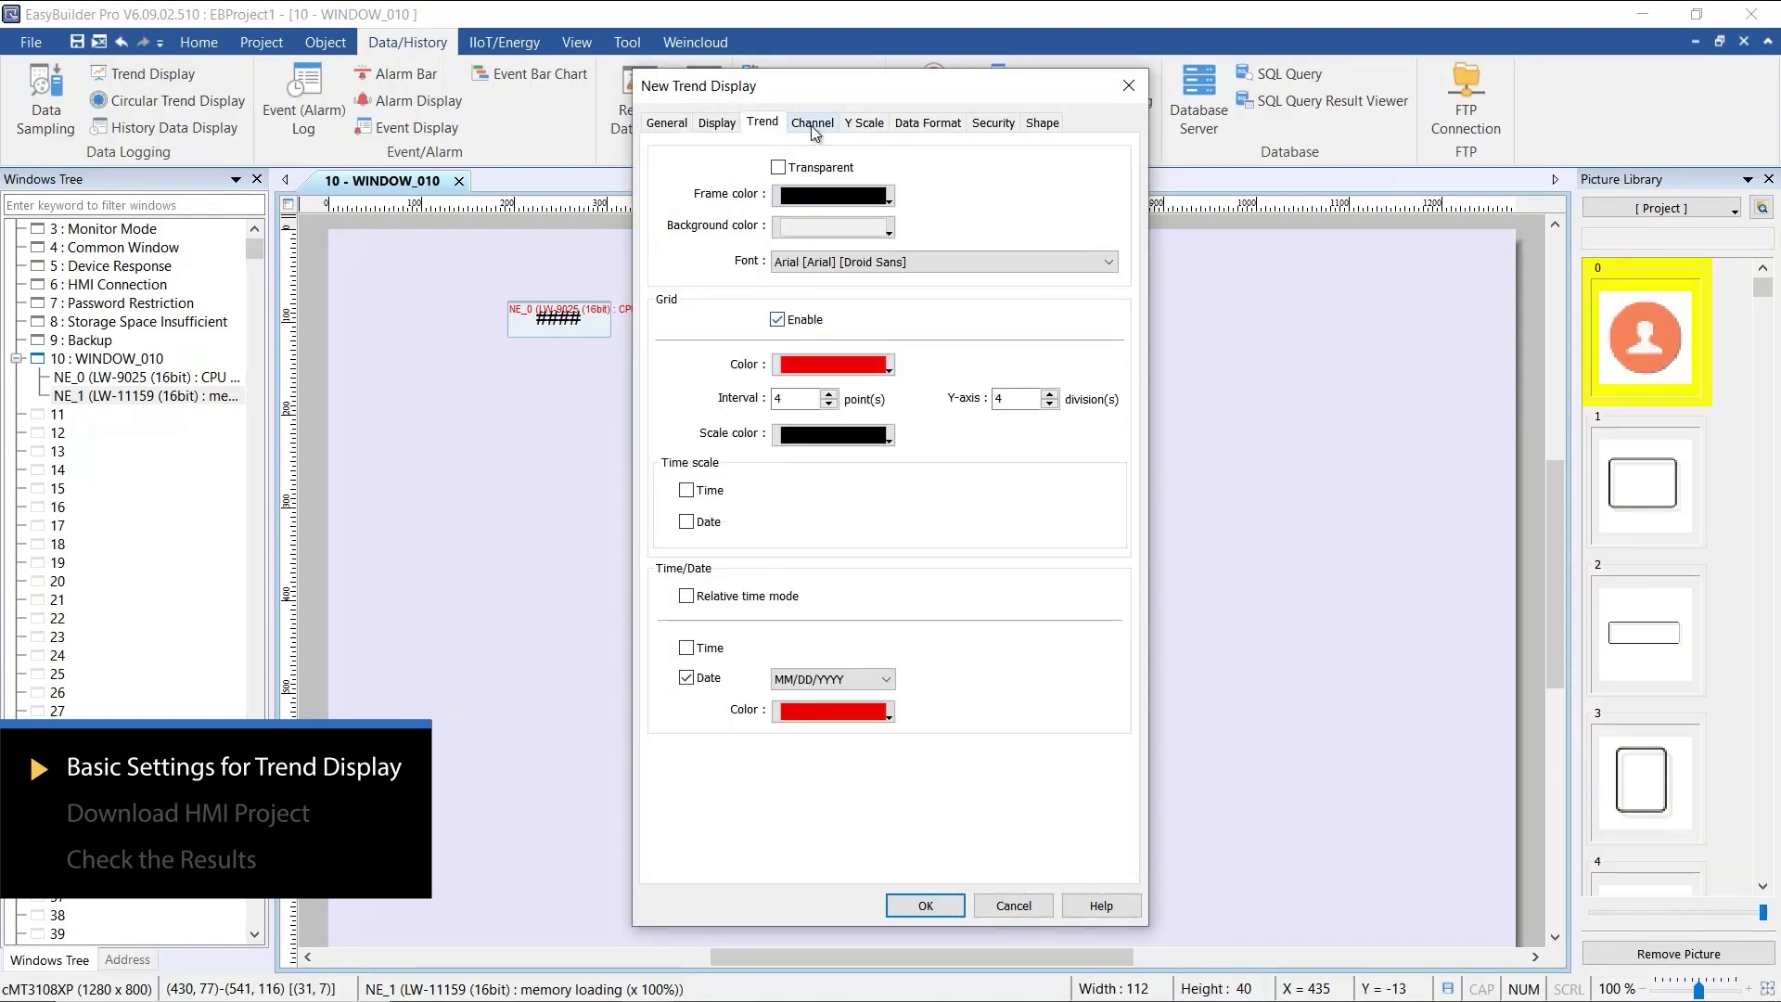
click(813, 126)
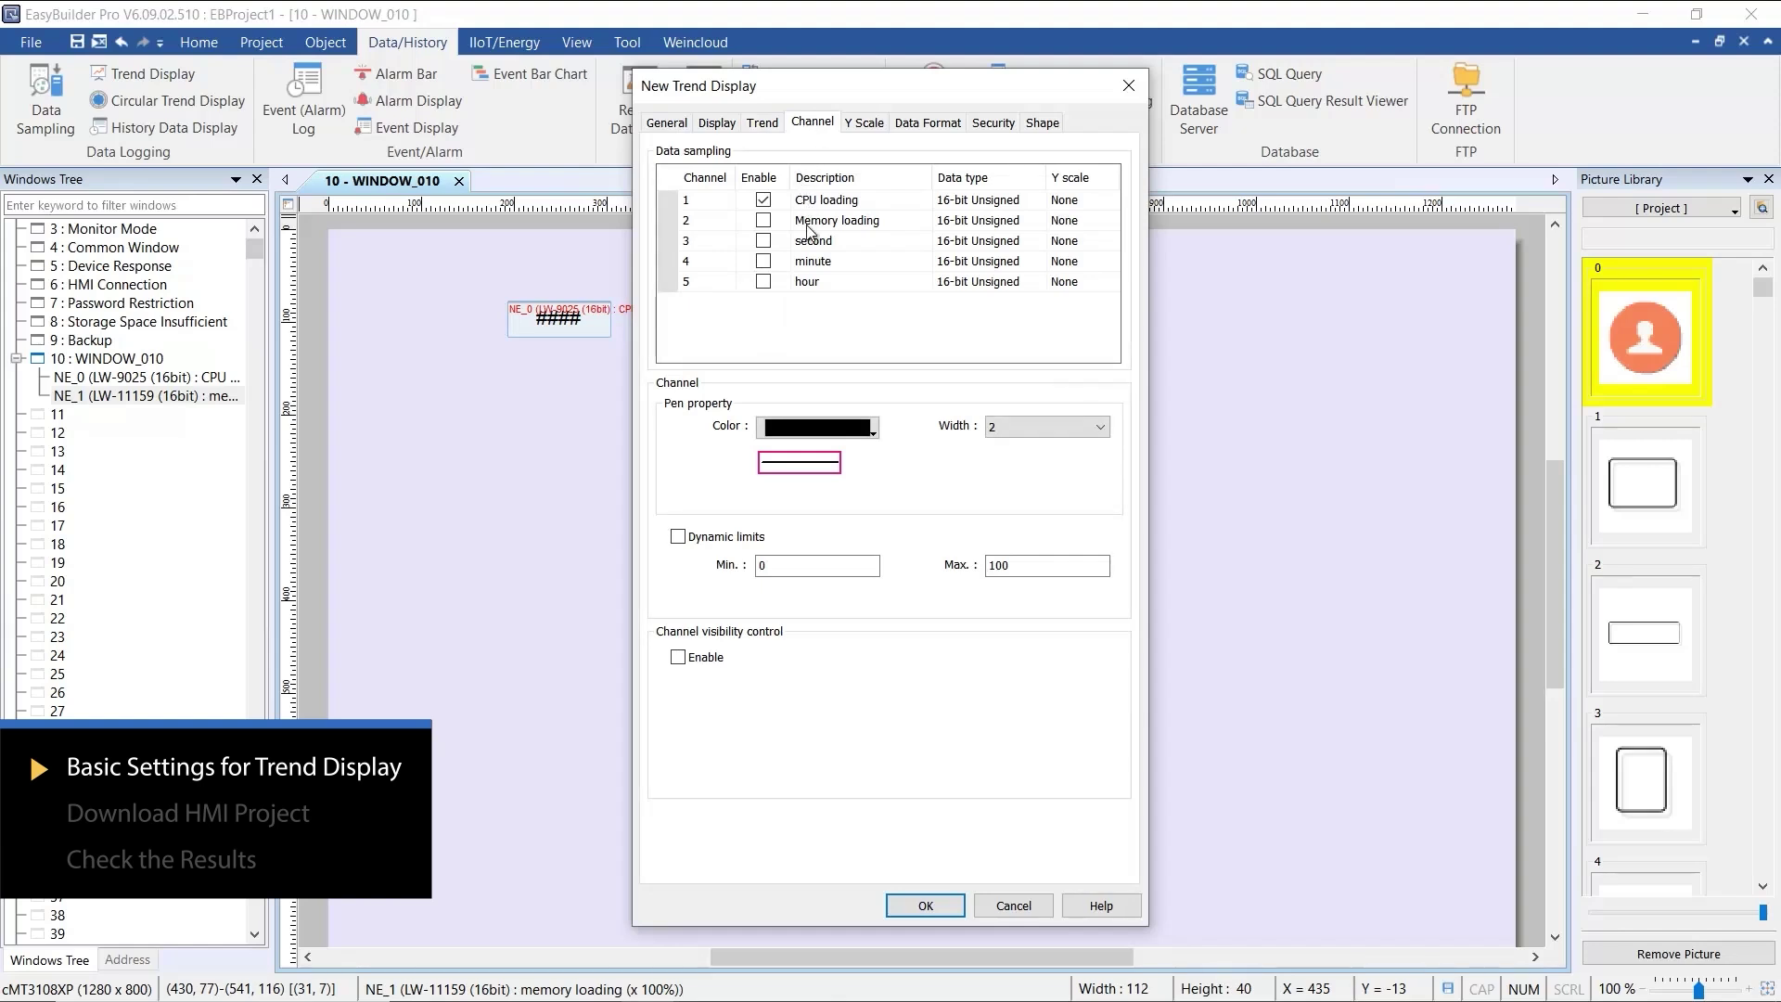
click(765, 223)
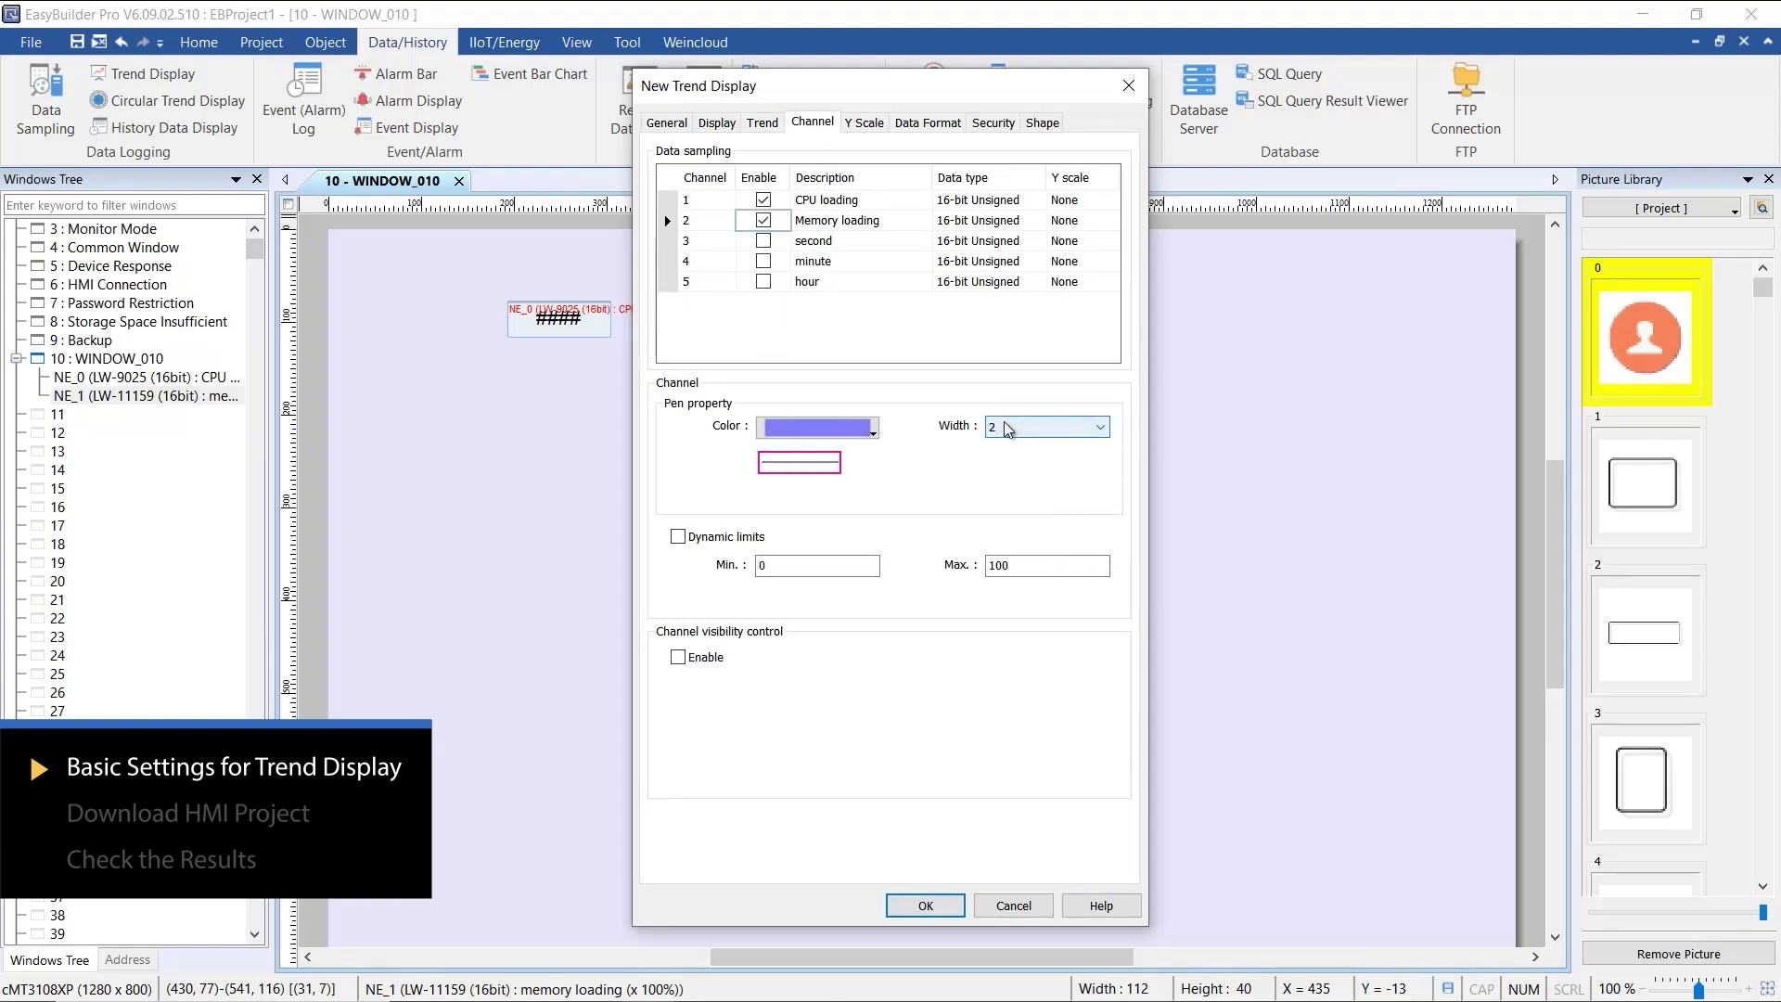
click(835, 201)
click(874, 428)
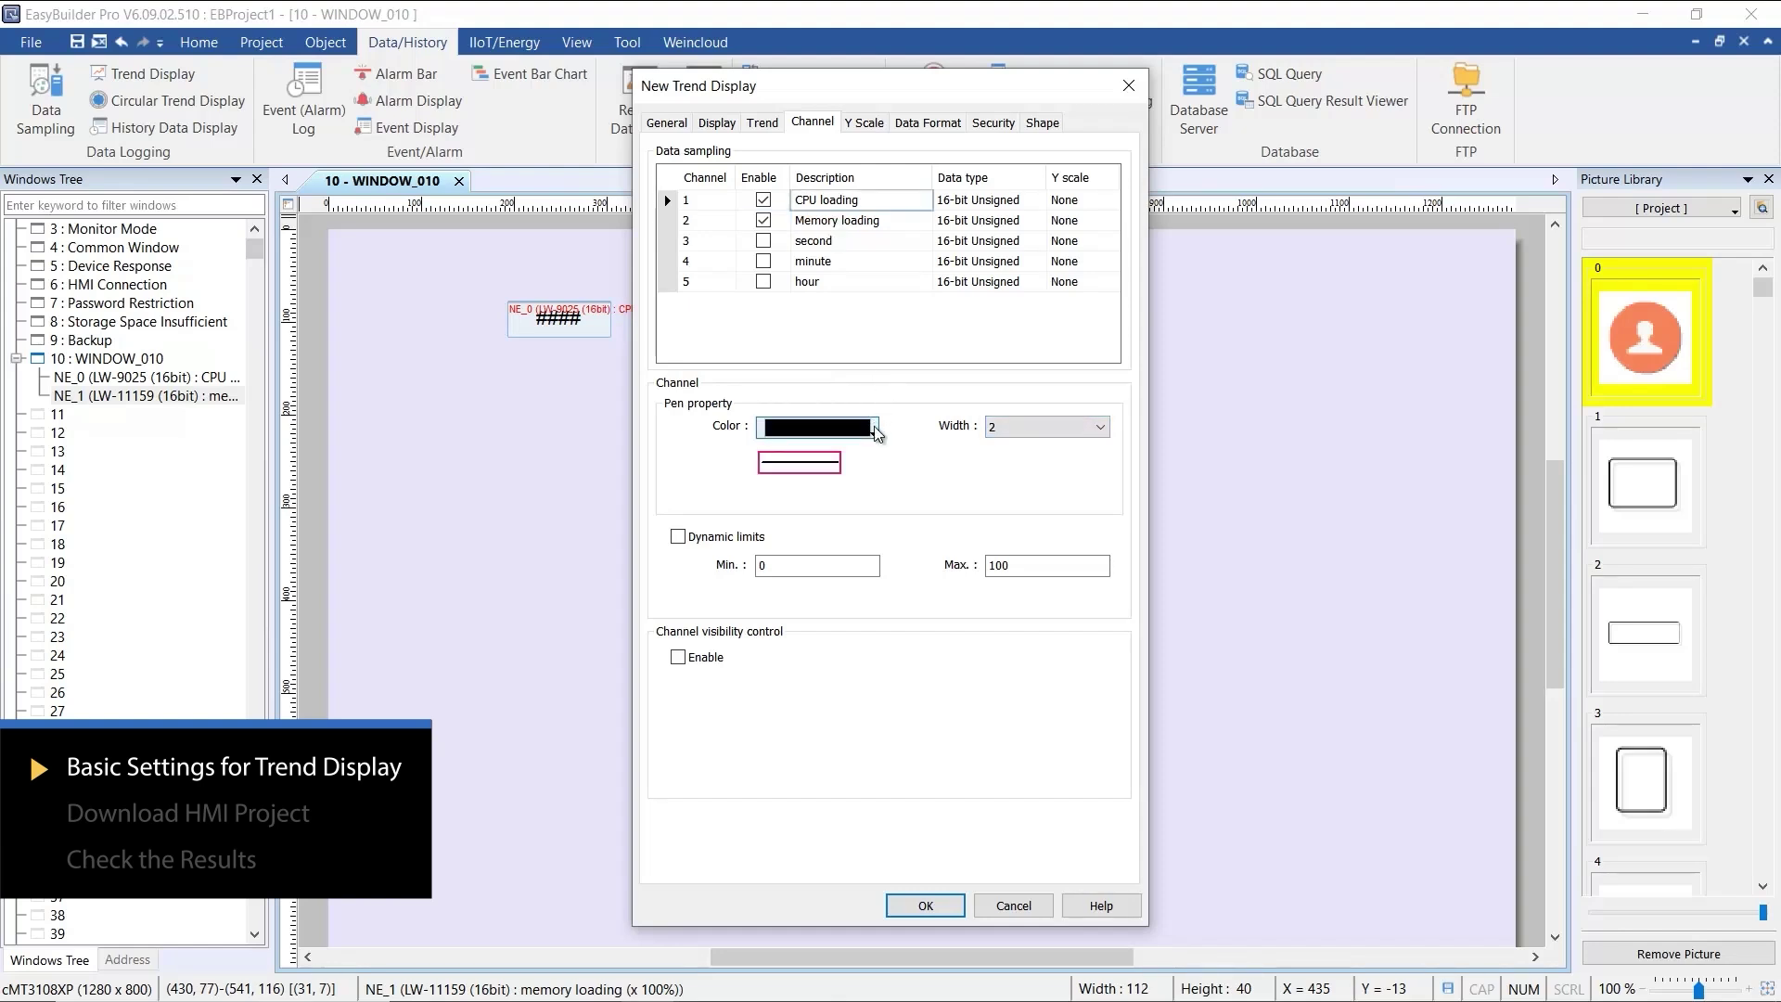
click(883, 473)
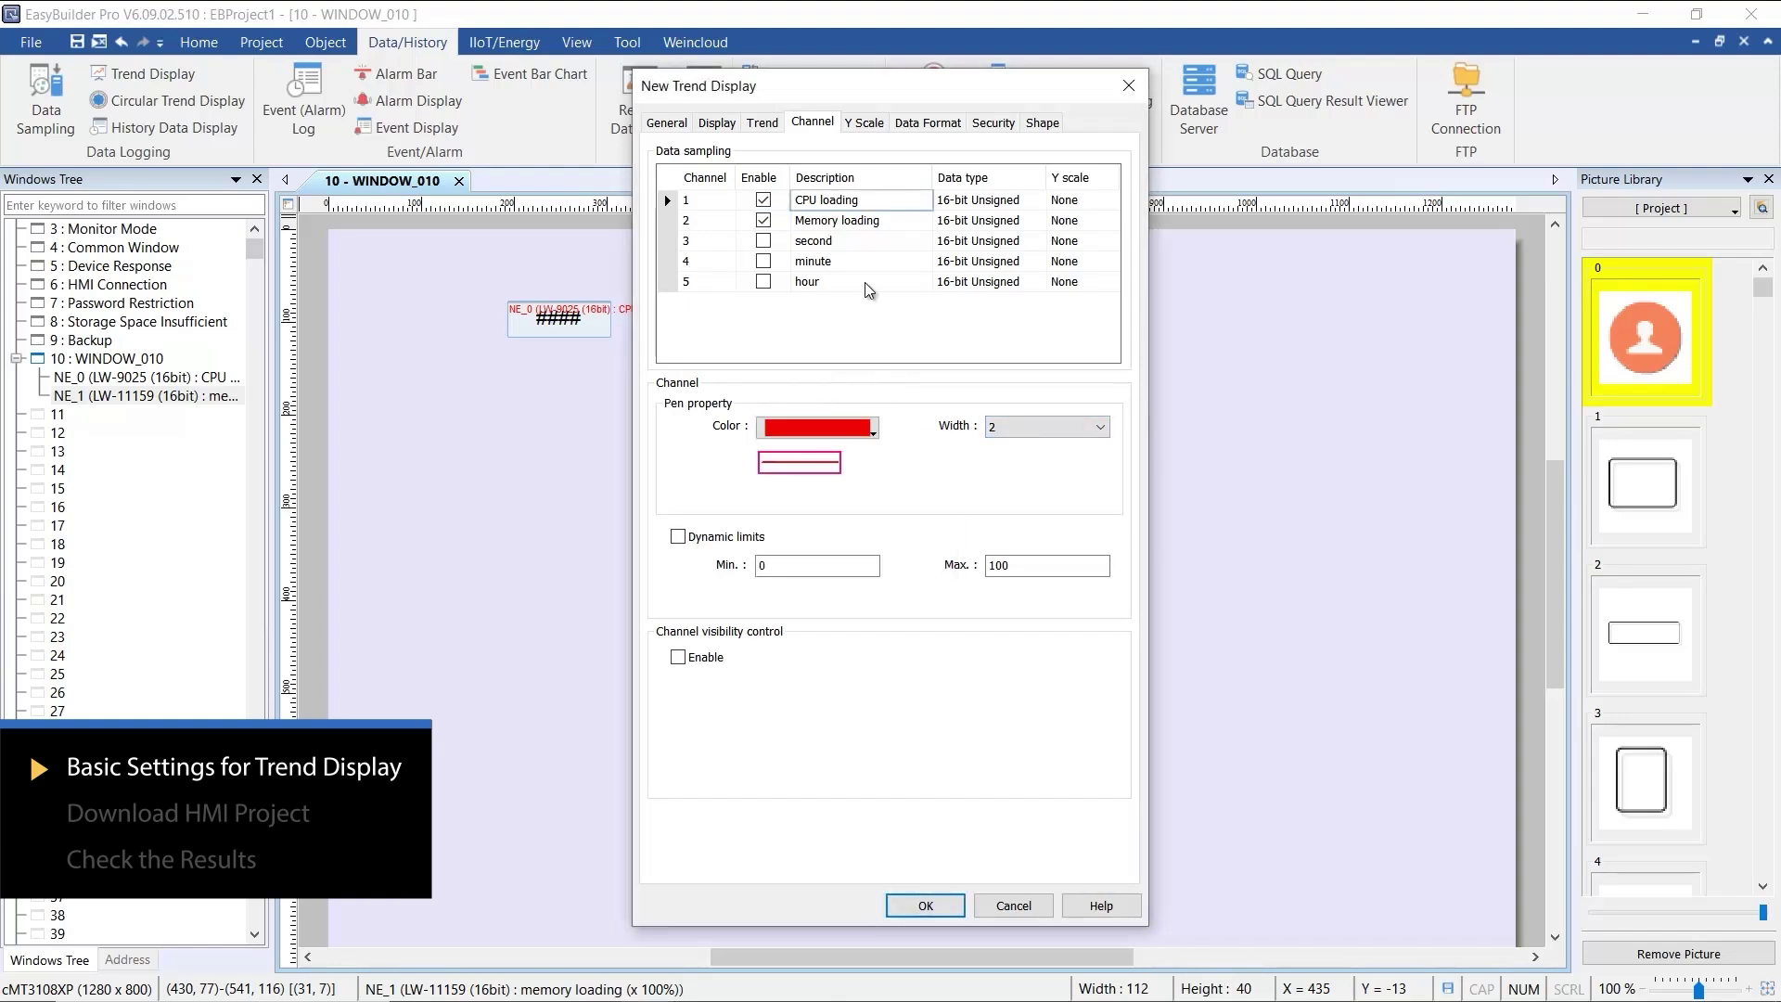
click(863, 223)
click(875, 425)
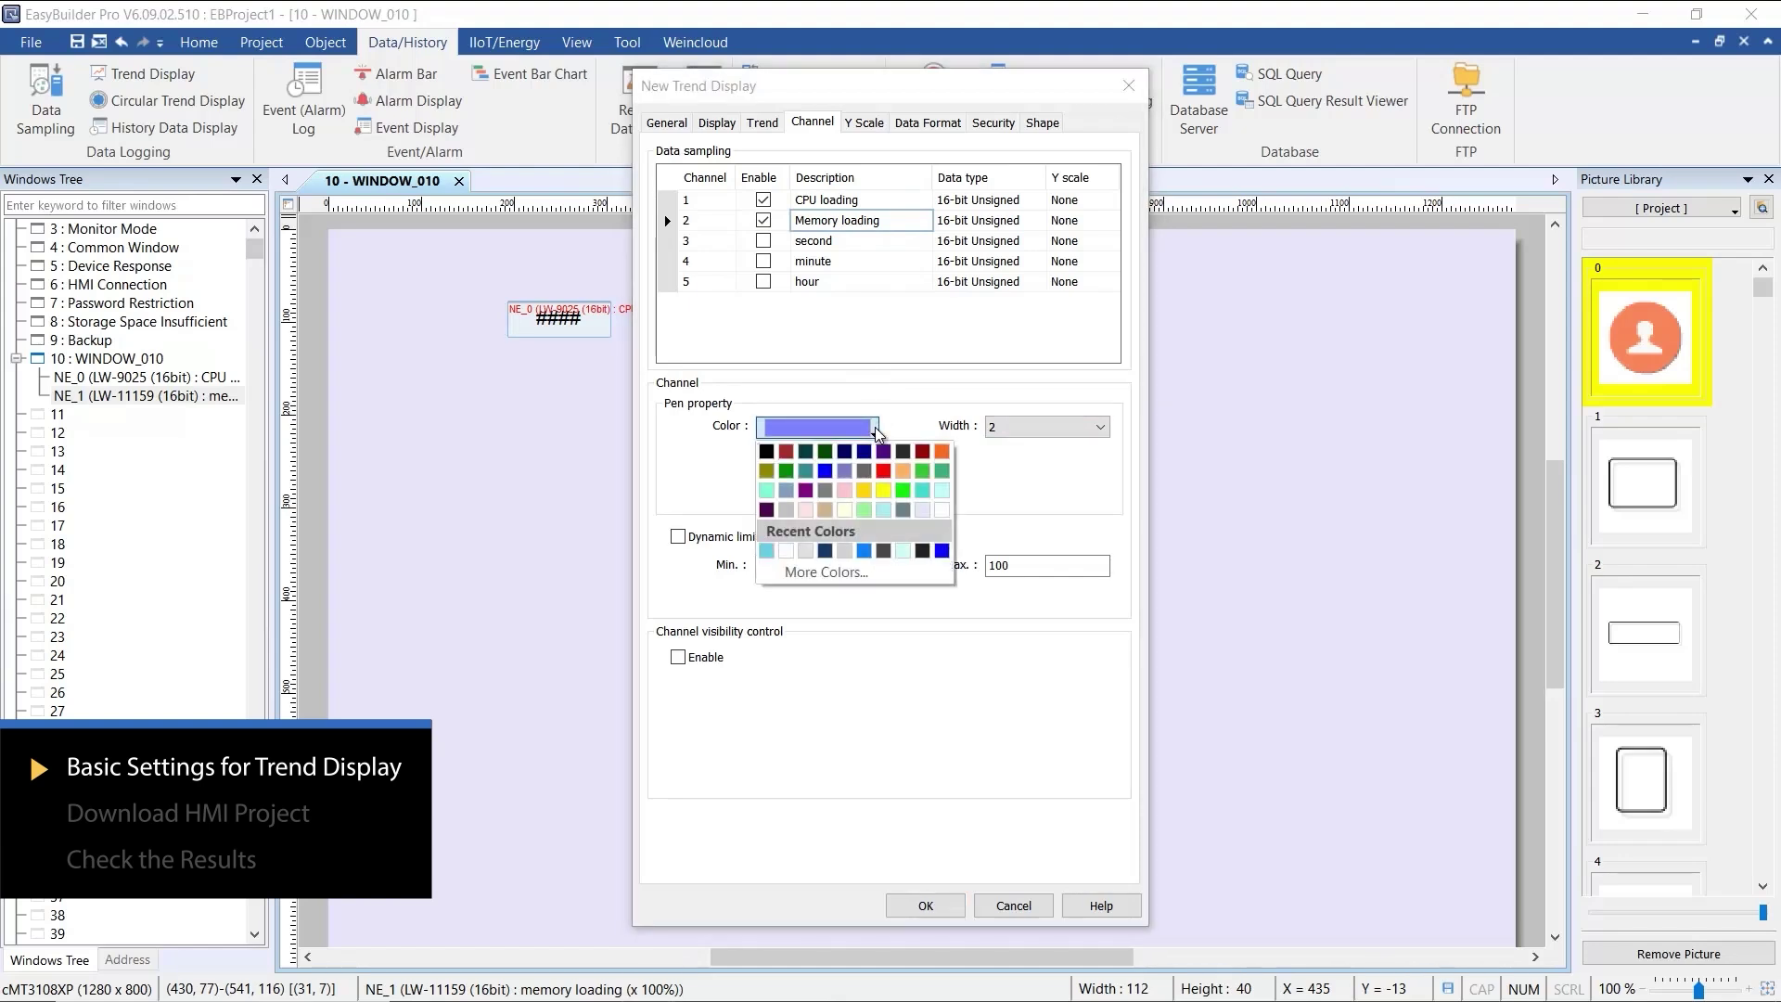
click(941, 551)
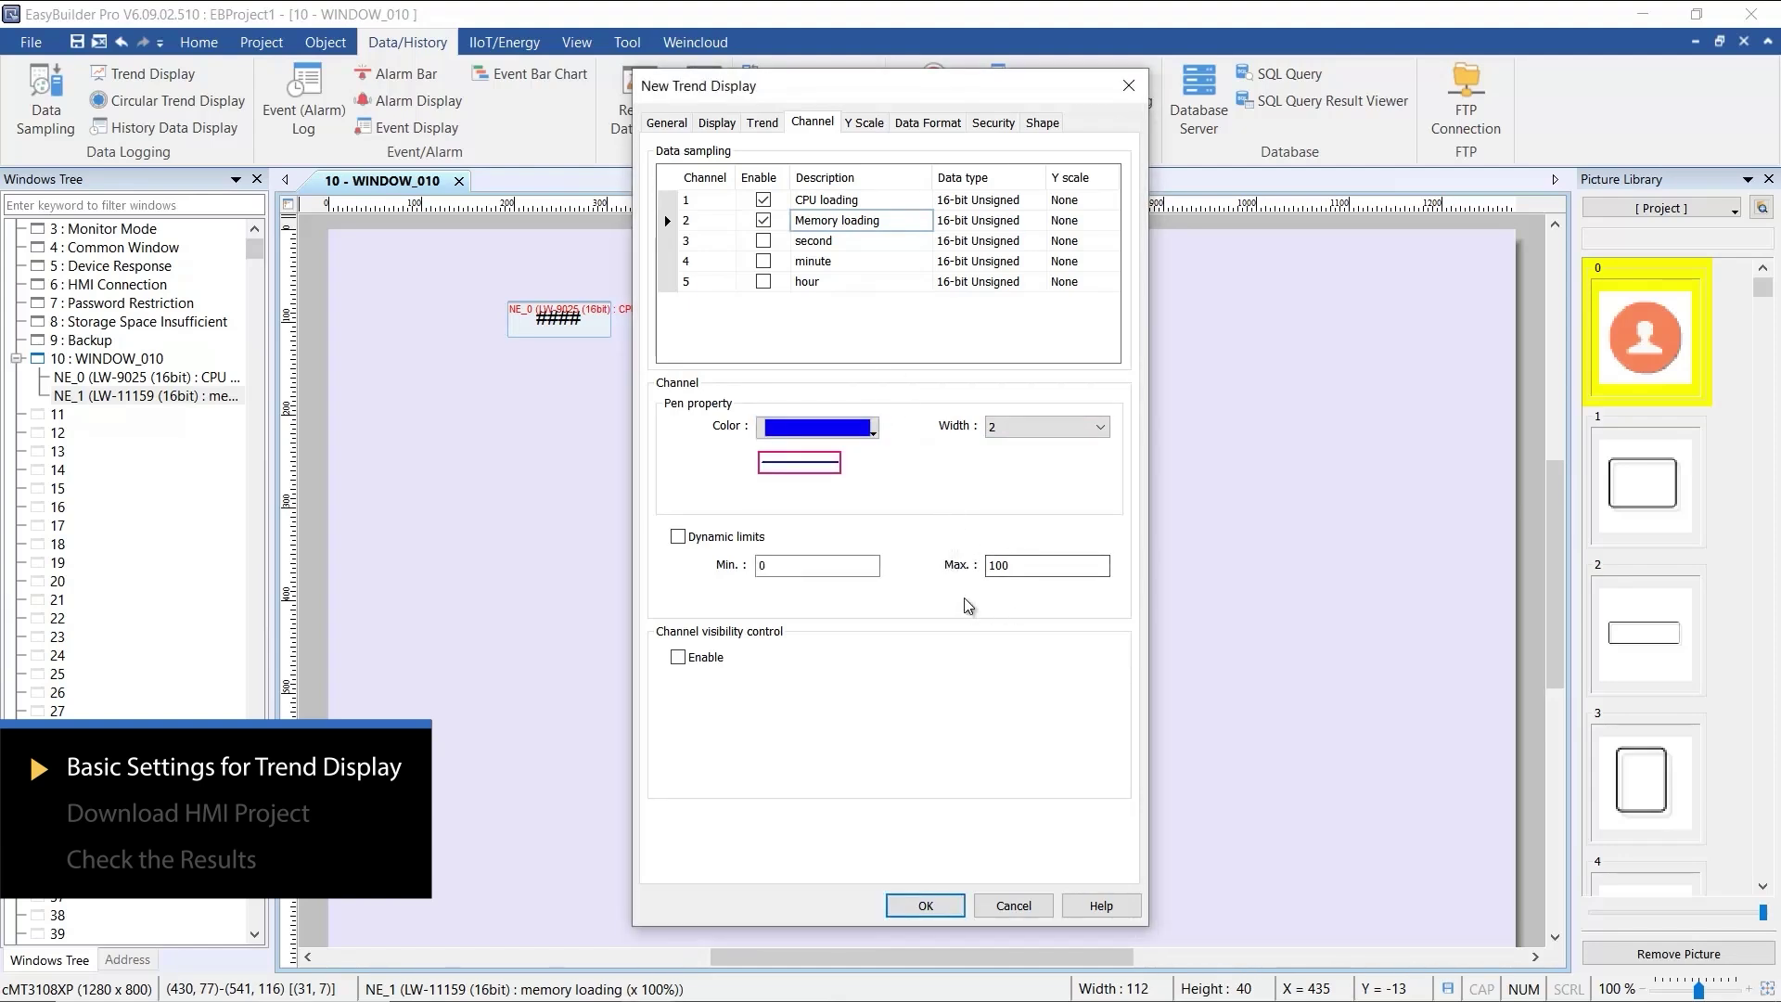
click(893, 202)
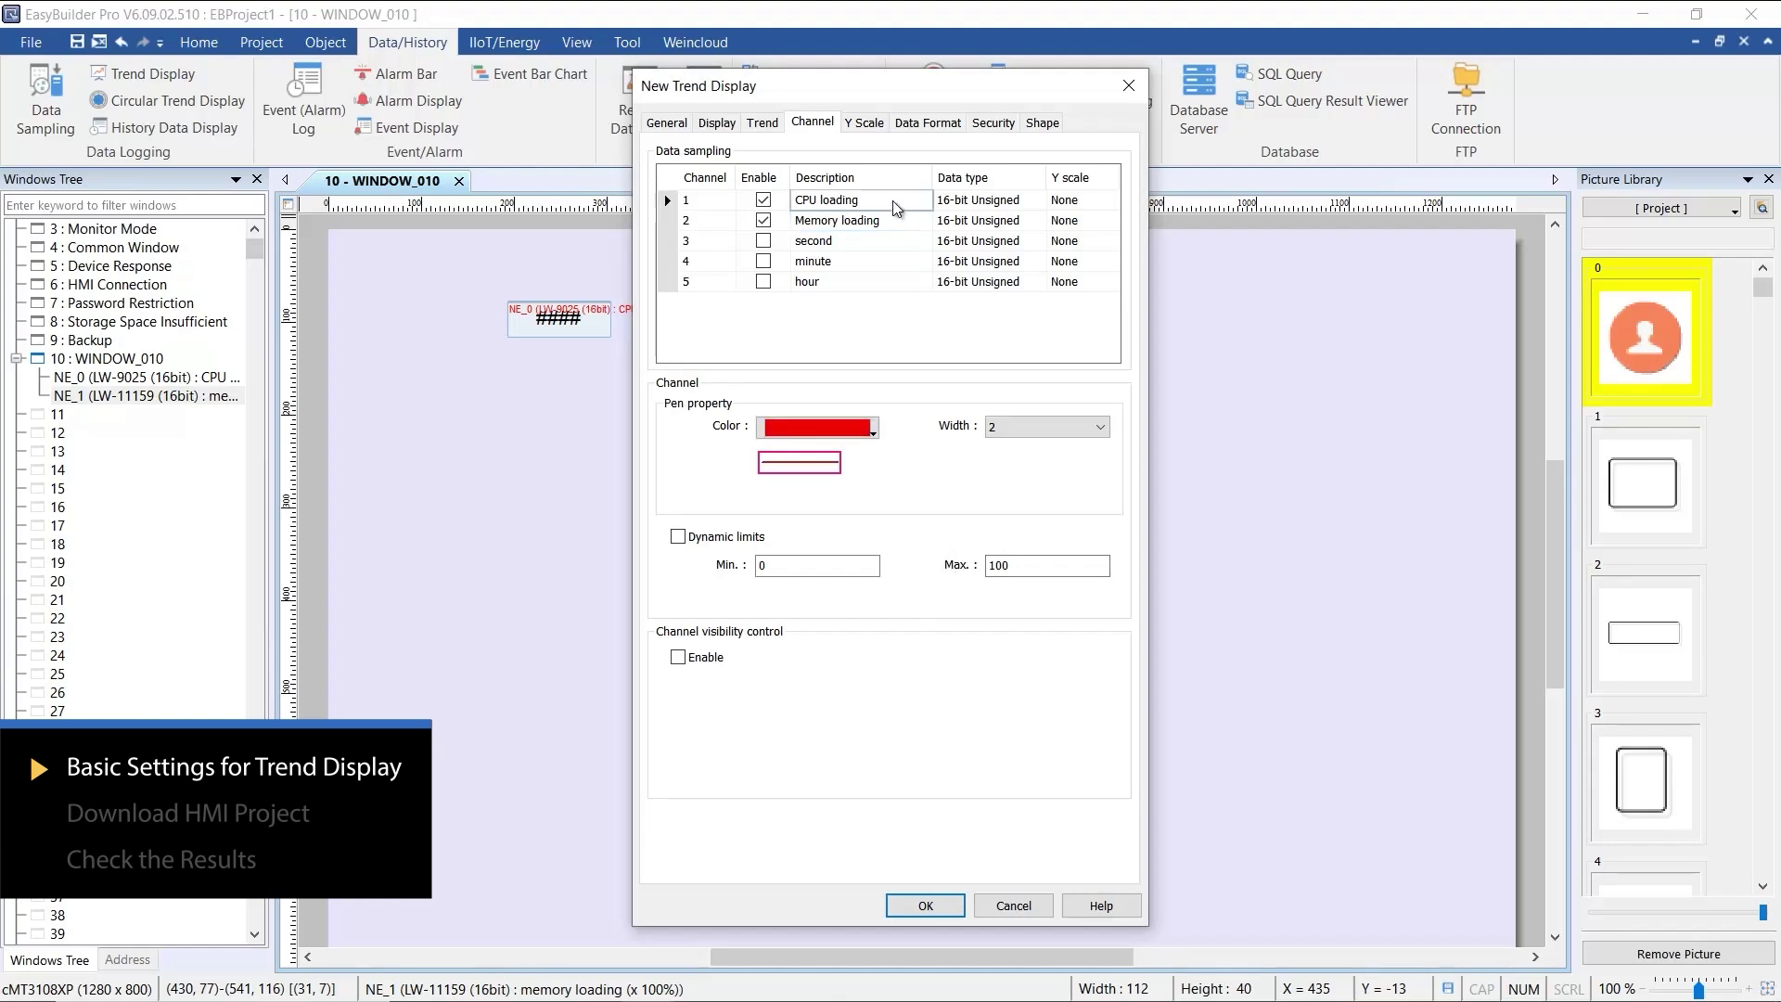
Step: Put CPU loading on the main Y axis and Memory loading on the auxiliary axis, then confirm
click(865, 128)
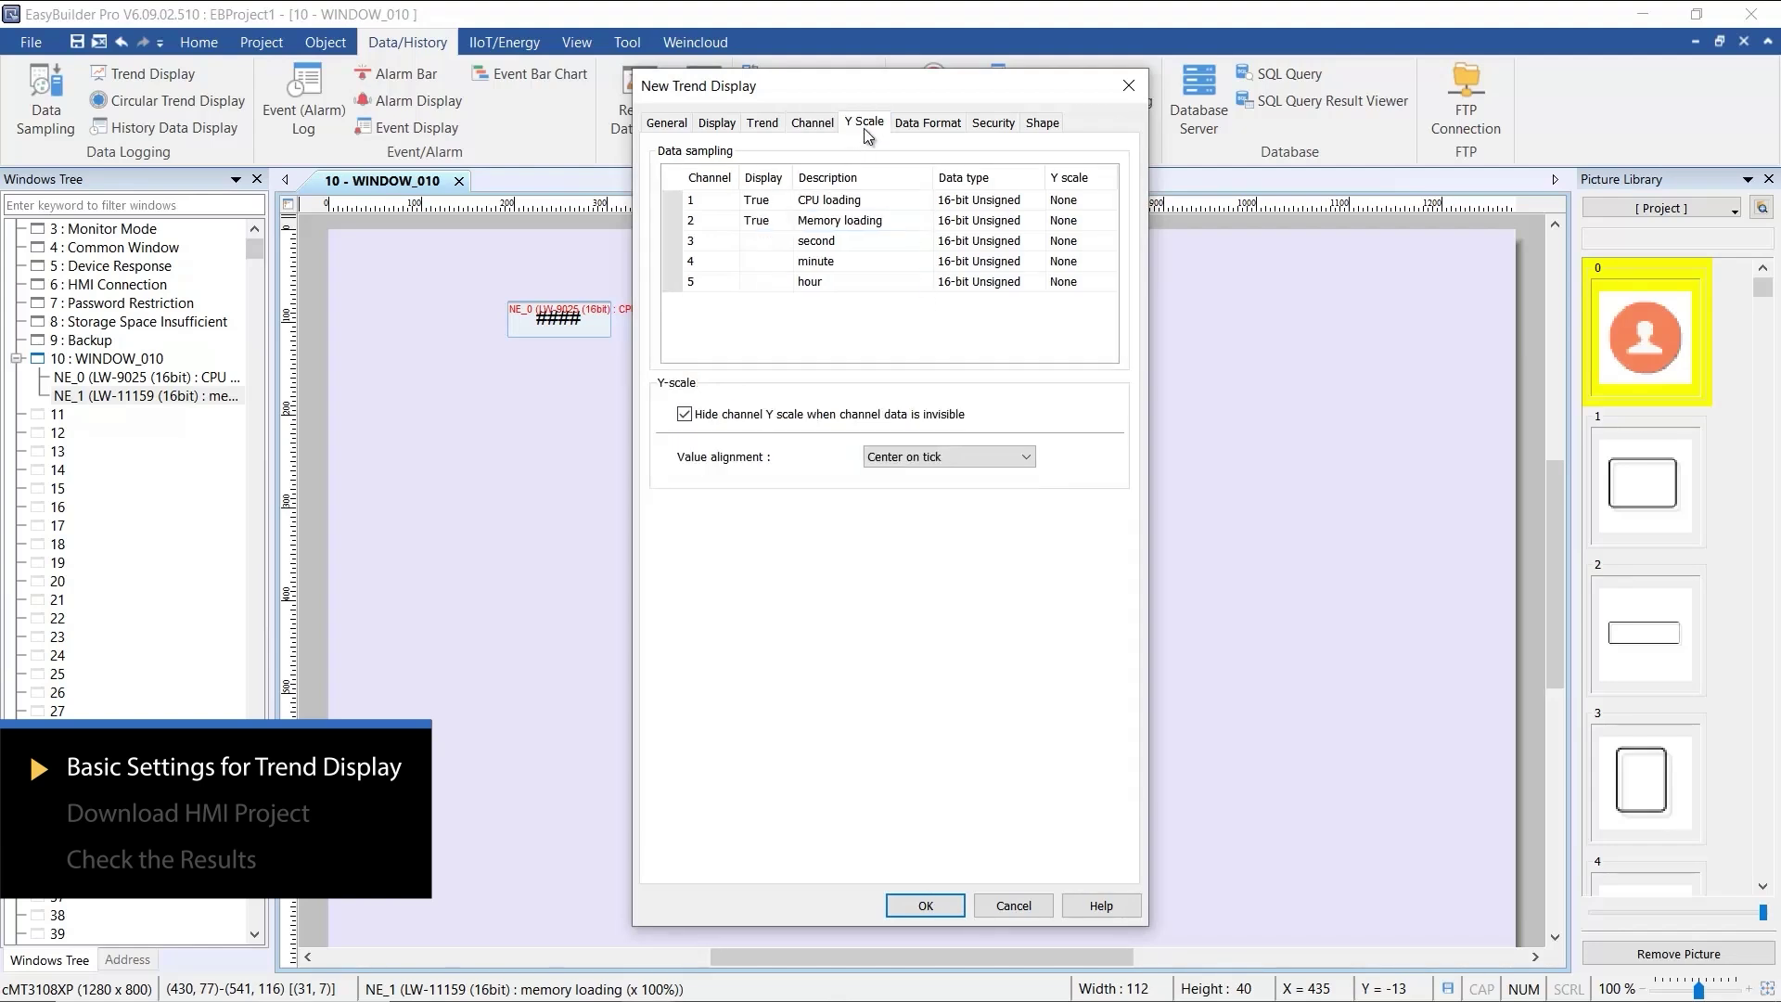
click(1105, 202)
click(1080, 228)
click(1109, 223)
click(1108, 223)
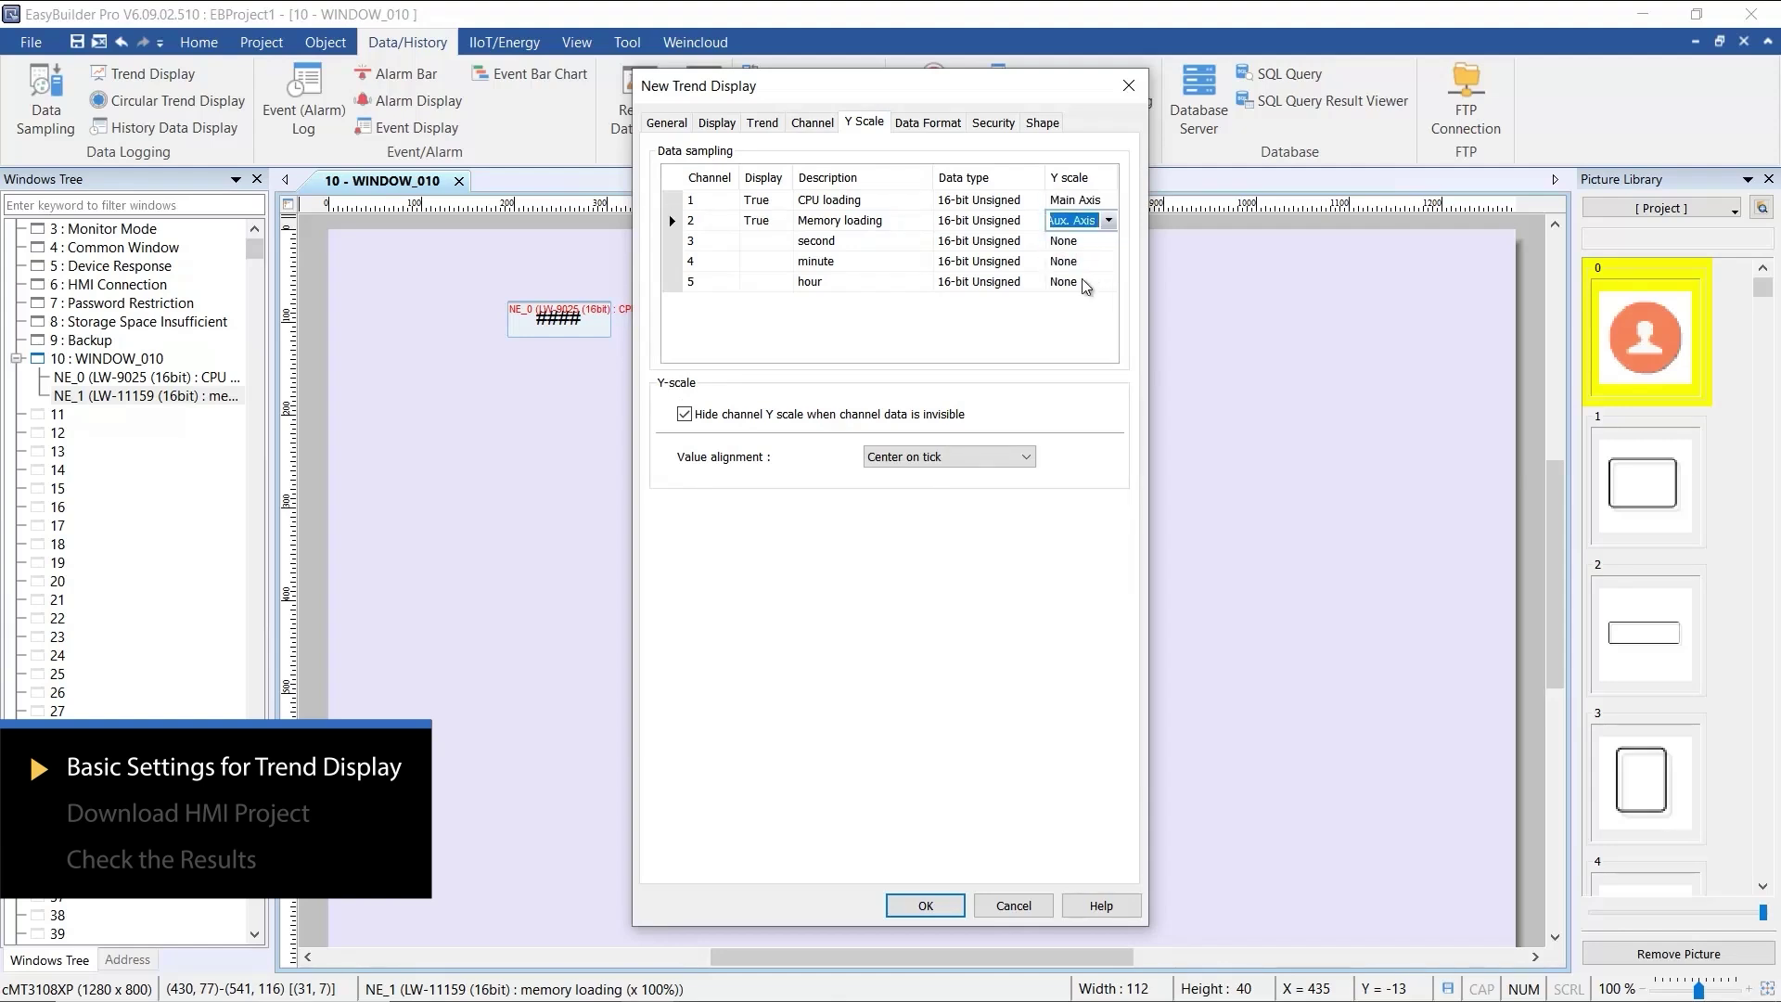
click(1073, 314)
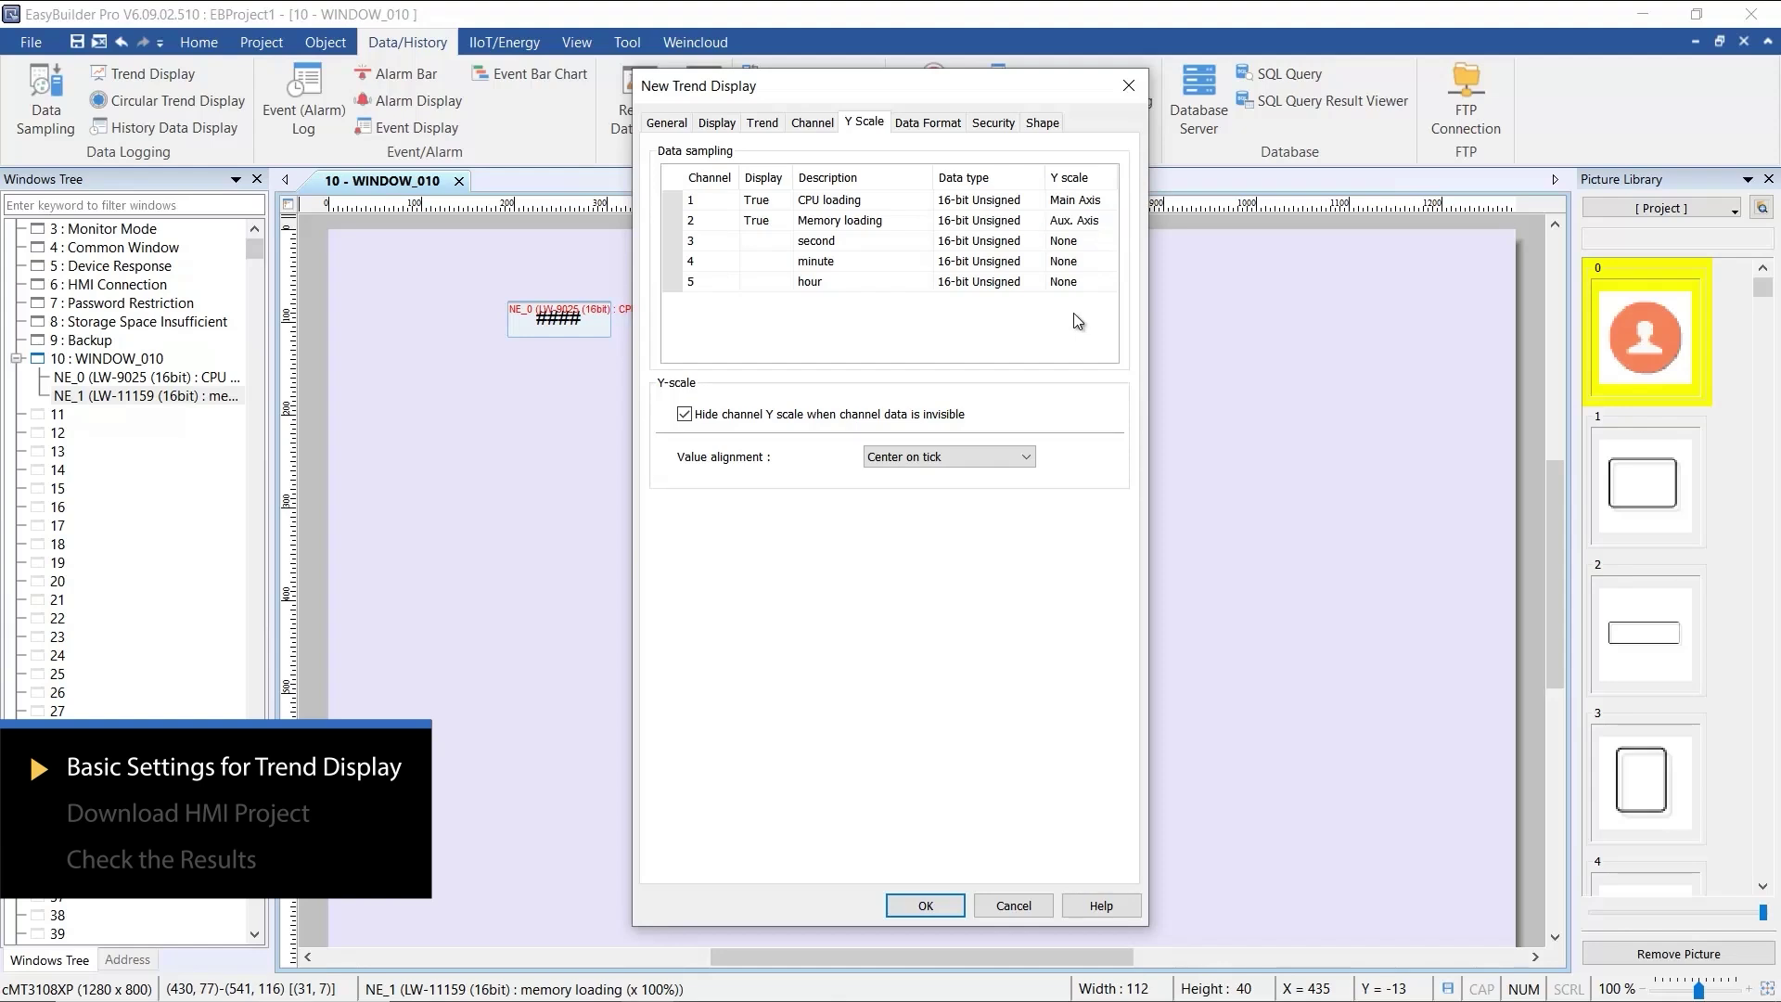
click(948, 909)
Step: Place the trend display, widen it across both readouts, and save the project
click(507, 362)
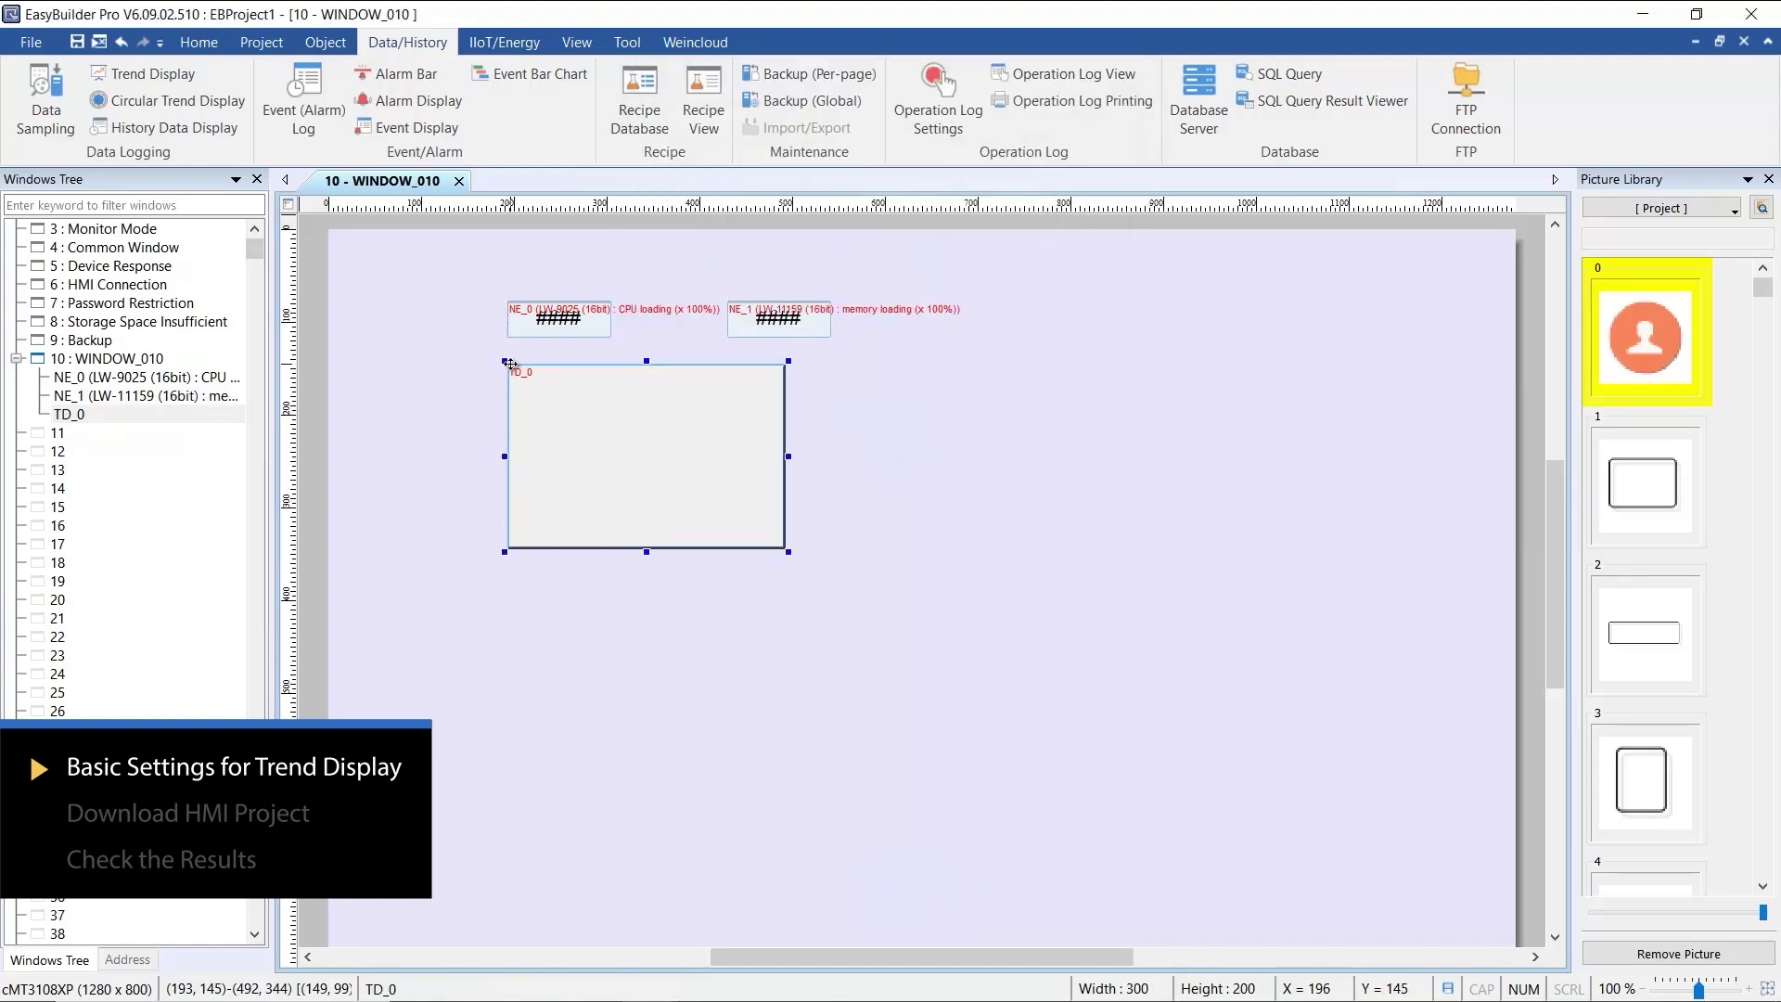
drag(788, 551, 1148, 611)
click(261, 41)
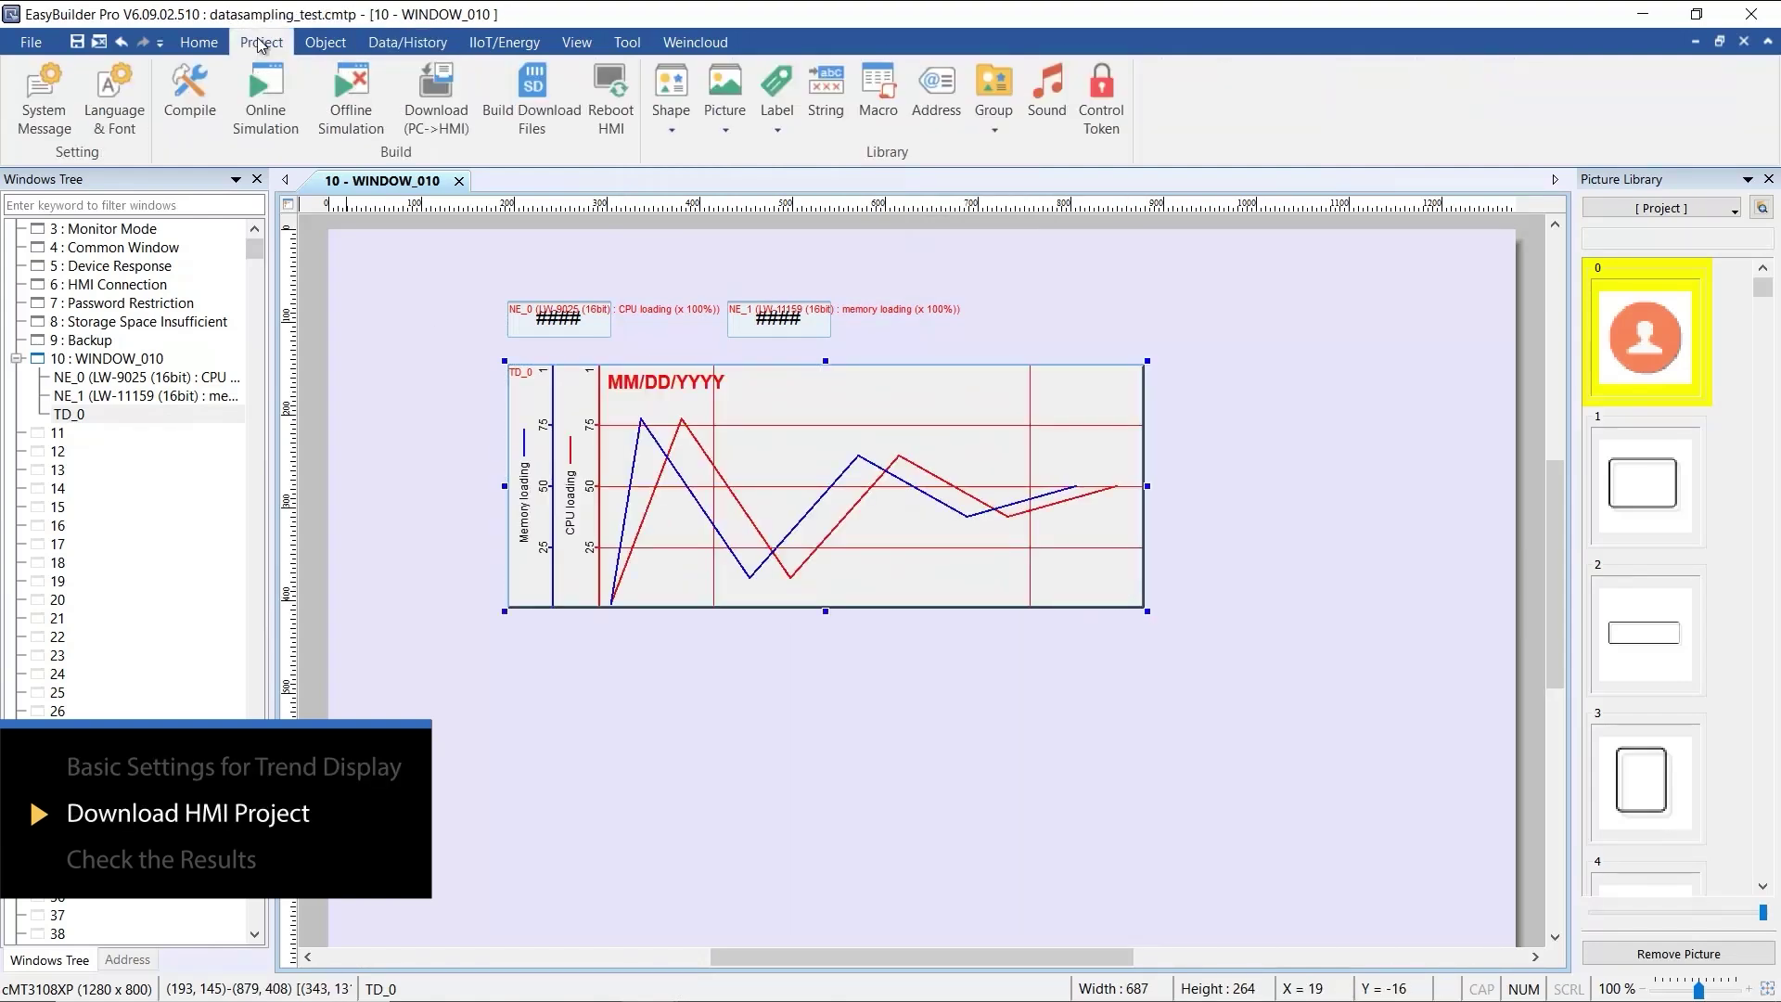
Step: Download the project to the HMI and connect to it in VNC Viewer
click(415, 93)
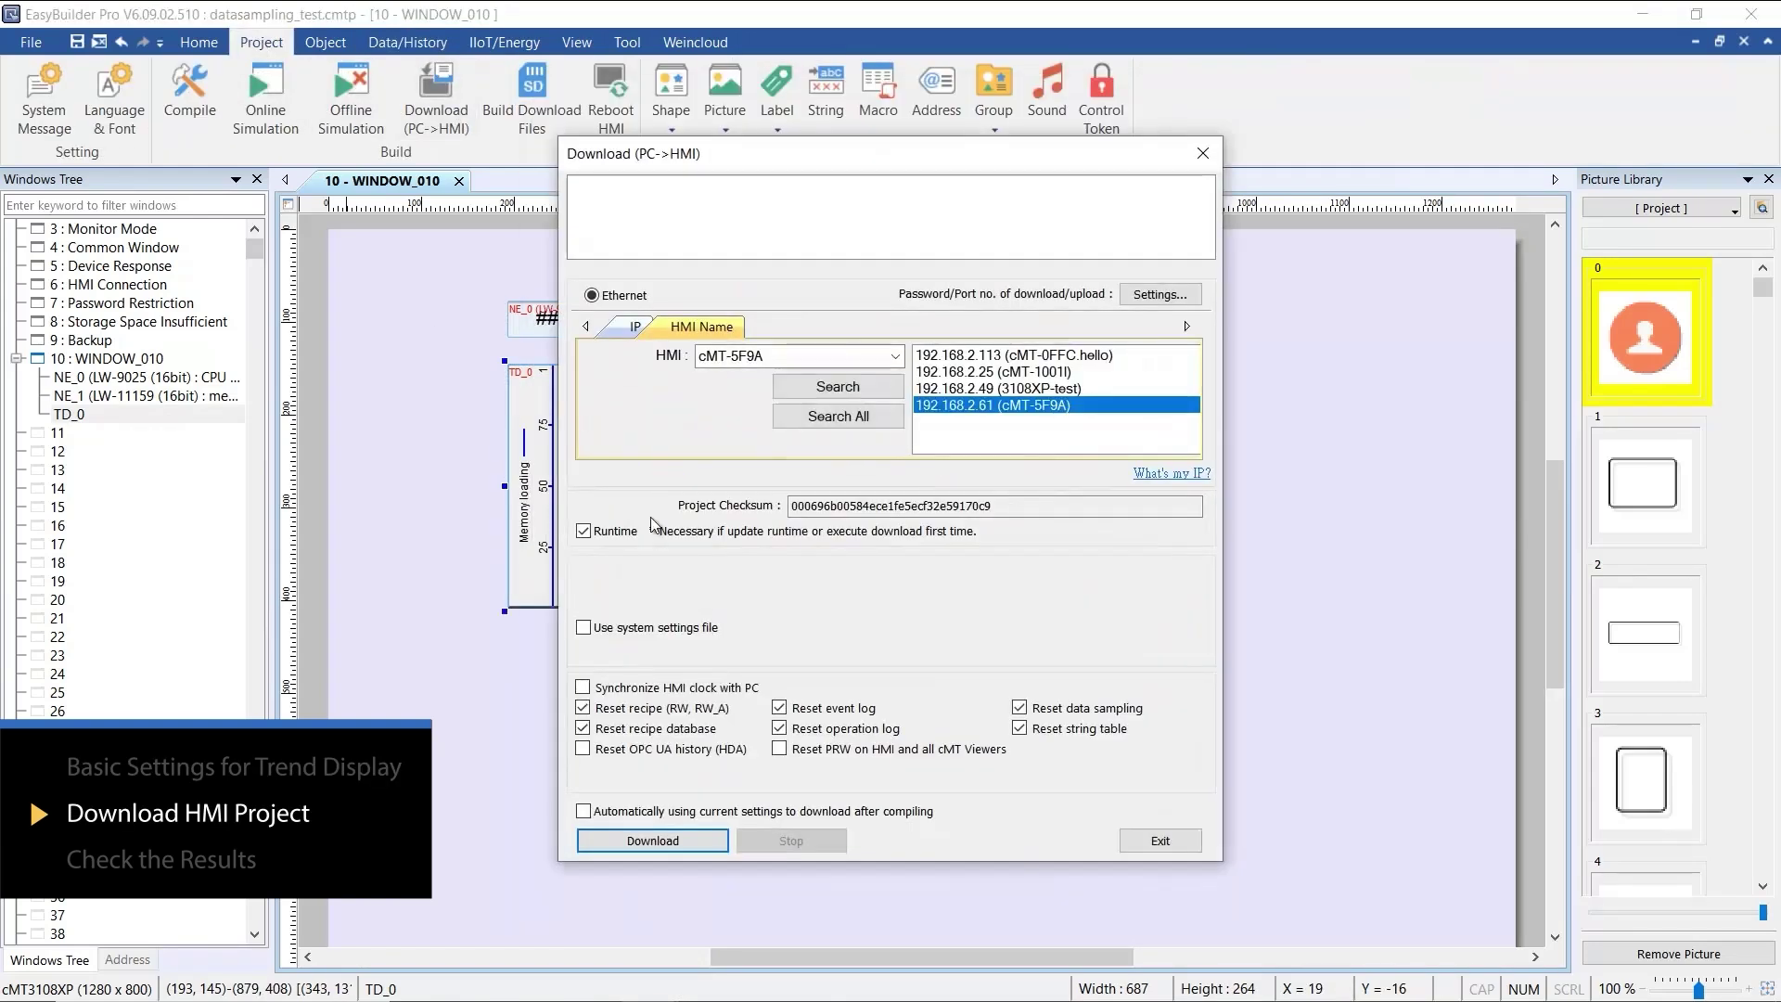
click(693, 837)
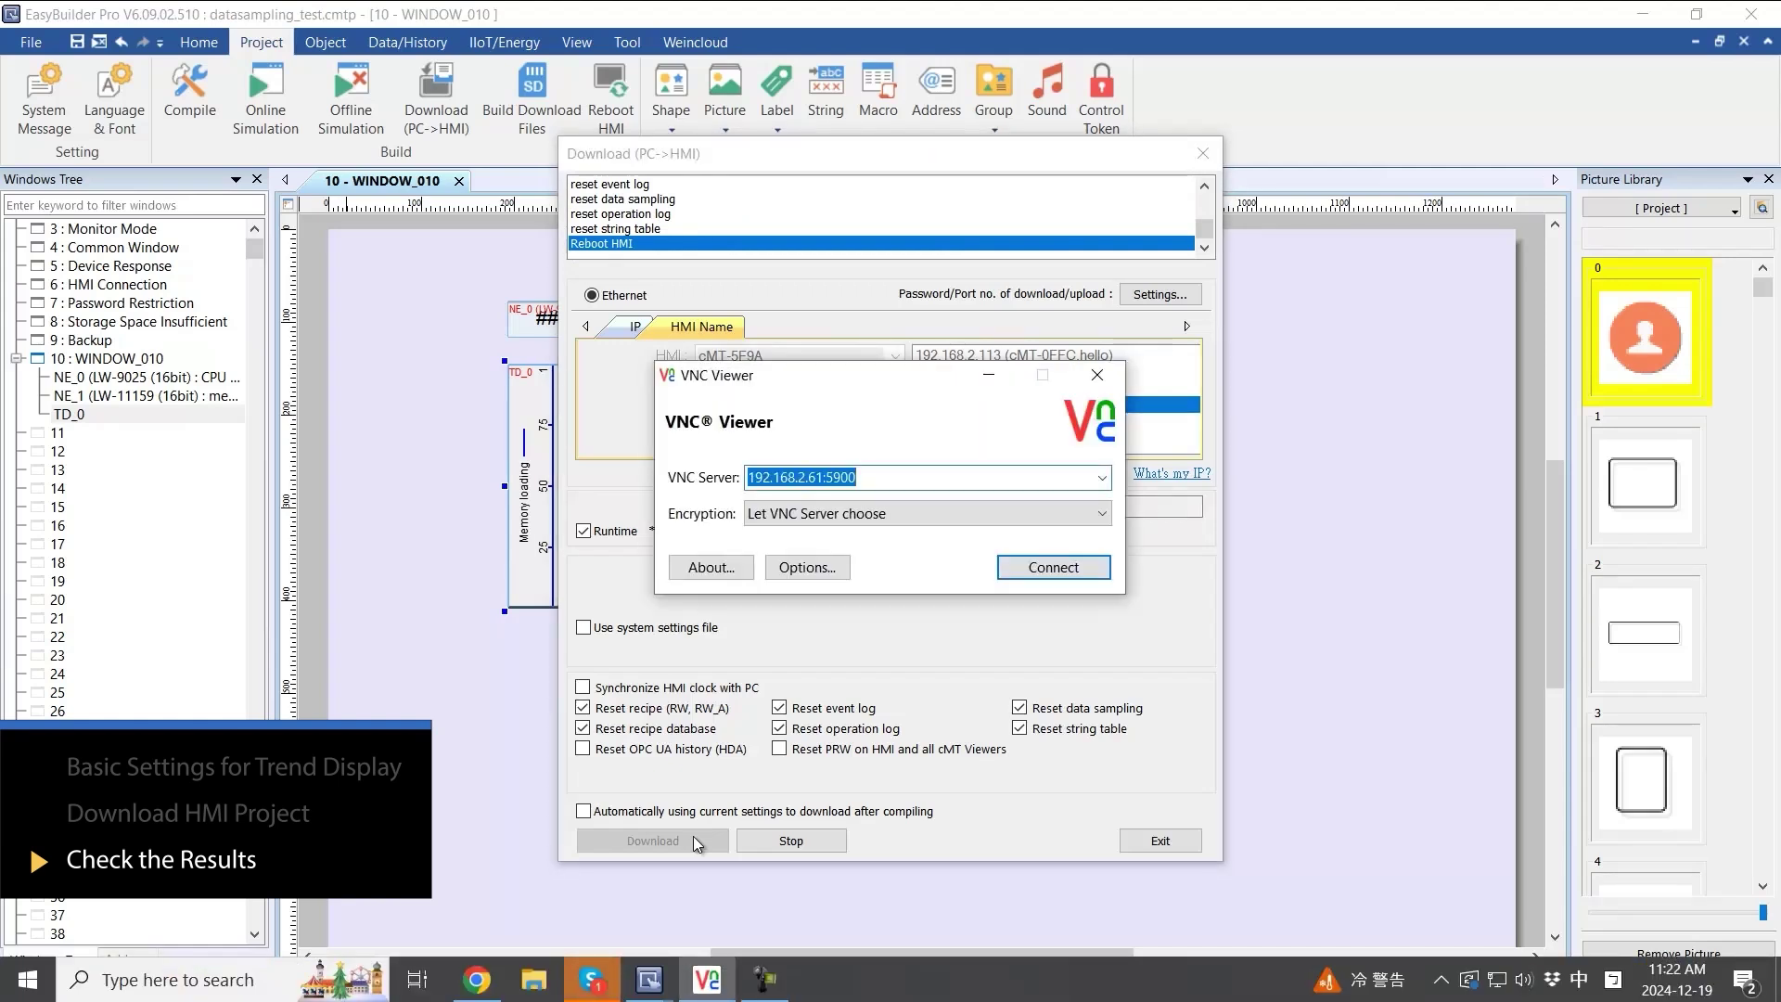
click(1039, 575)
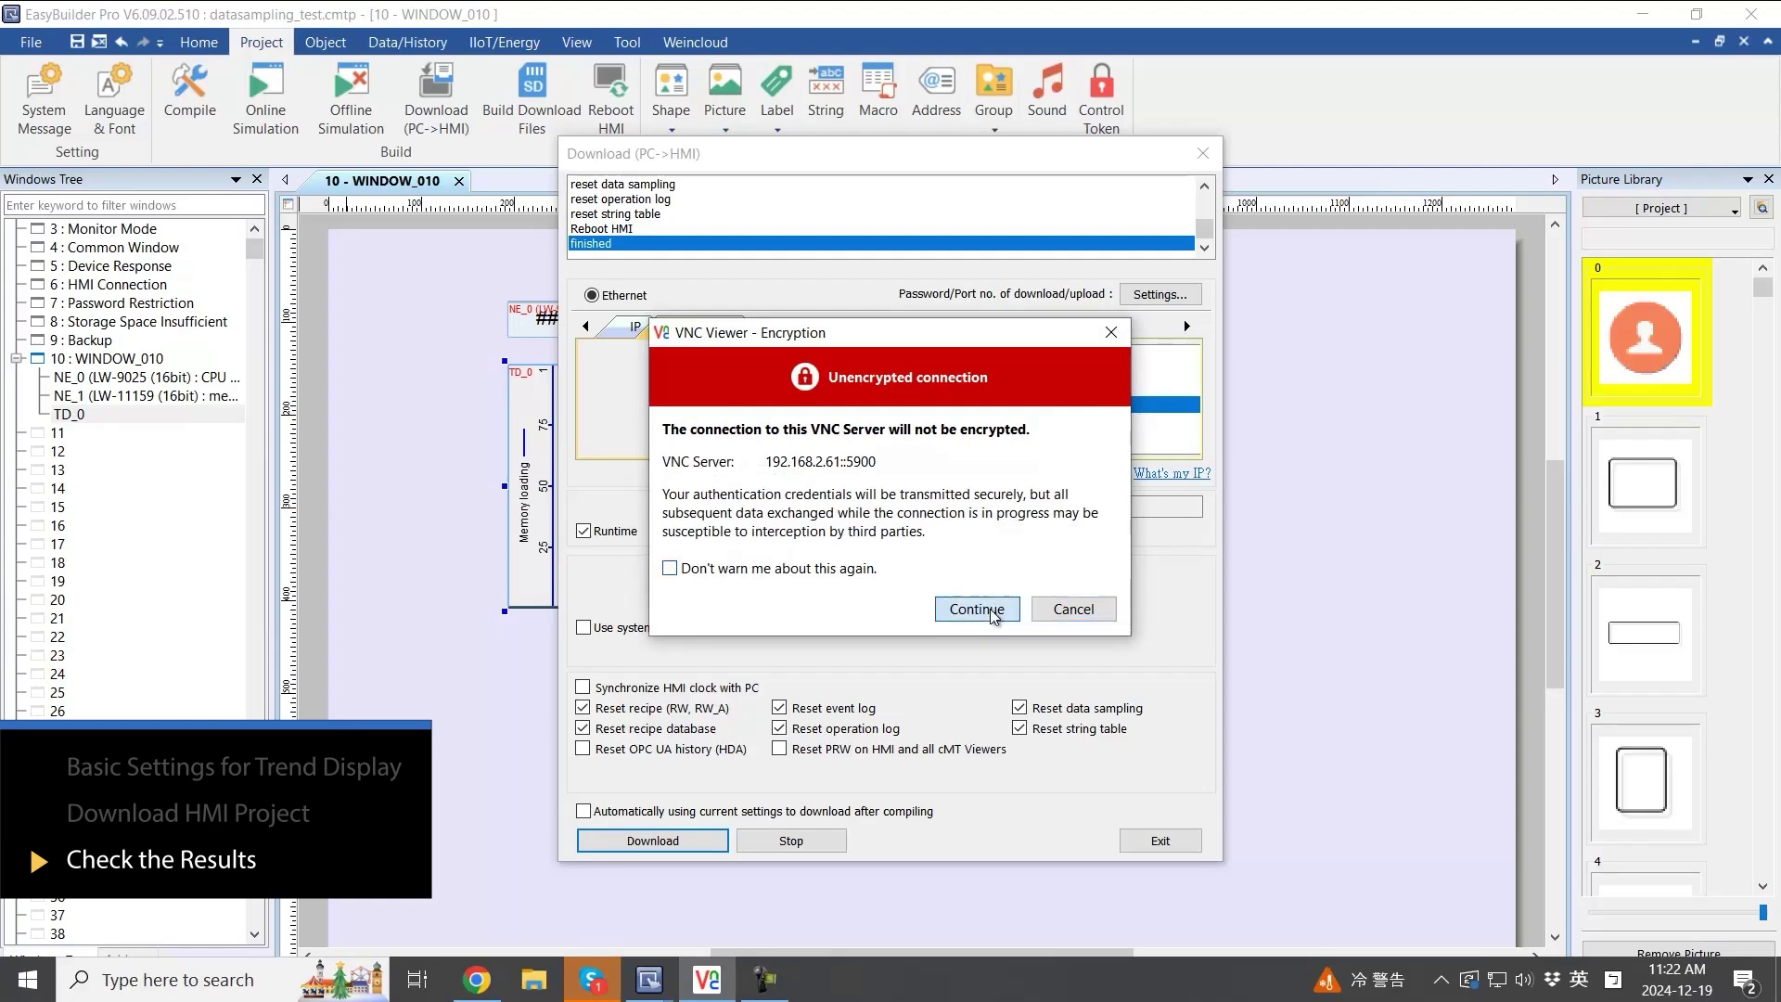
click(976, 608)
click(959, 542)
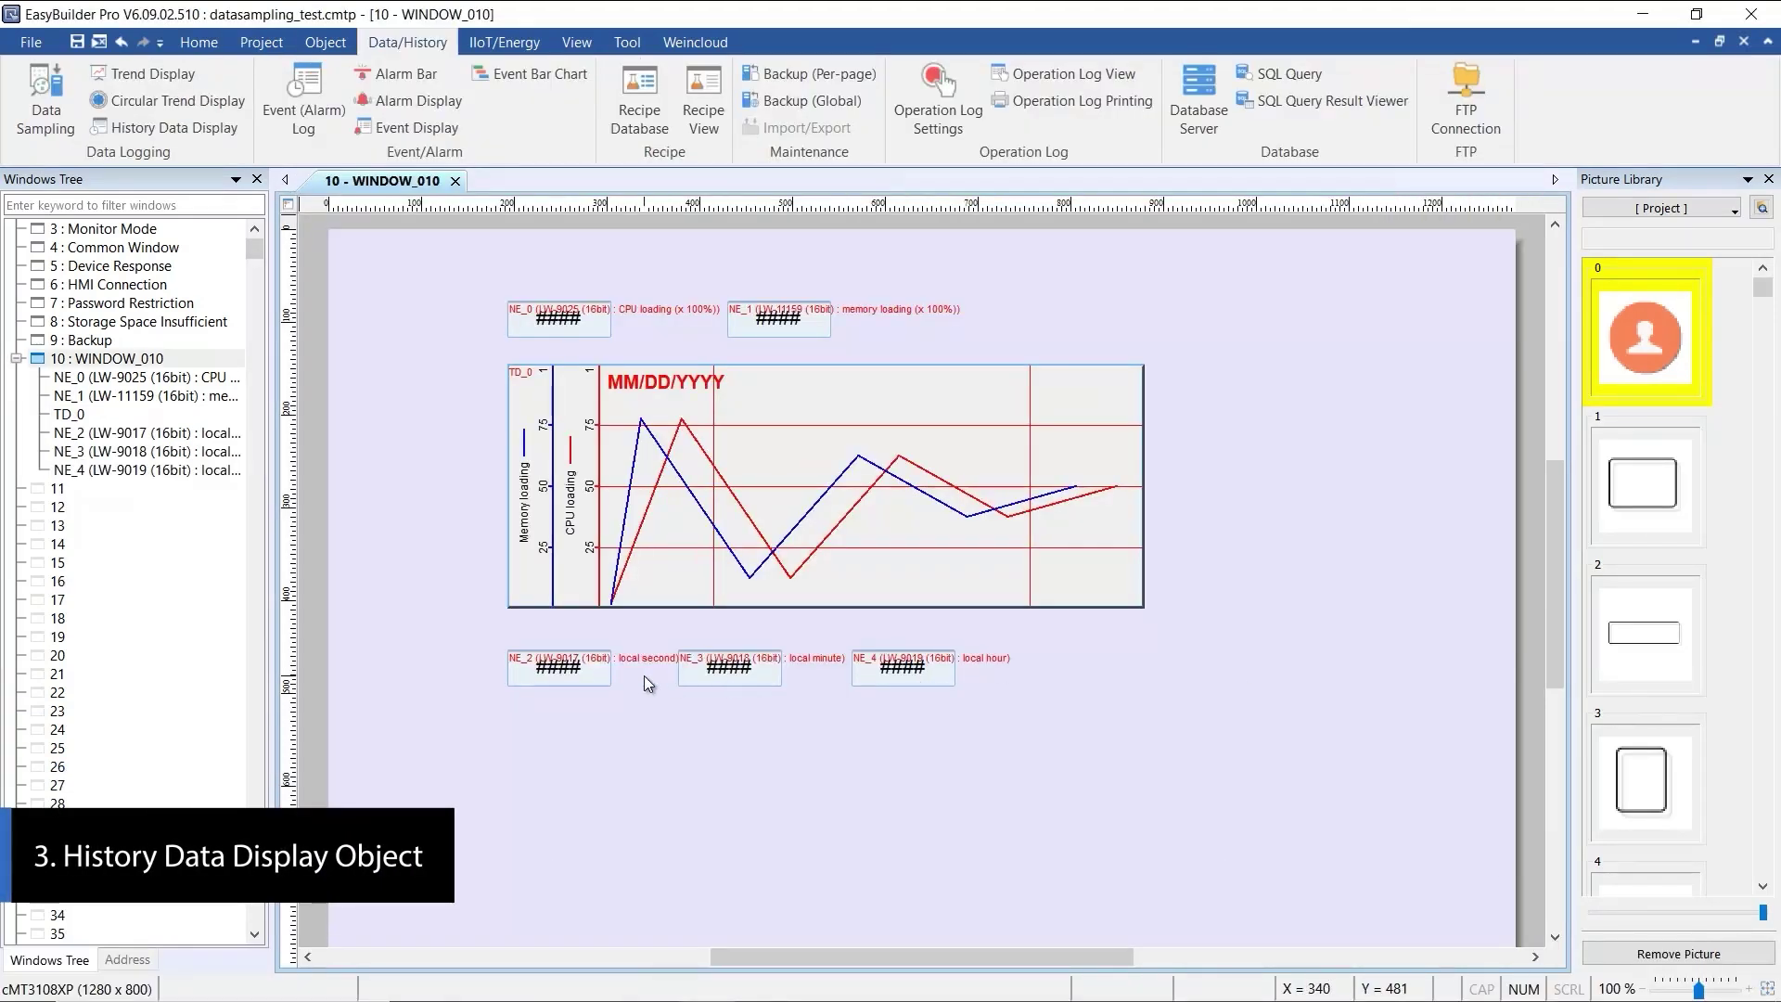
Step: Select the second, minute and hour readouts (NE_2–NE_4) and start a new History Data Display
click(610, 675)
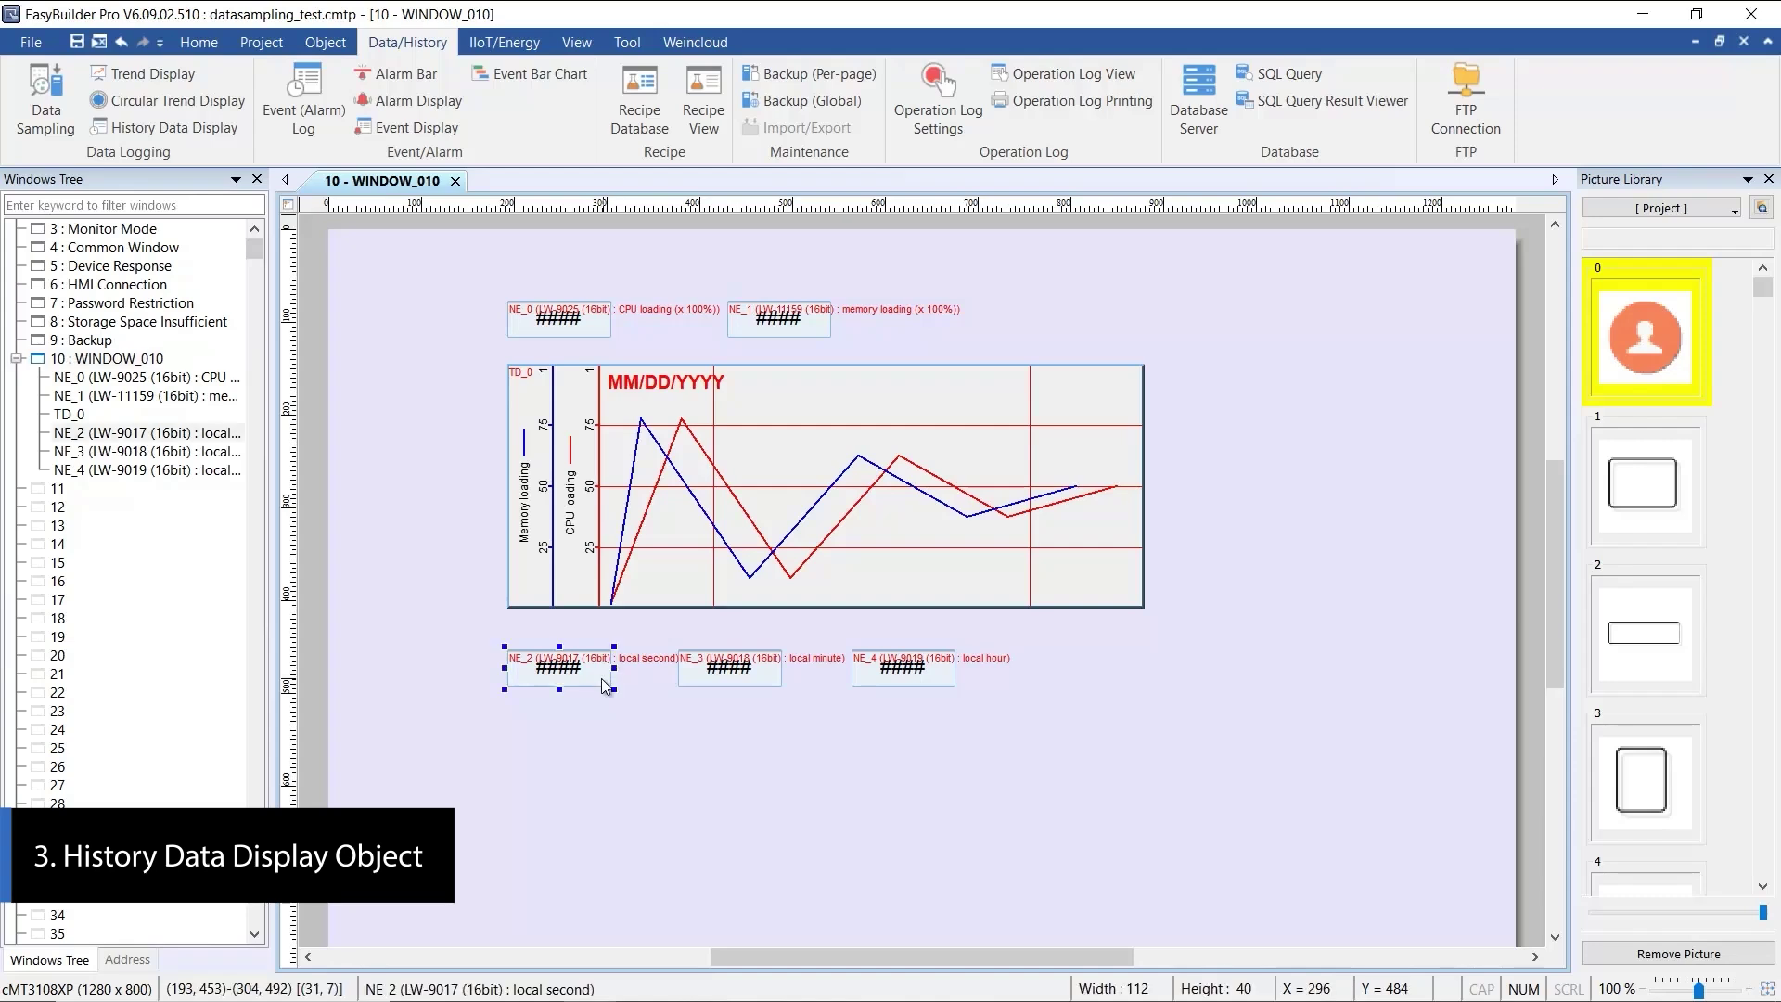
click(773, 678)
click(945, 673)
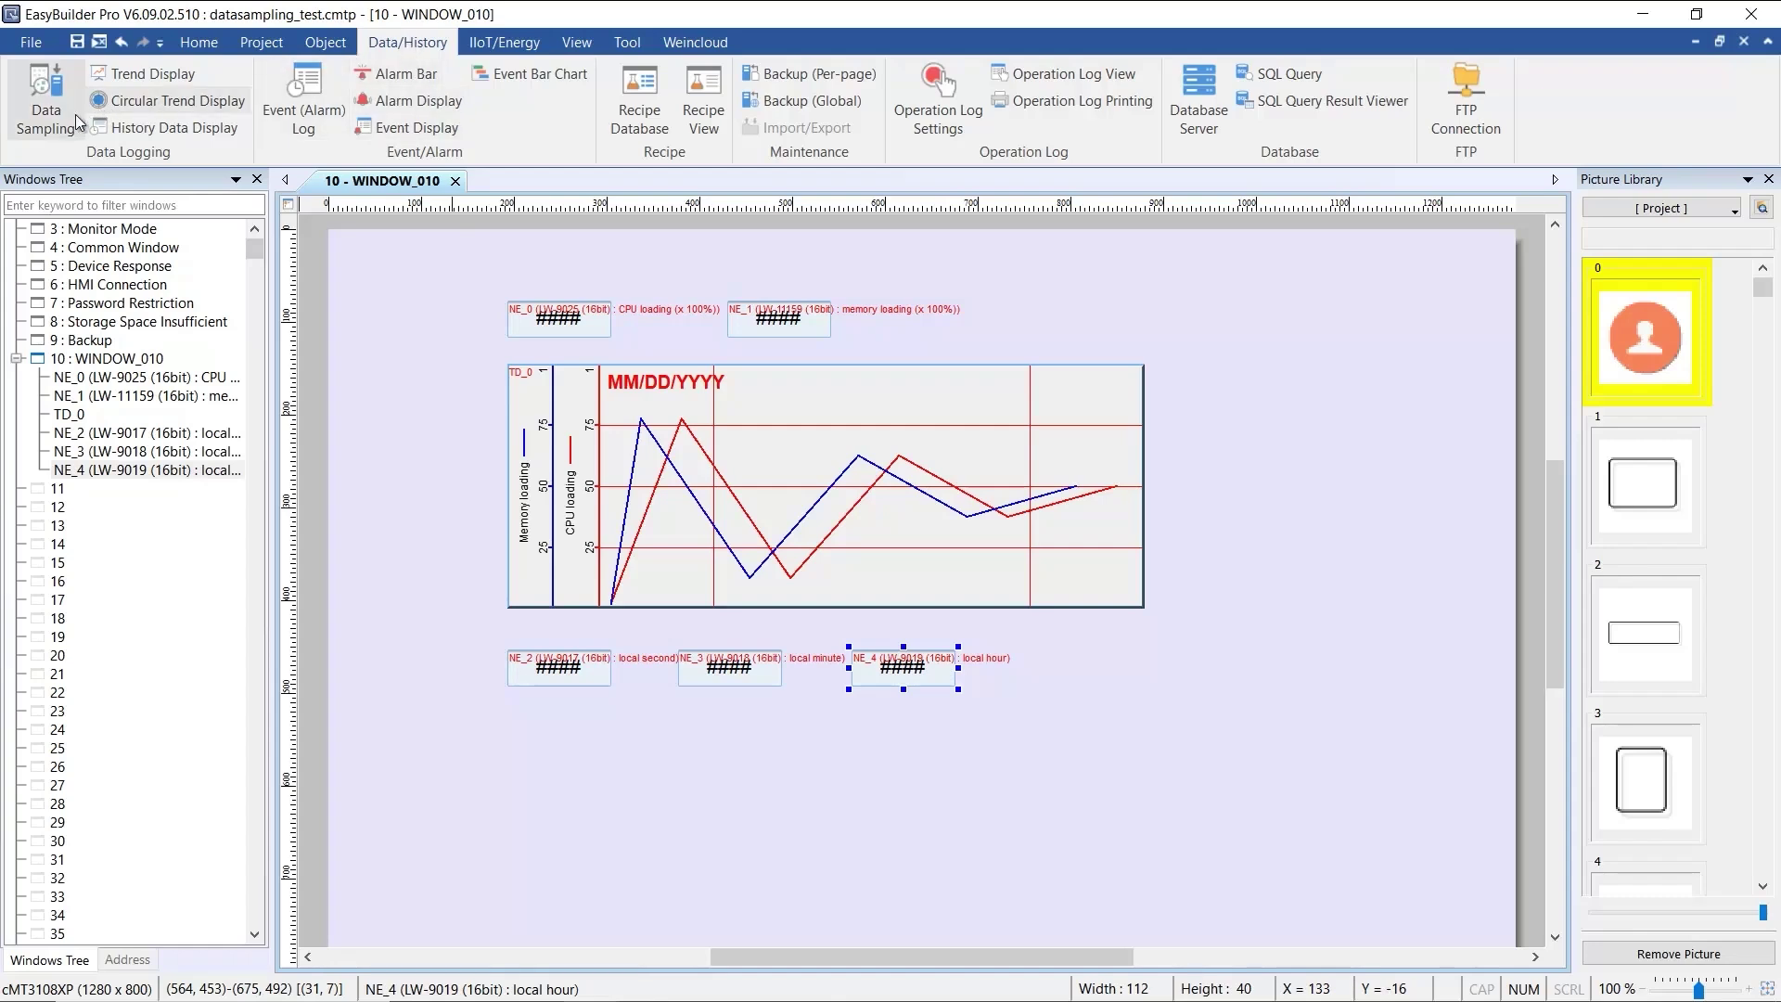
click(225, 140)
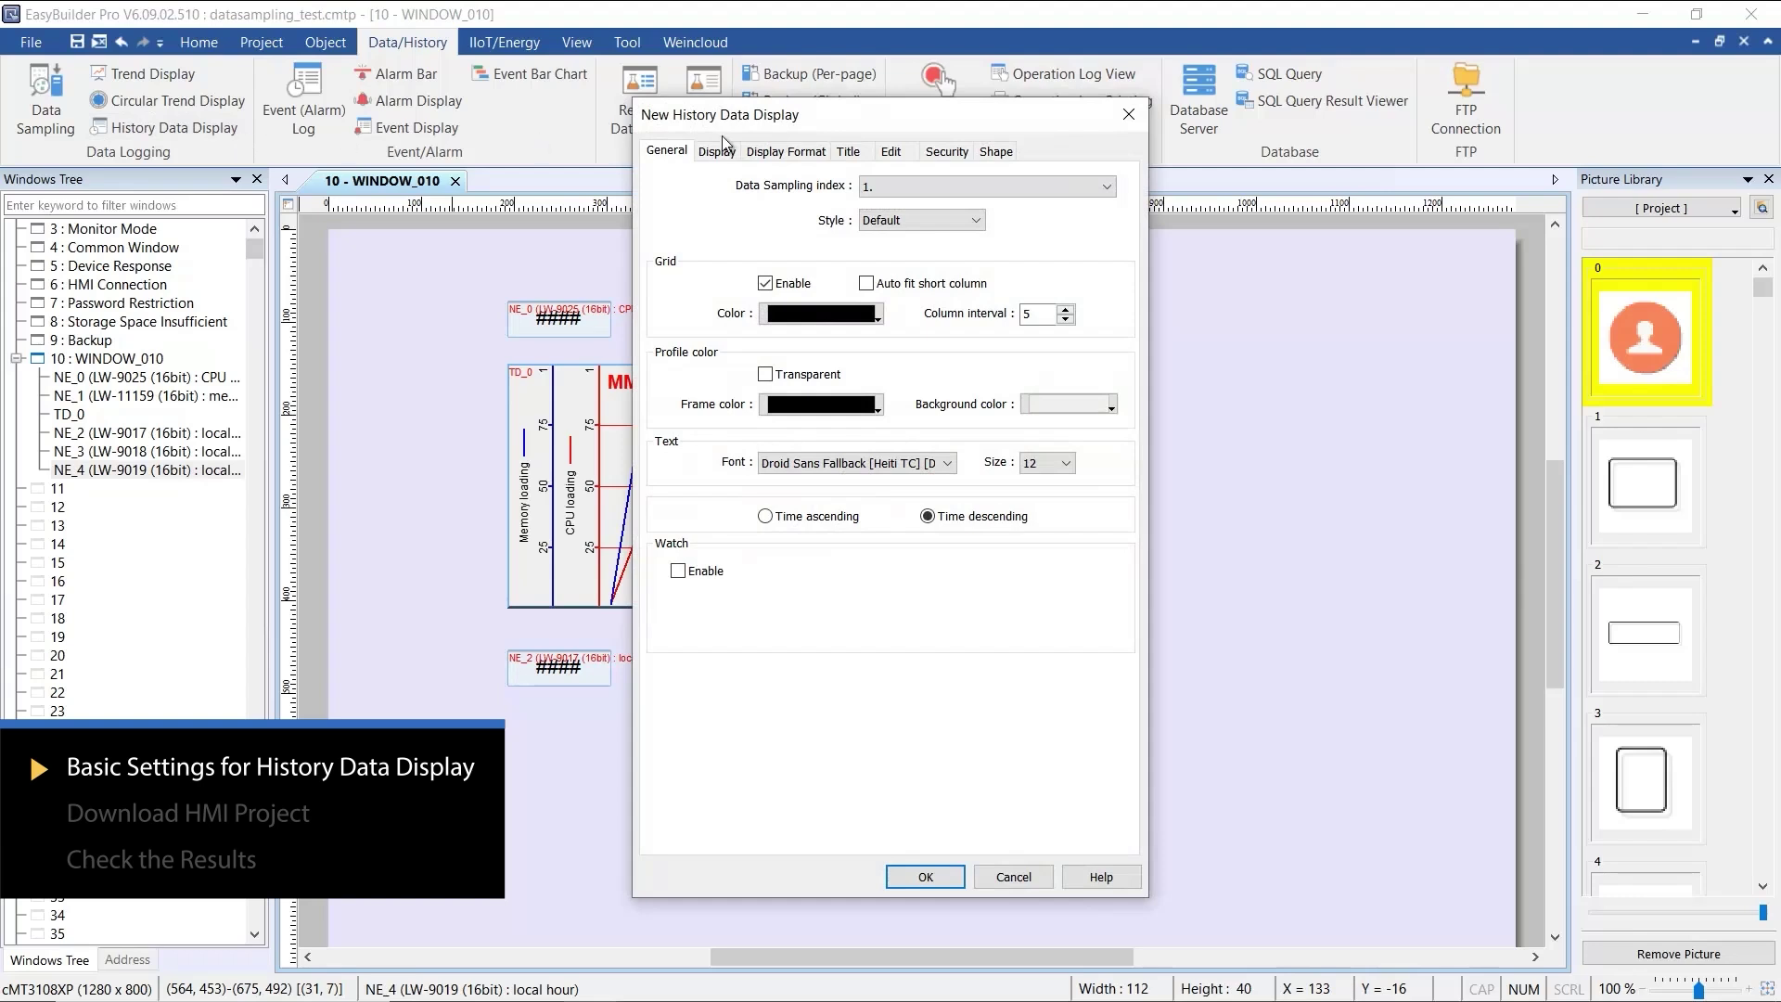
Step: Show channels 3, 4 and 5 in the history table and hide channel 1
click(789, 154)
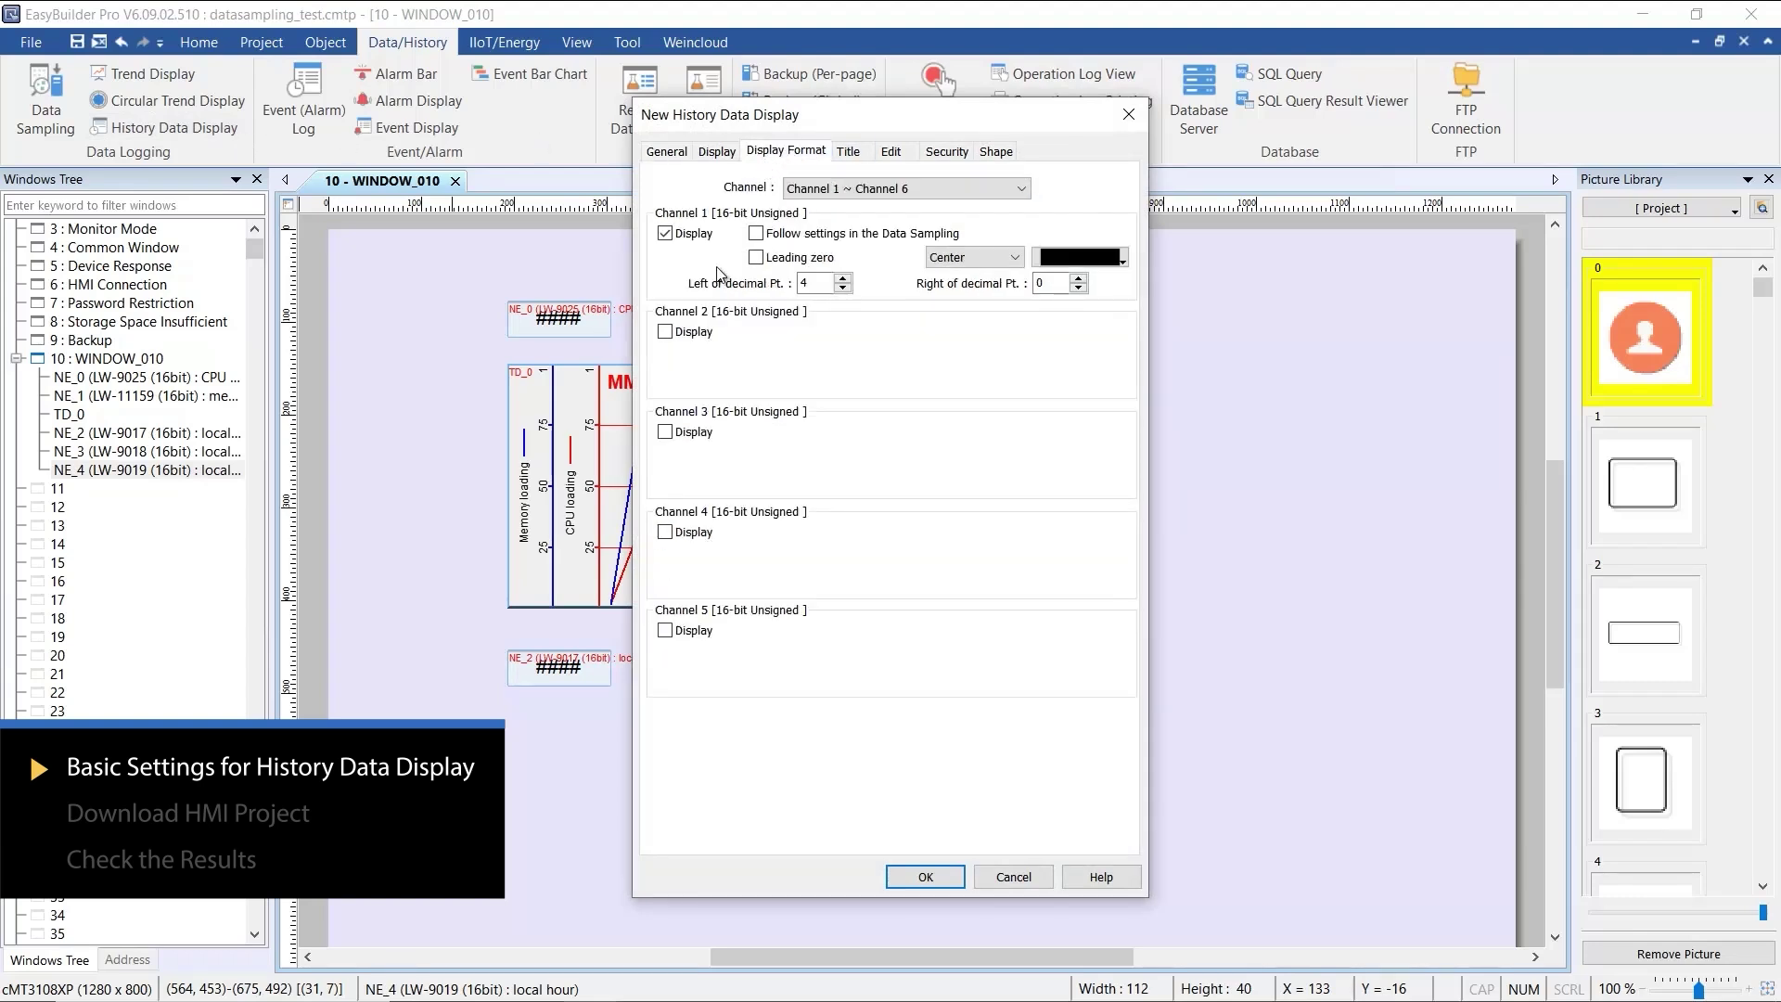
click(665, 432)
click(704, 533)
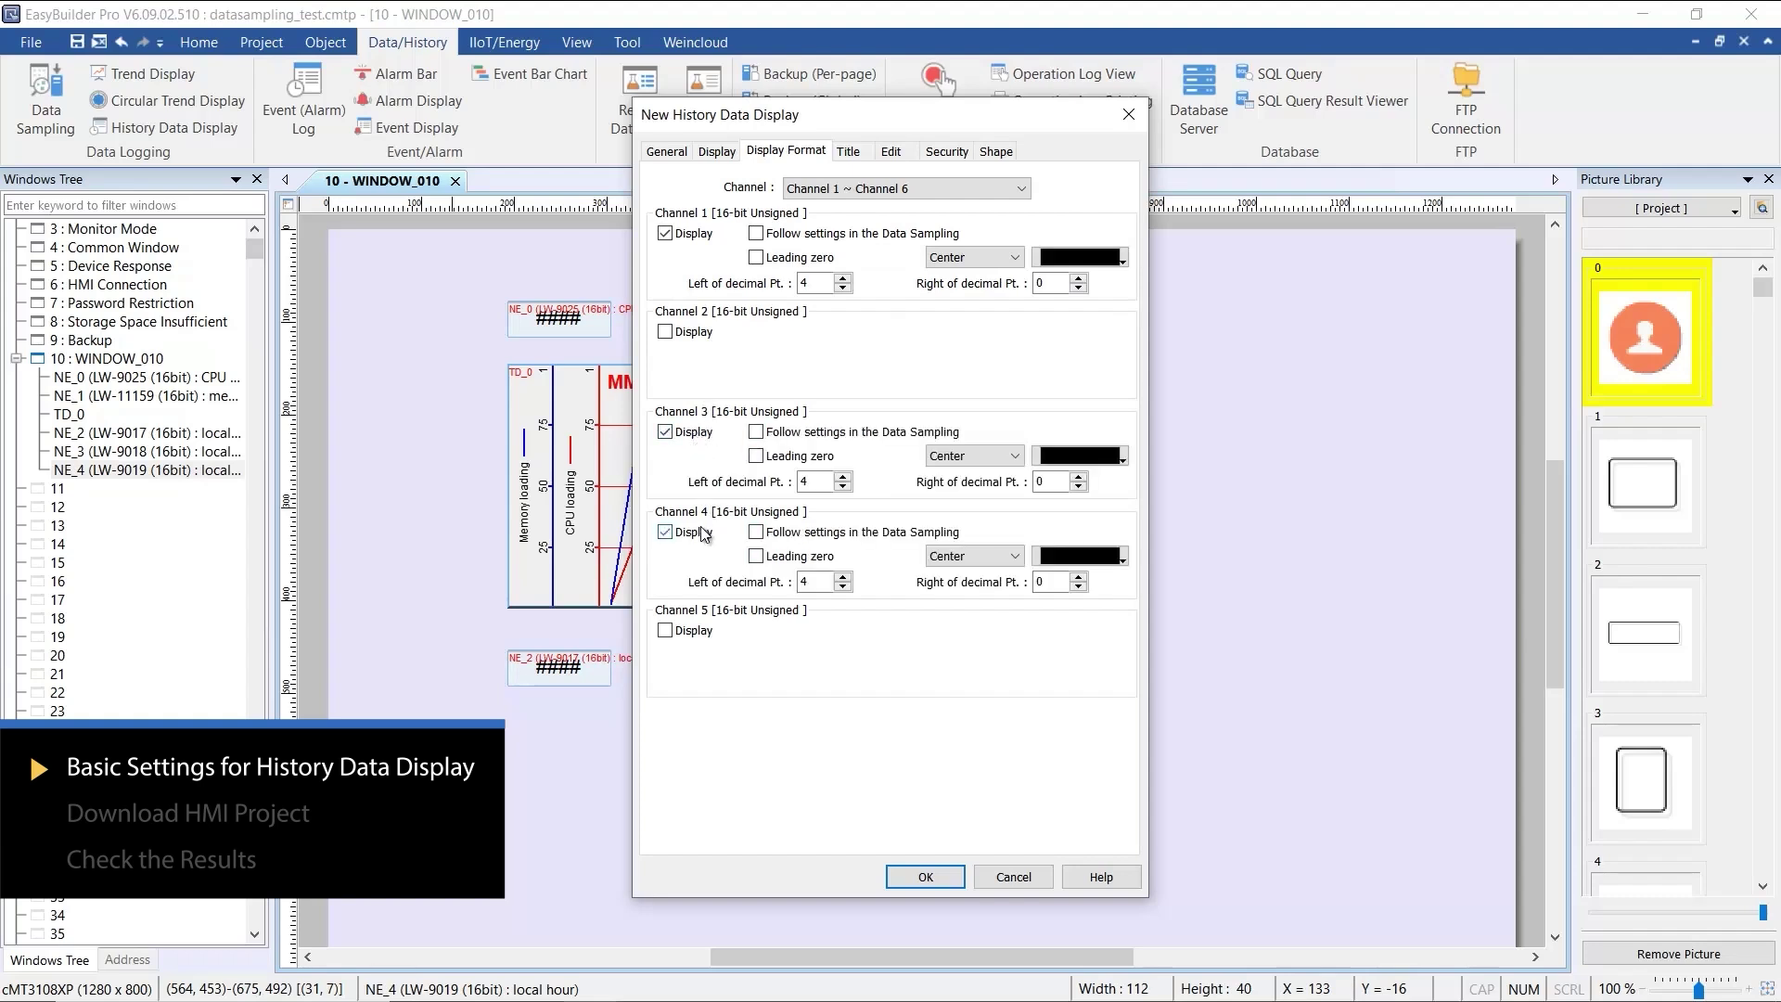
click(703, 641)
click(703, 235)
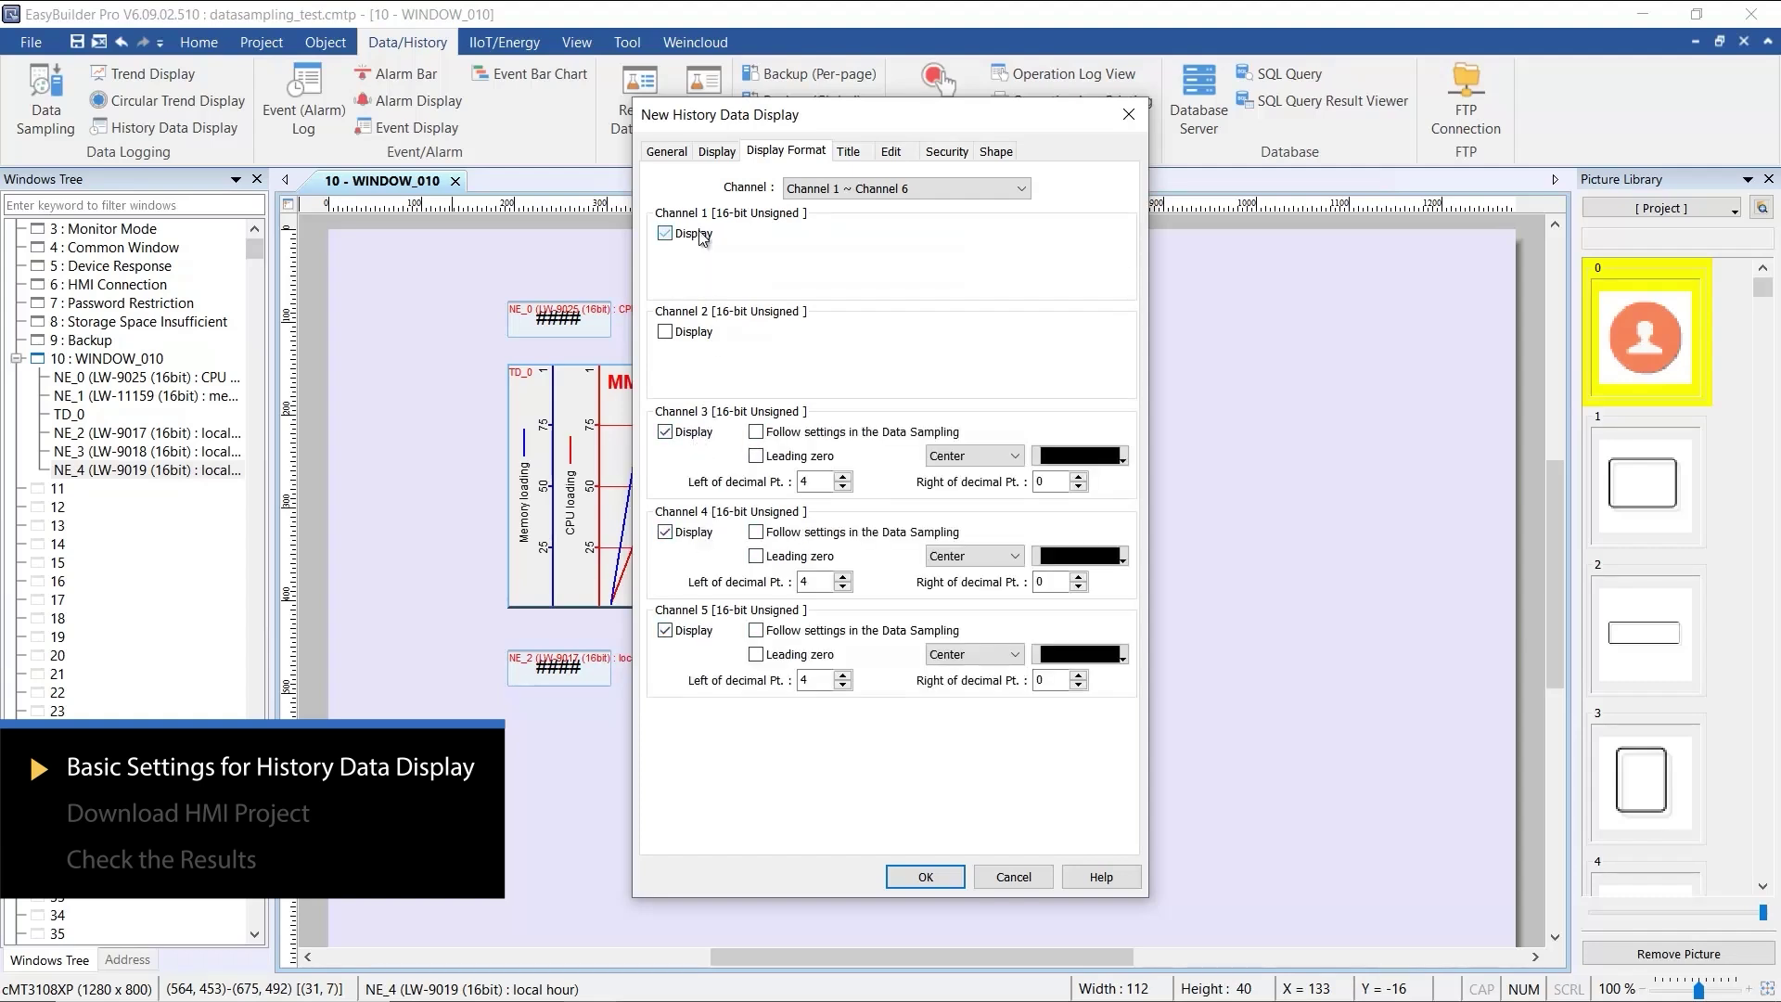
Step: Enable column headers, naming Channel 3 'second' and Channel 4 'minute'
click(849, 152)
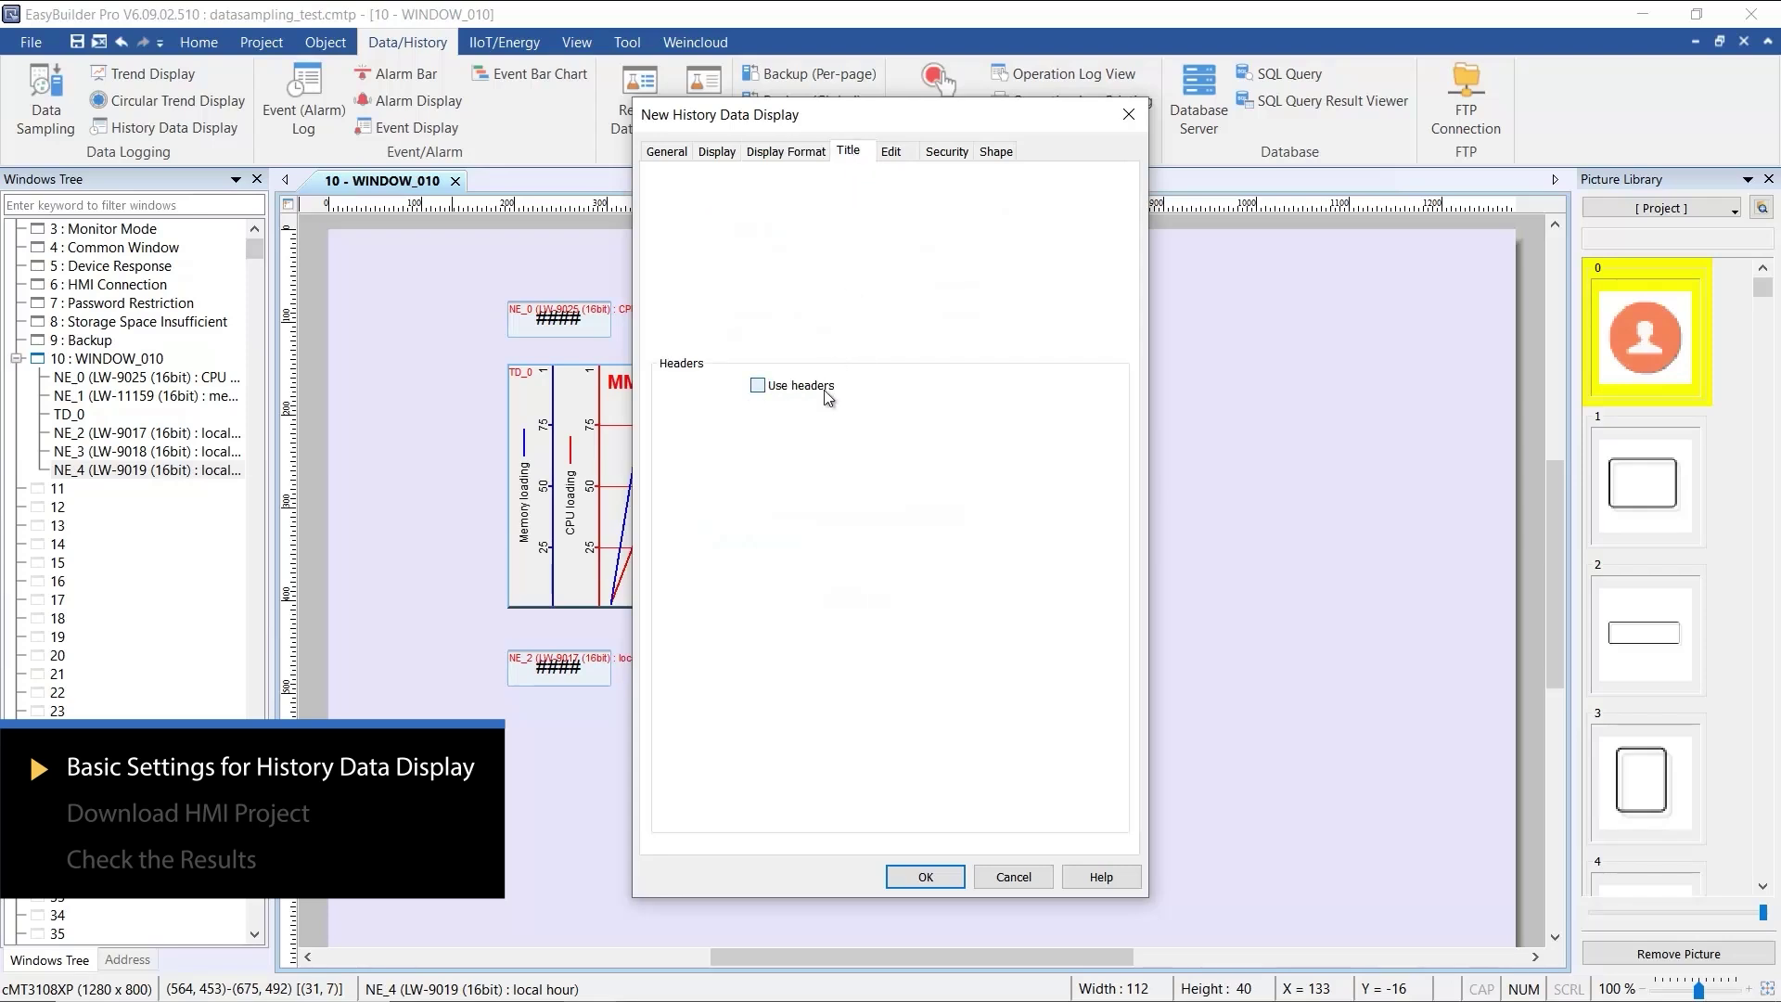
click(828, 390)
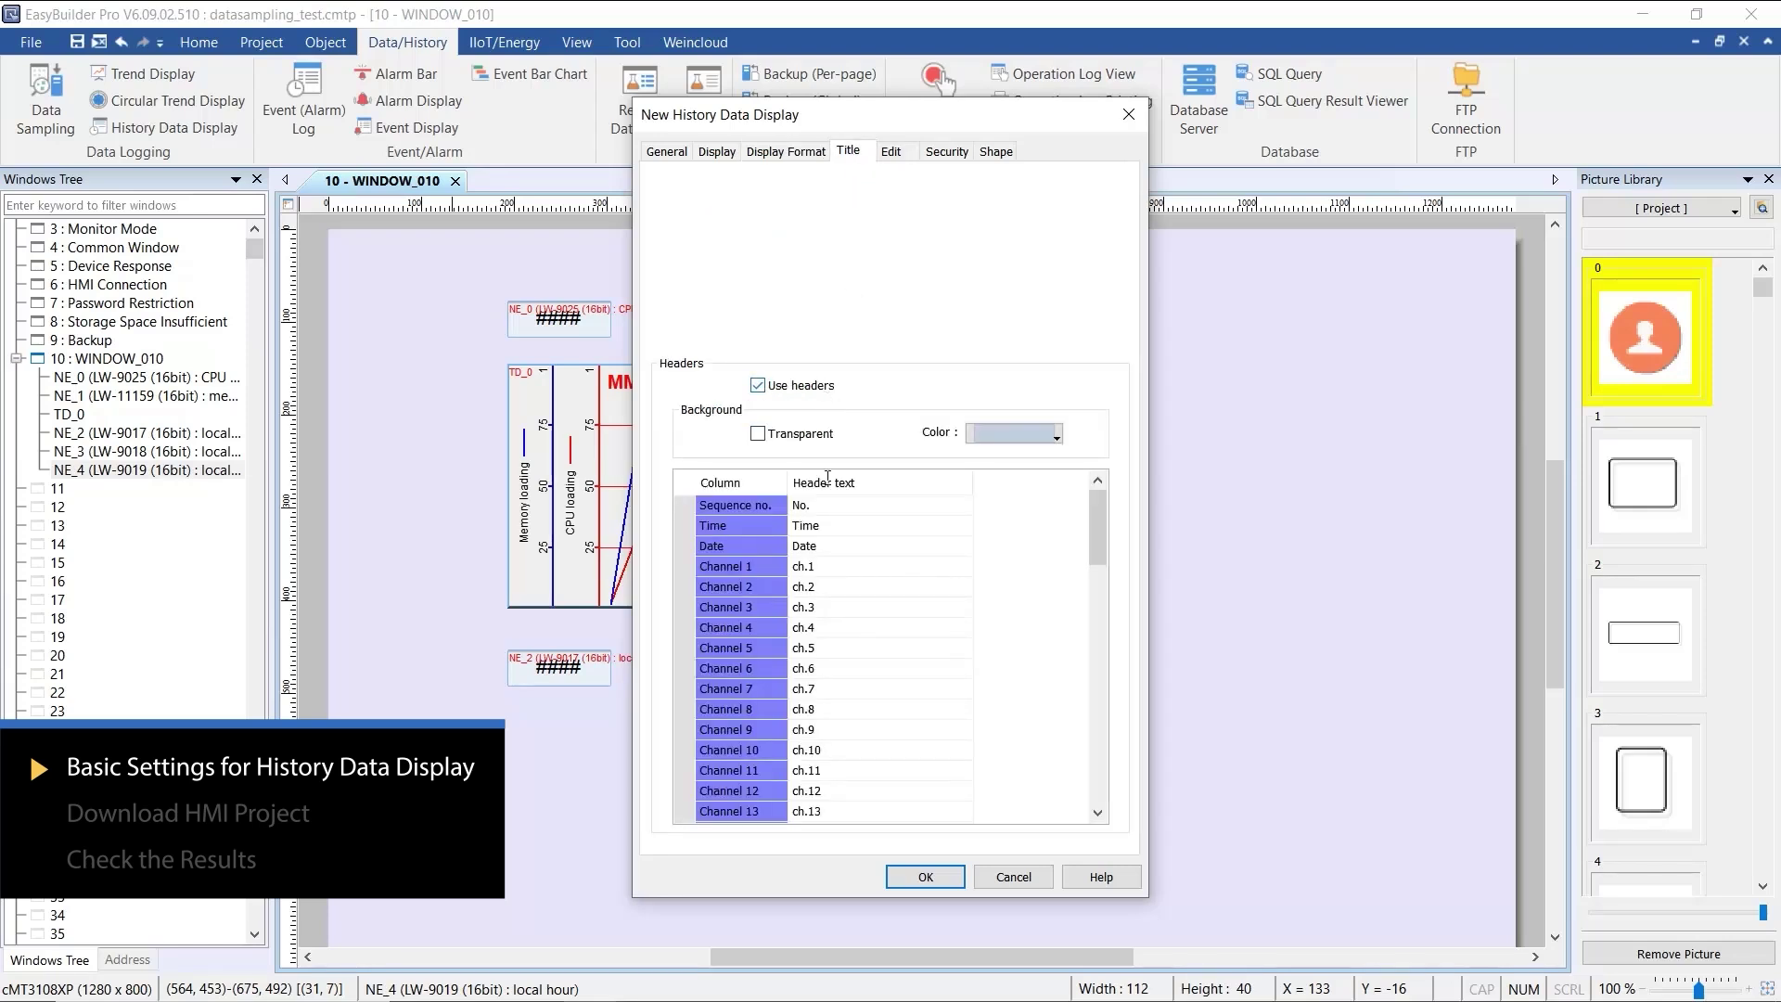
click(840, 610)
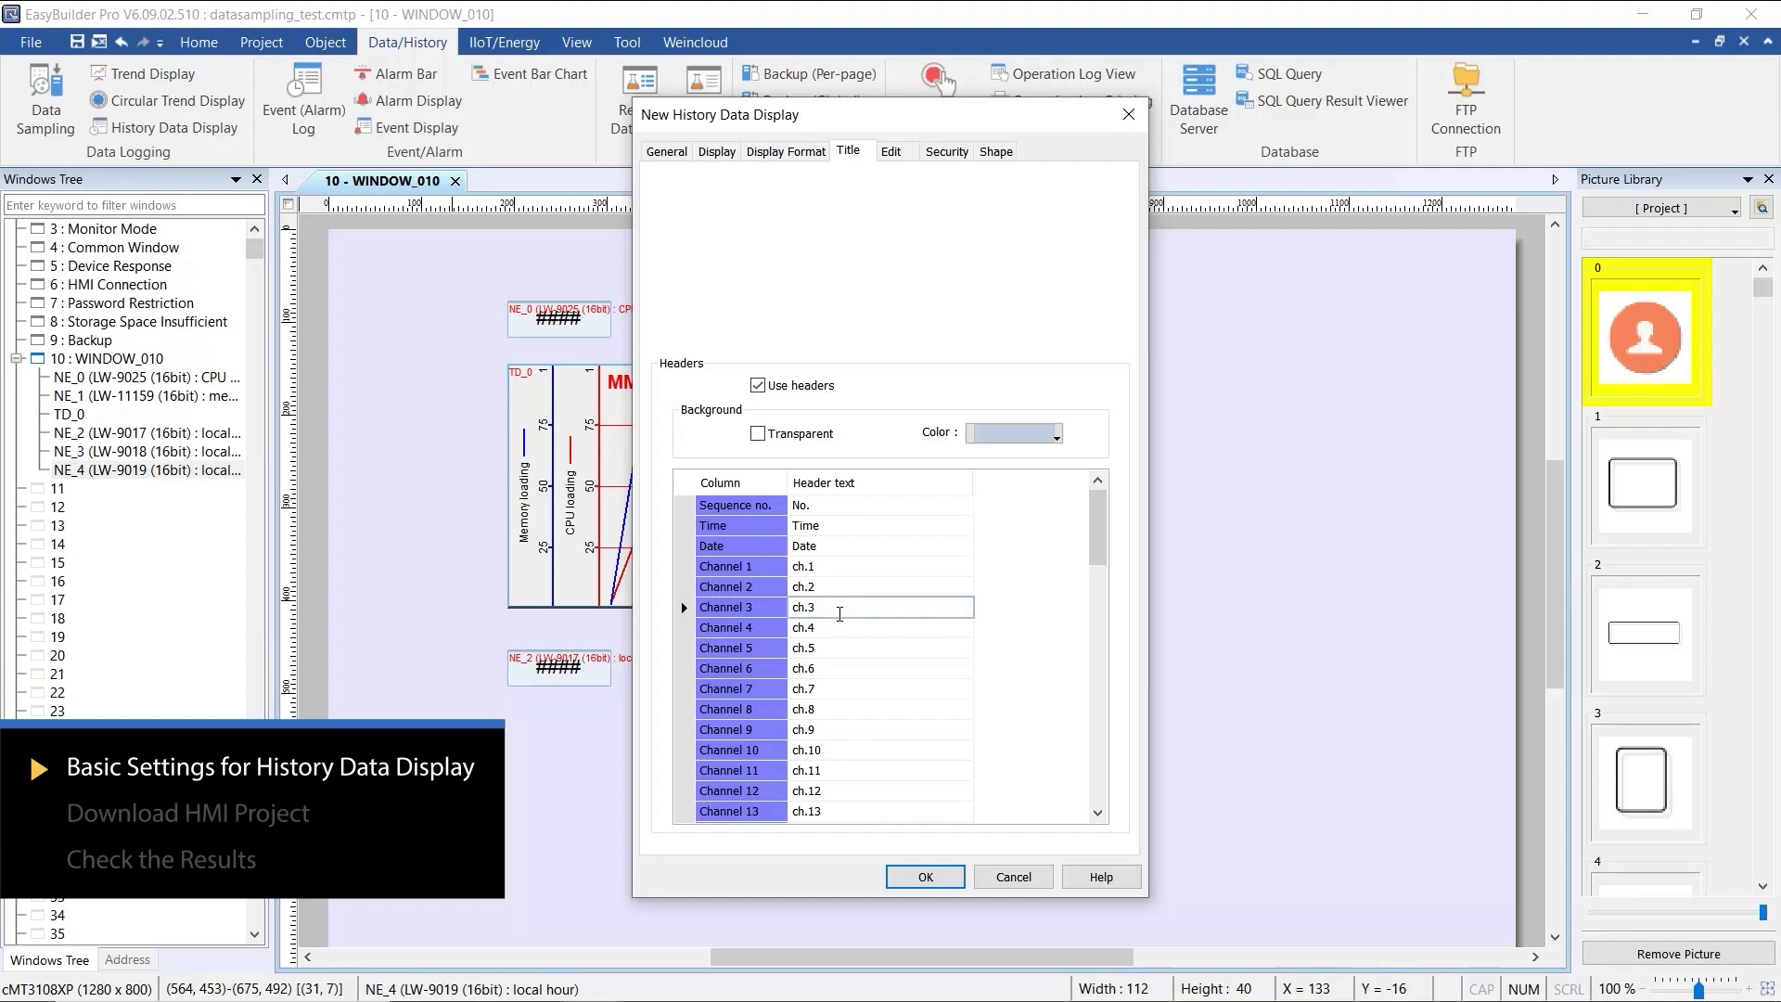
text(second)
click(851, 630)
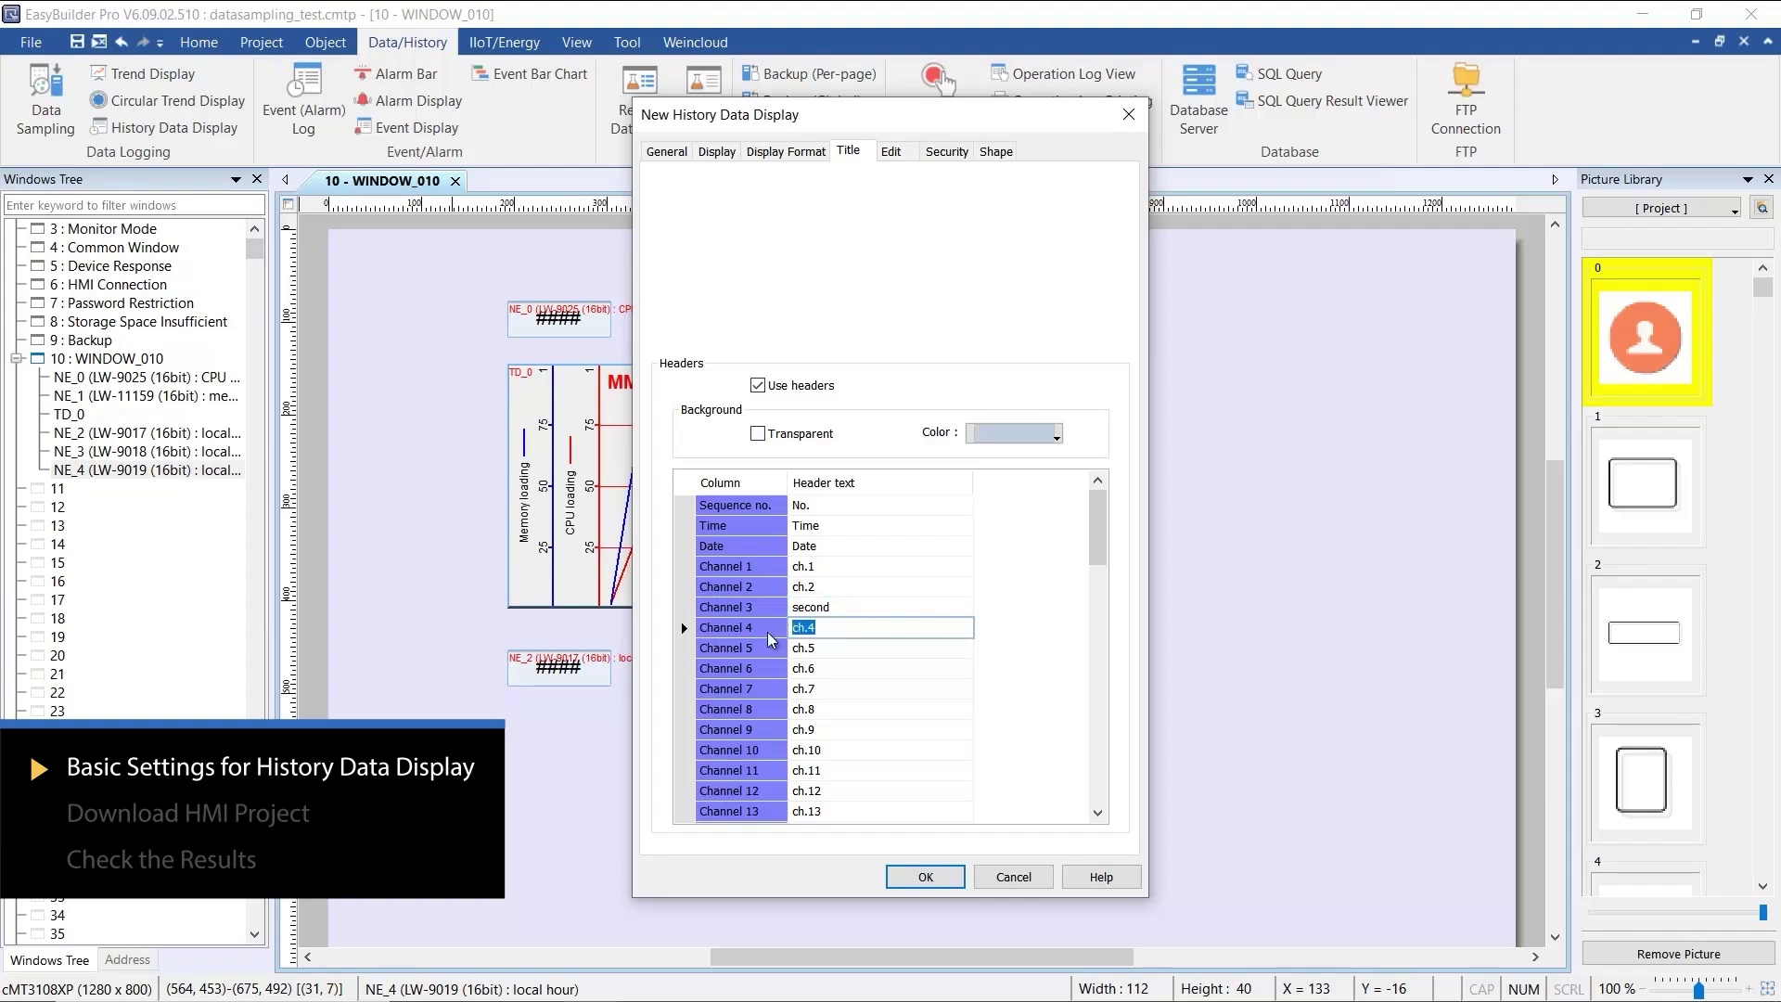
text(minute)
click(852, 646)
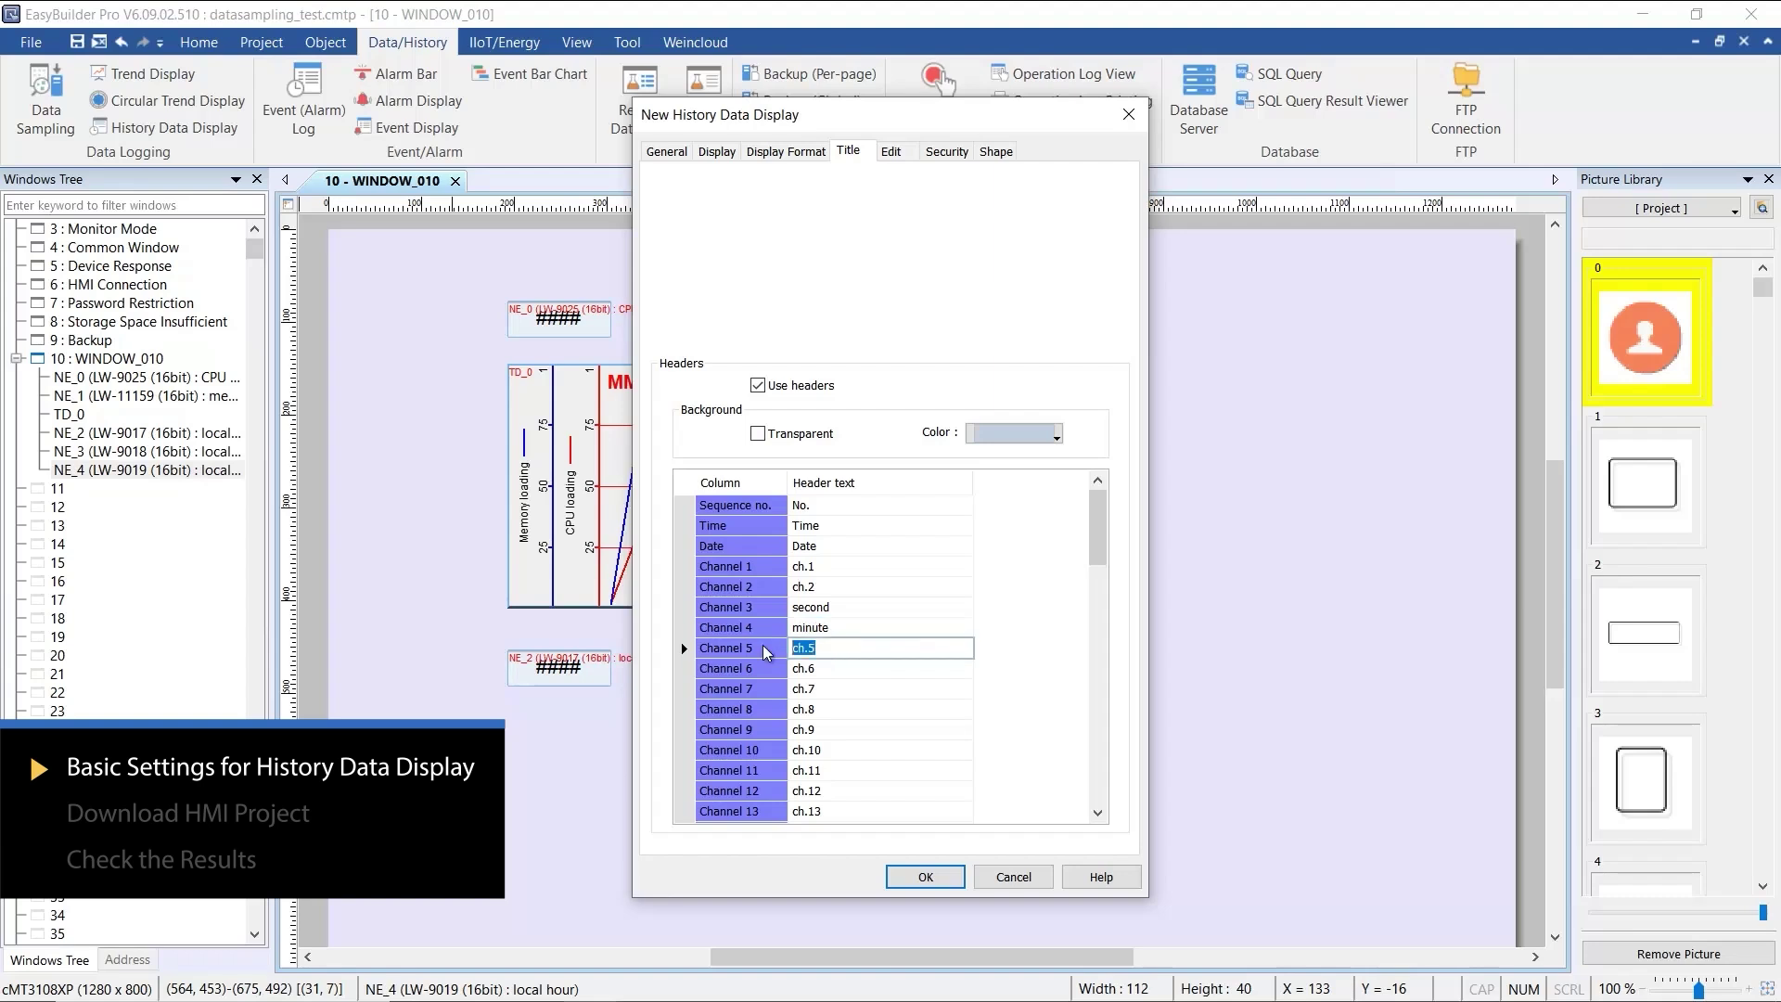
Step: Place the history table below the readouts and widen it to match the trend
click(925, 877)
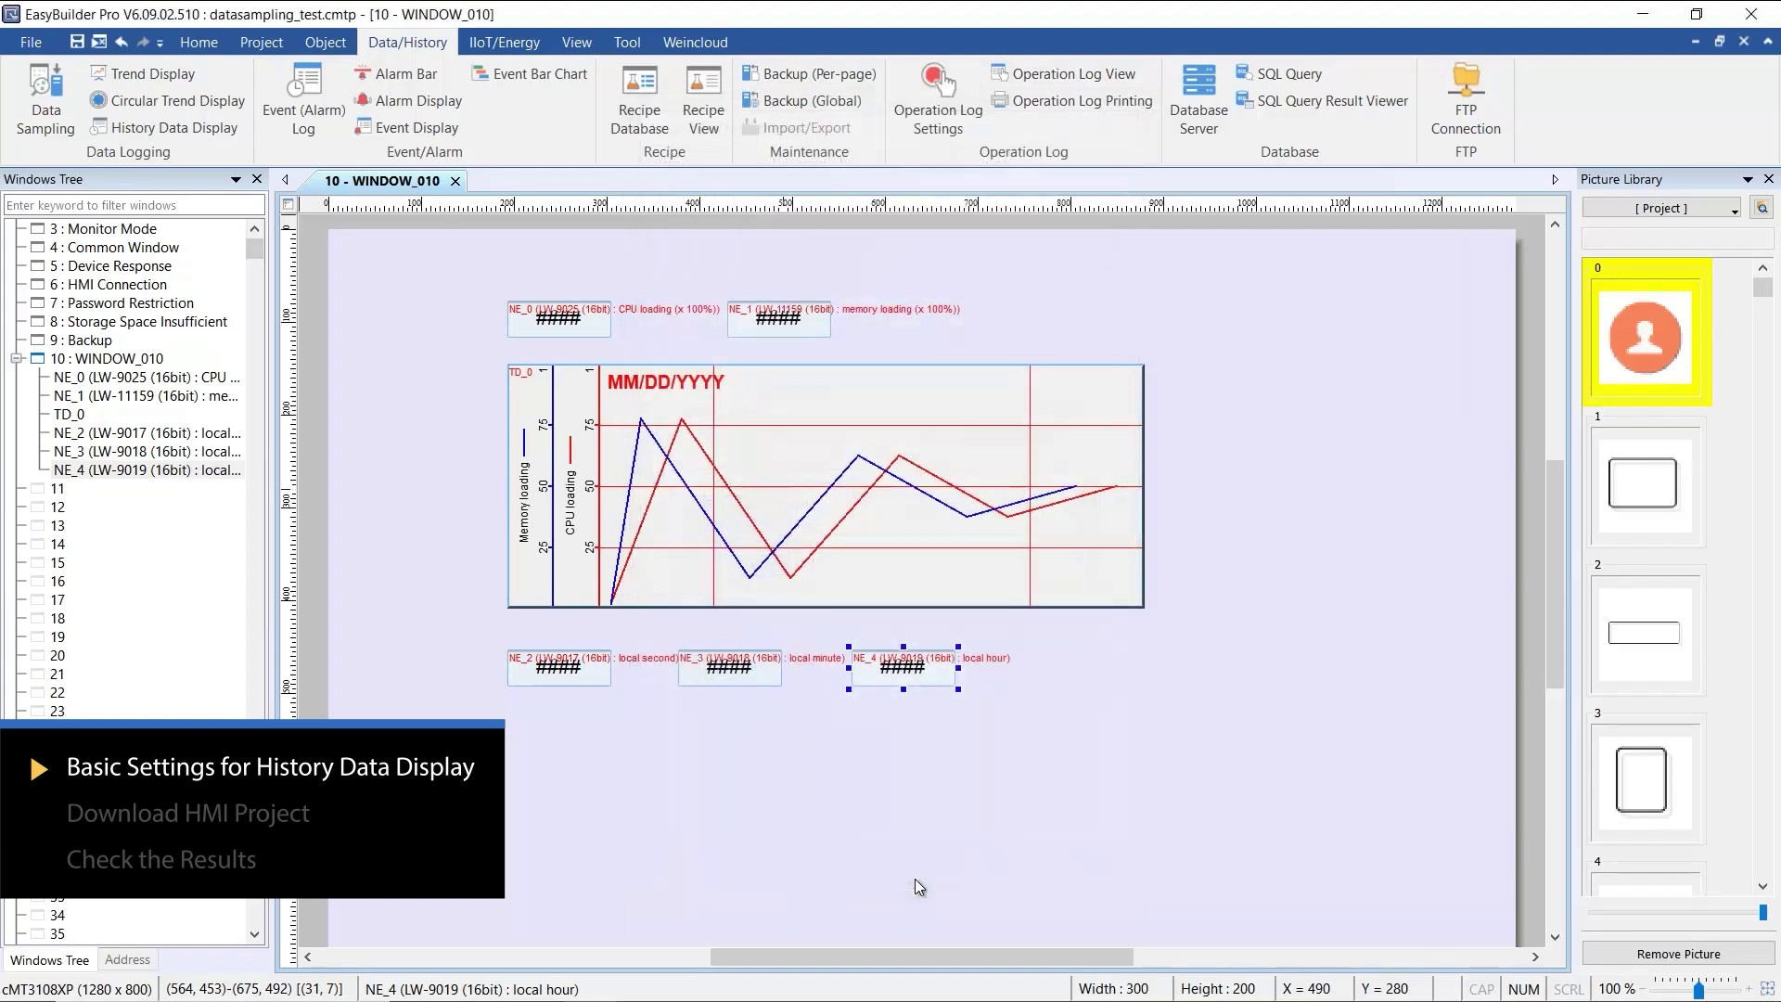
click(508, 720)
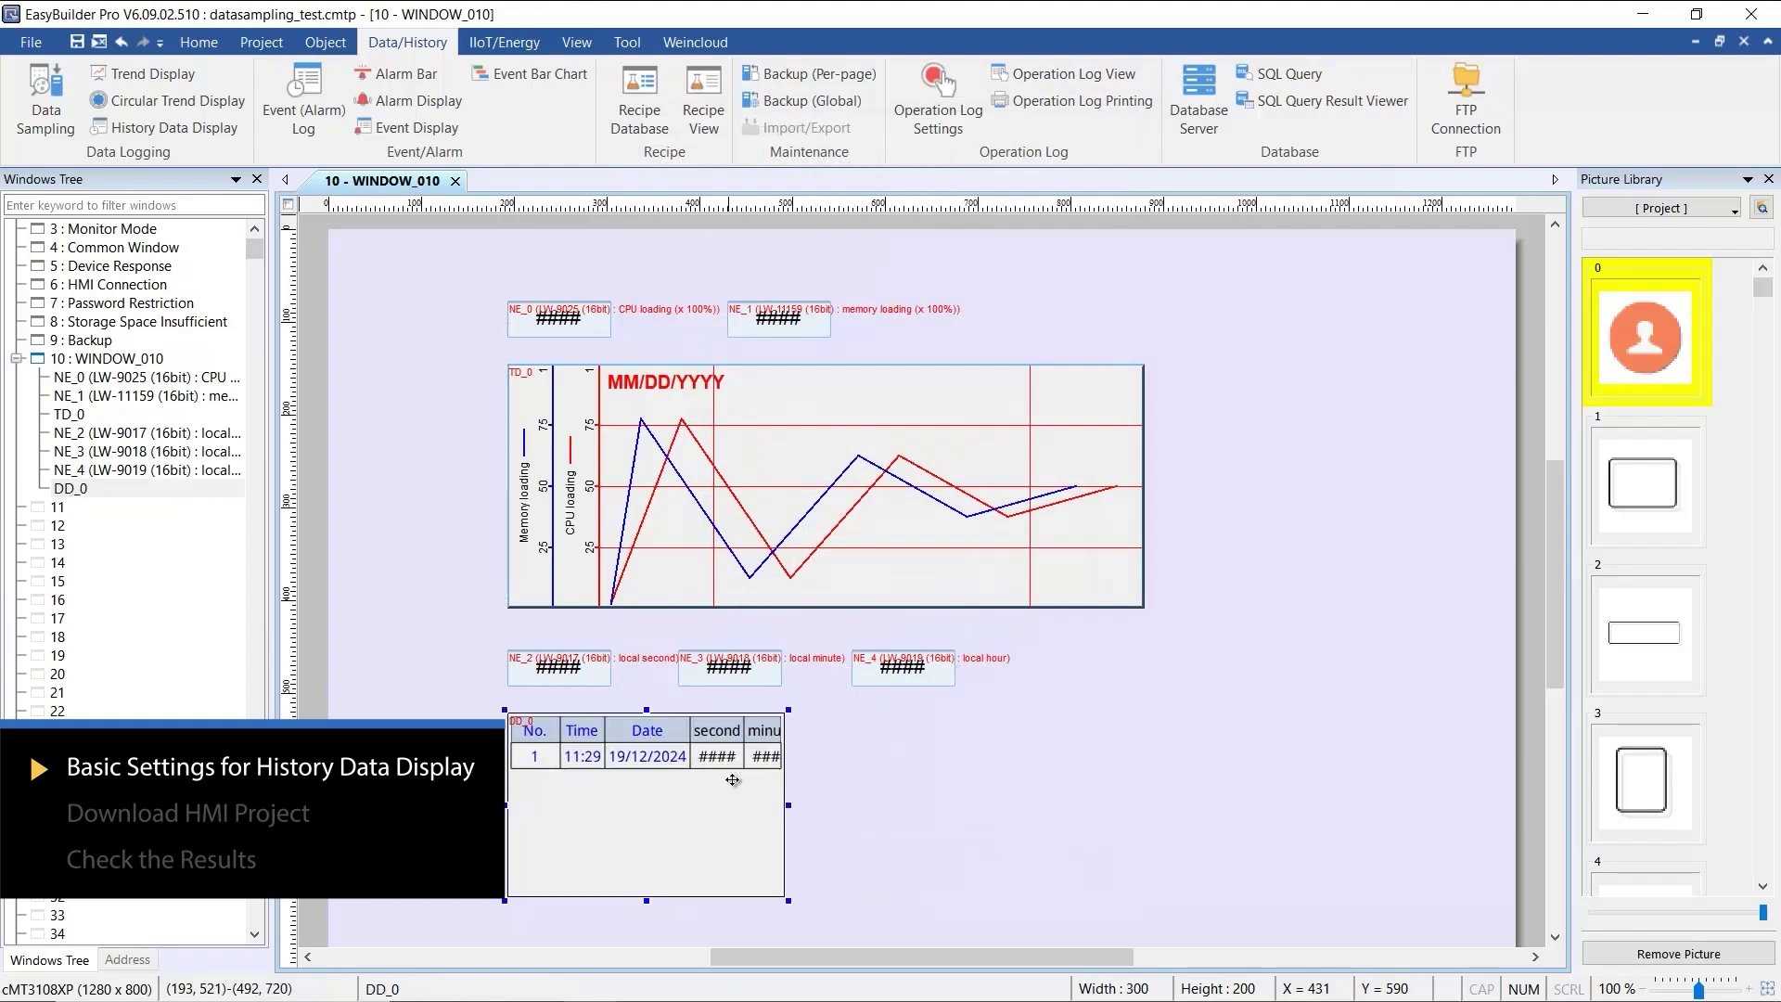
drag(787, 805, 1140, 777)
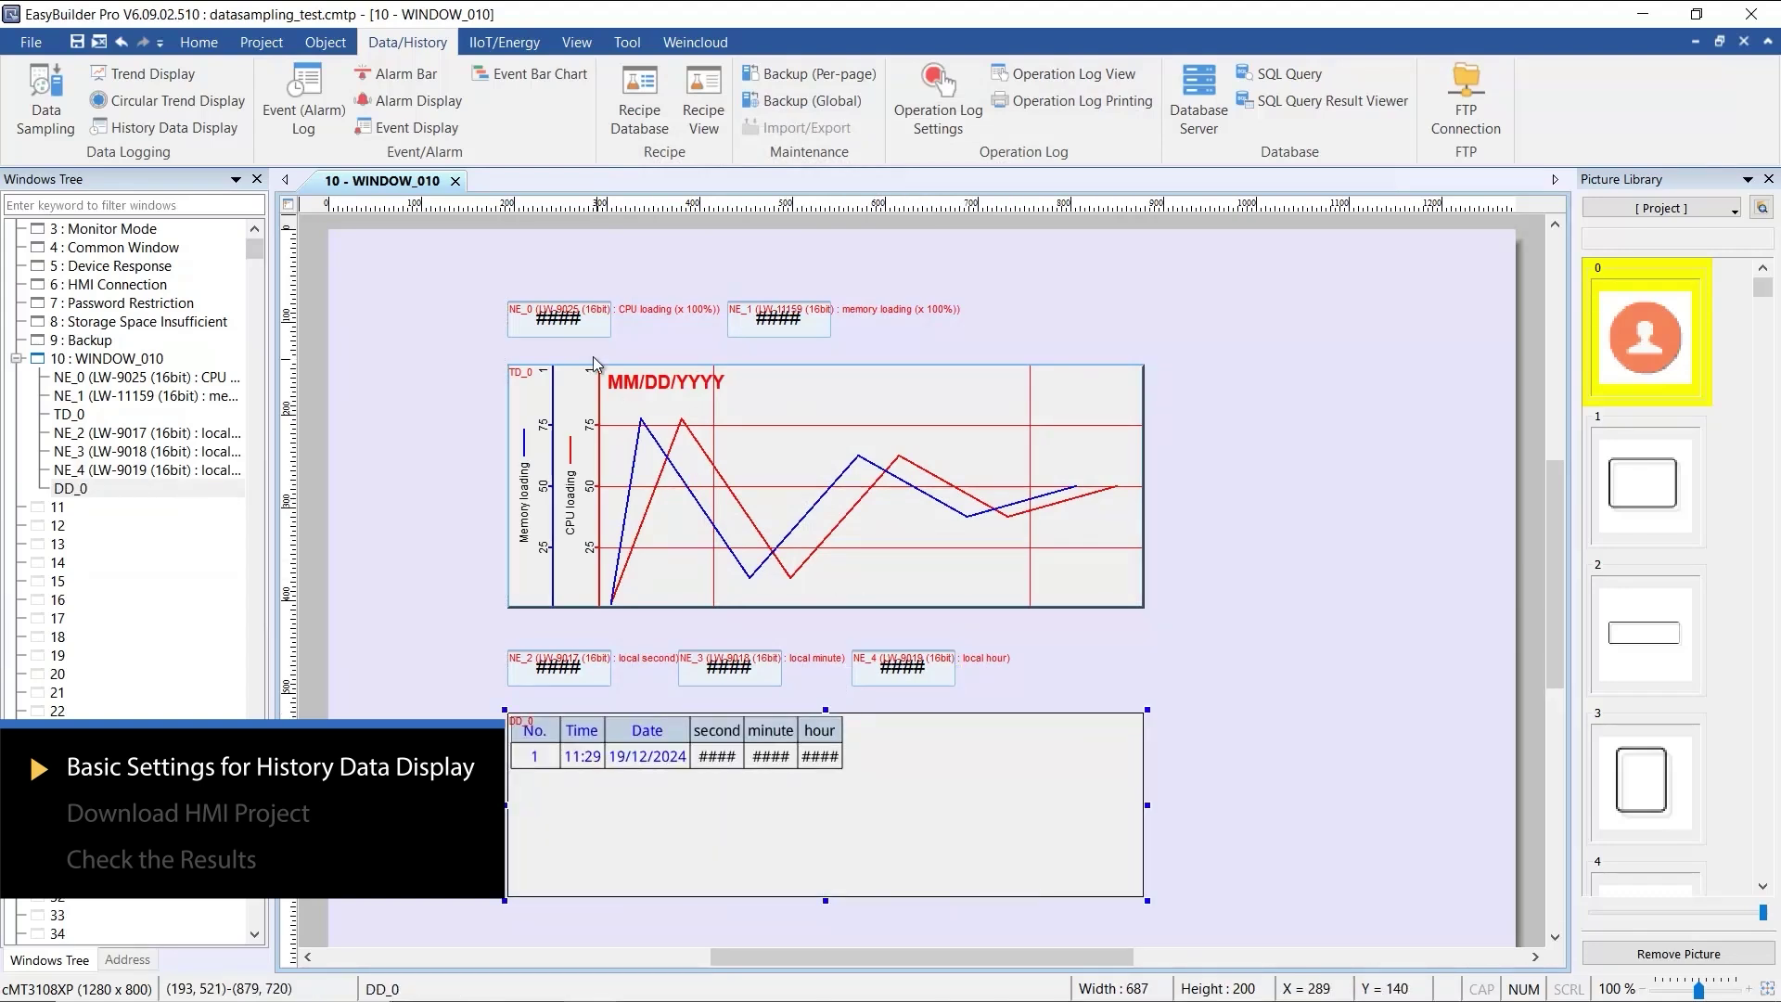
Step: Save the project and download it to the HMI
click(81, 46)
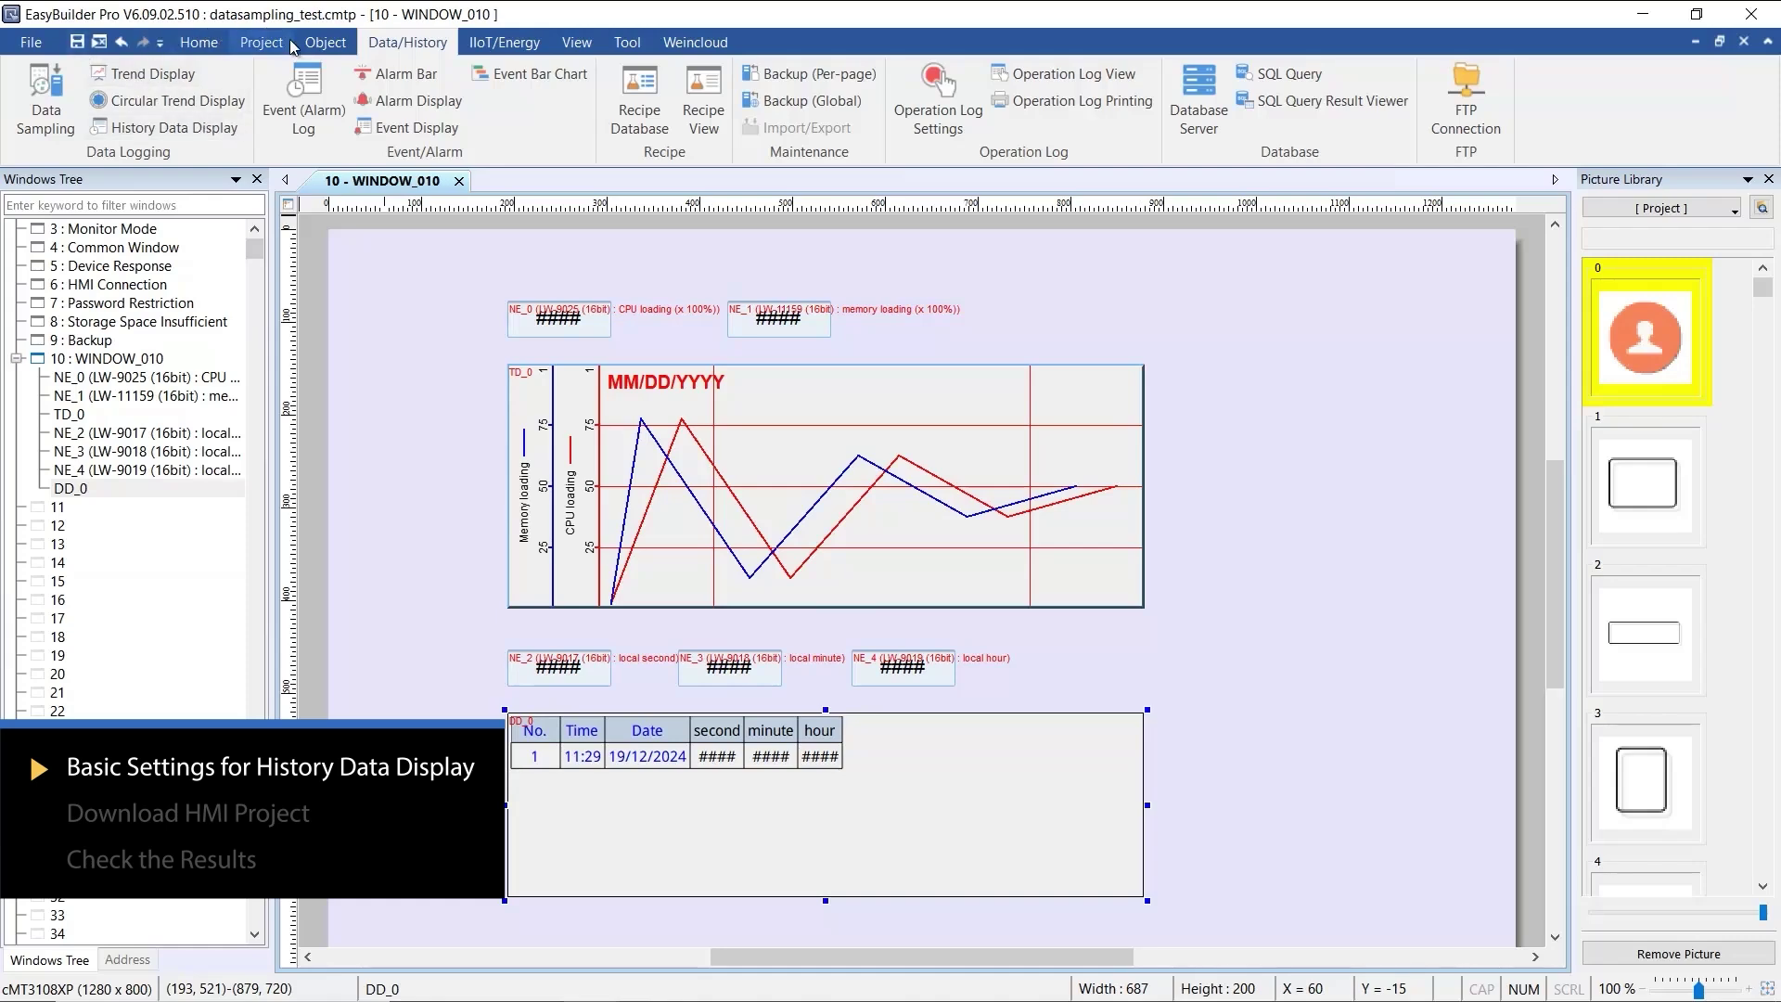
click(260, 41)
click(431, 109)
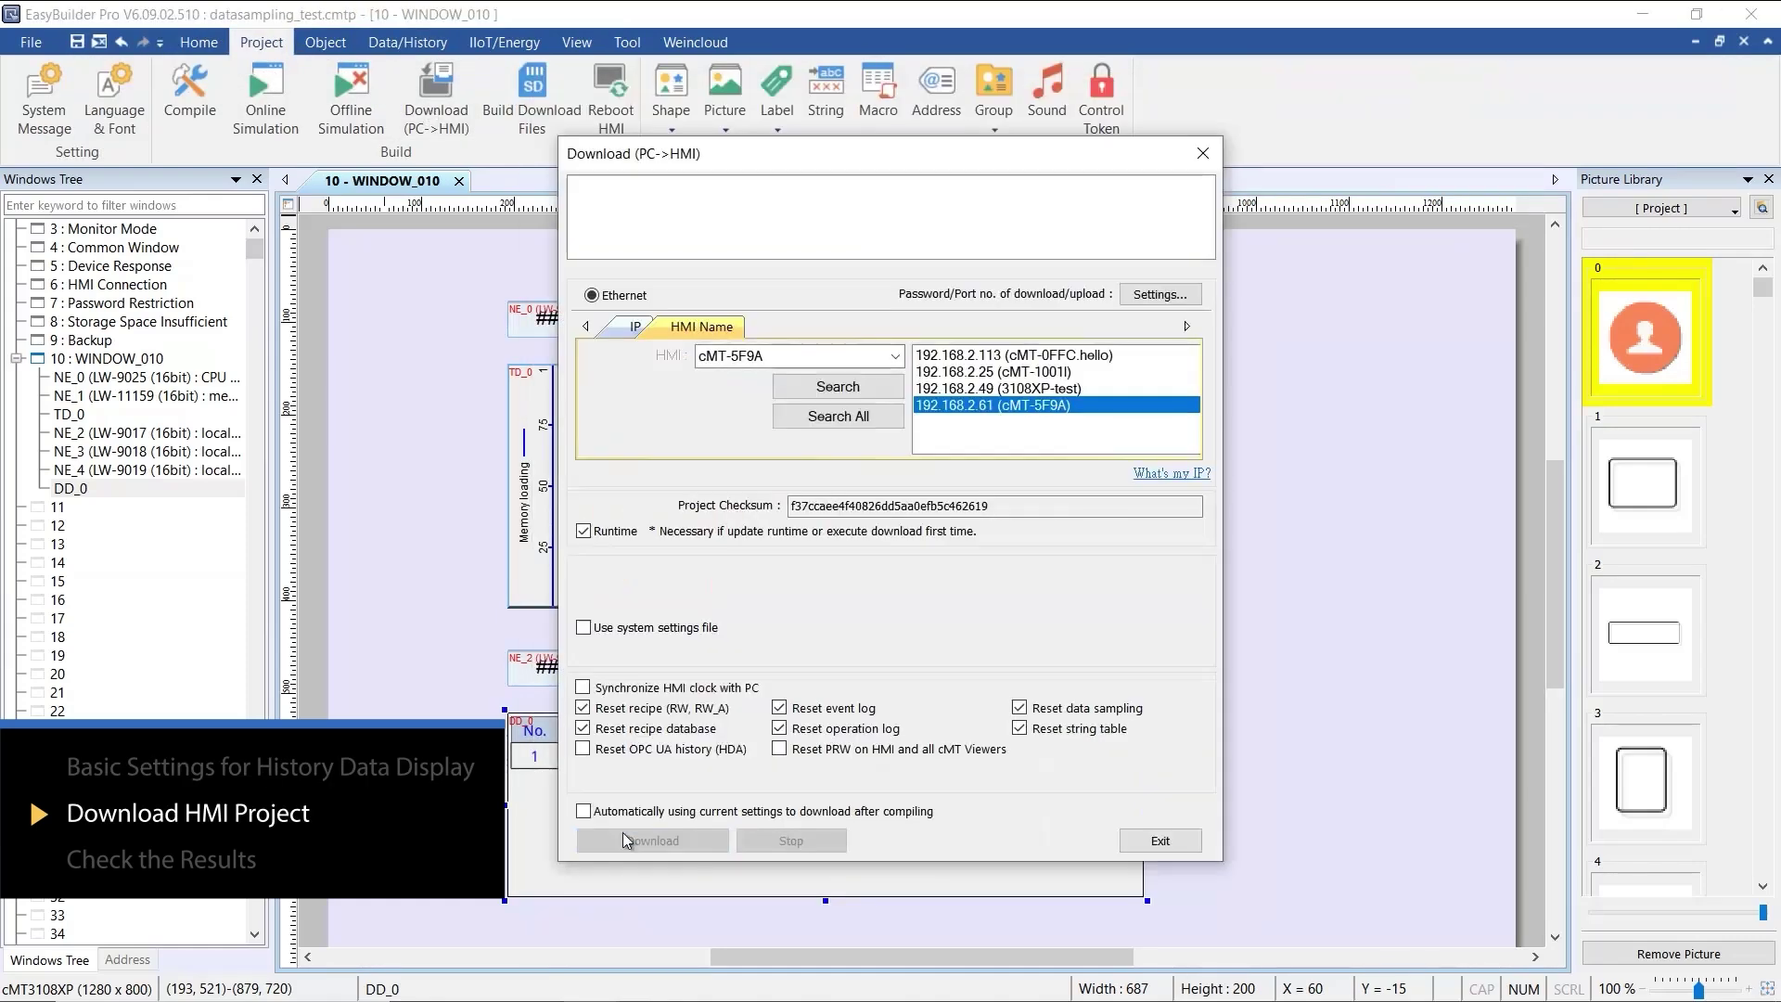
click(622, 839)
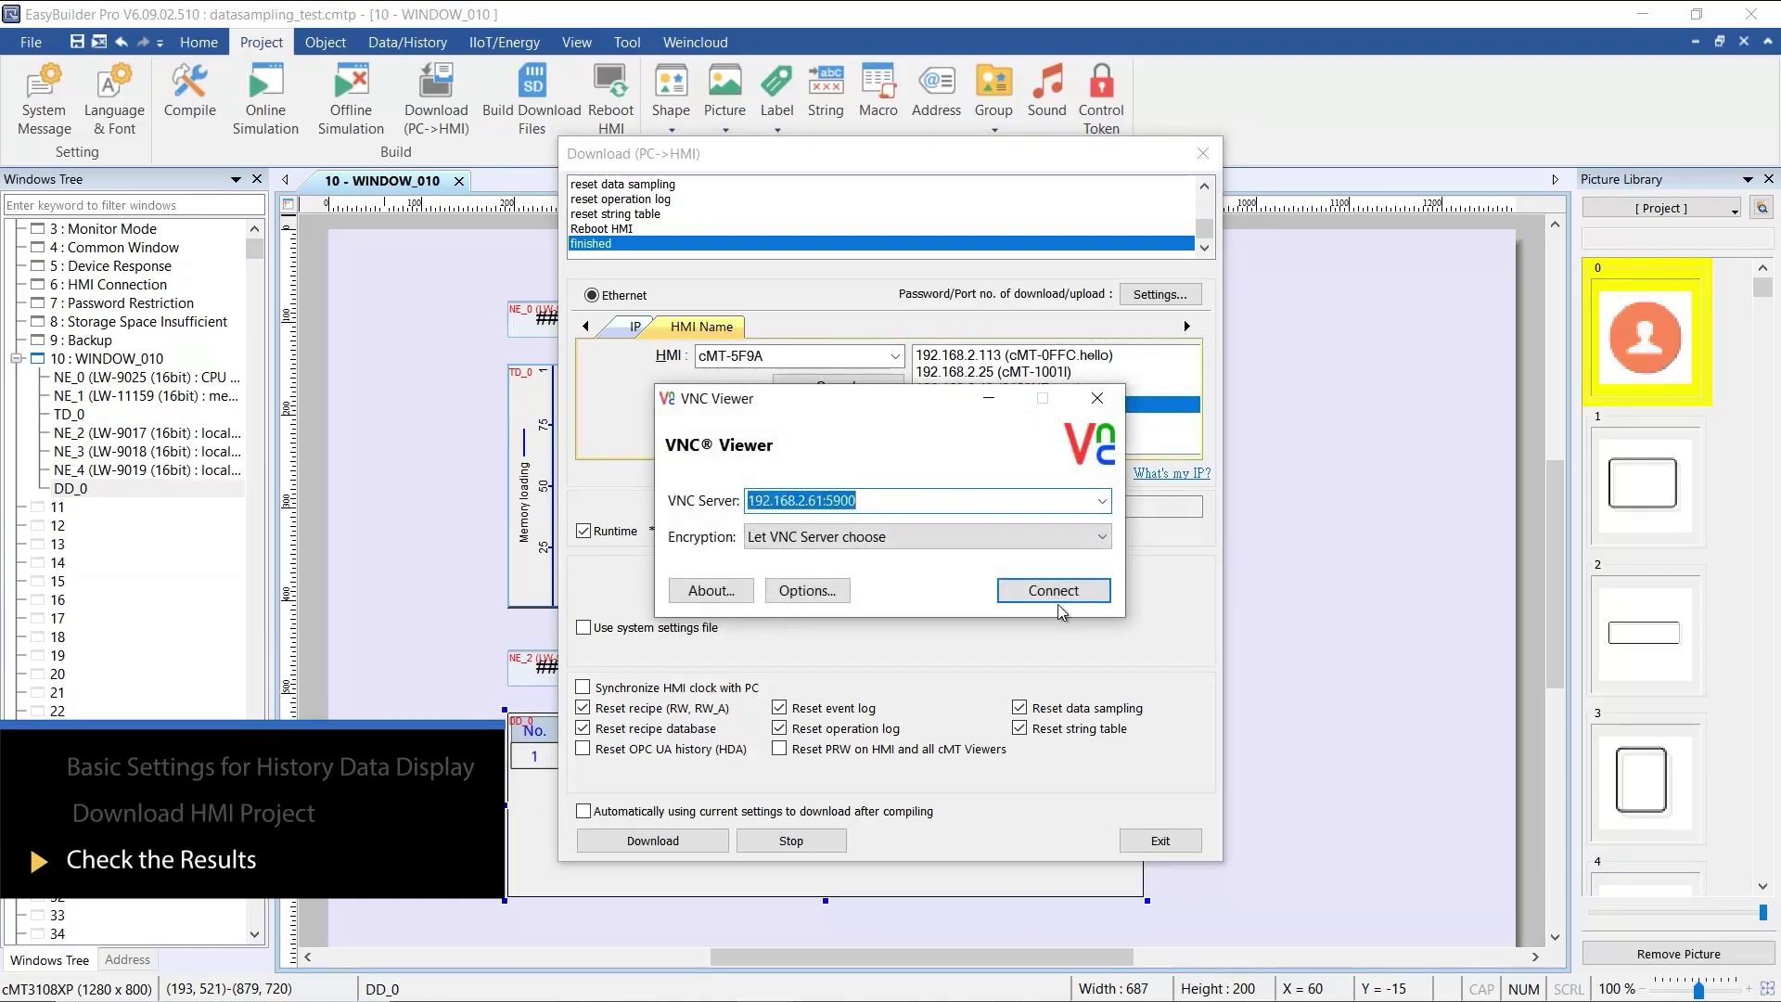
click(1053, 594)
Step: Accept the unencrypted-connection warning and authentication to view the running HMI
click(976, 632)
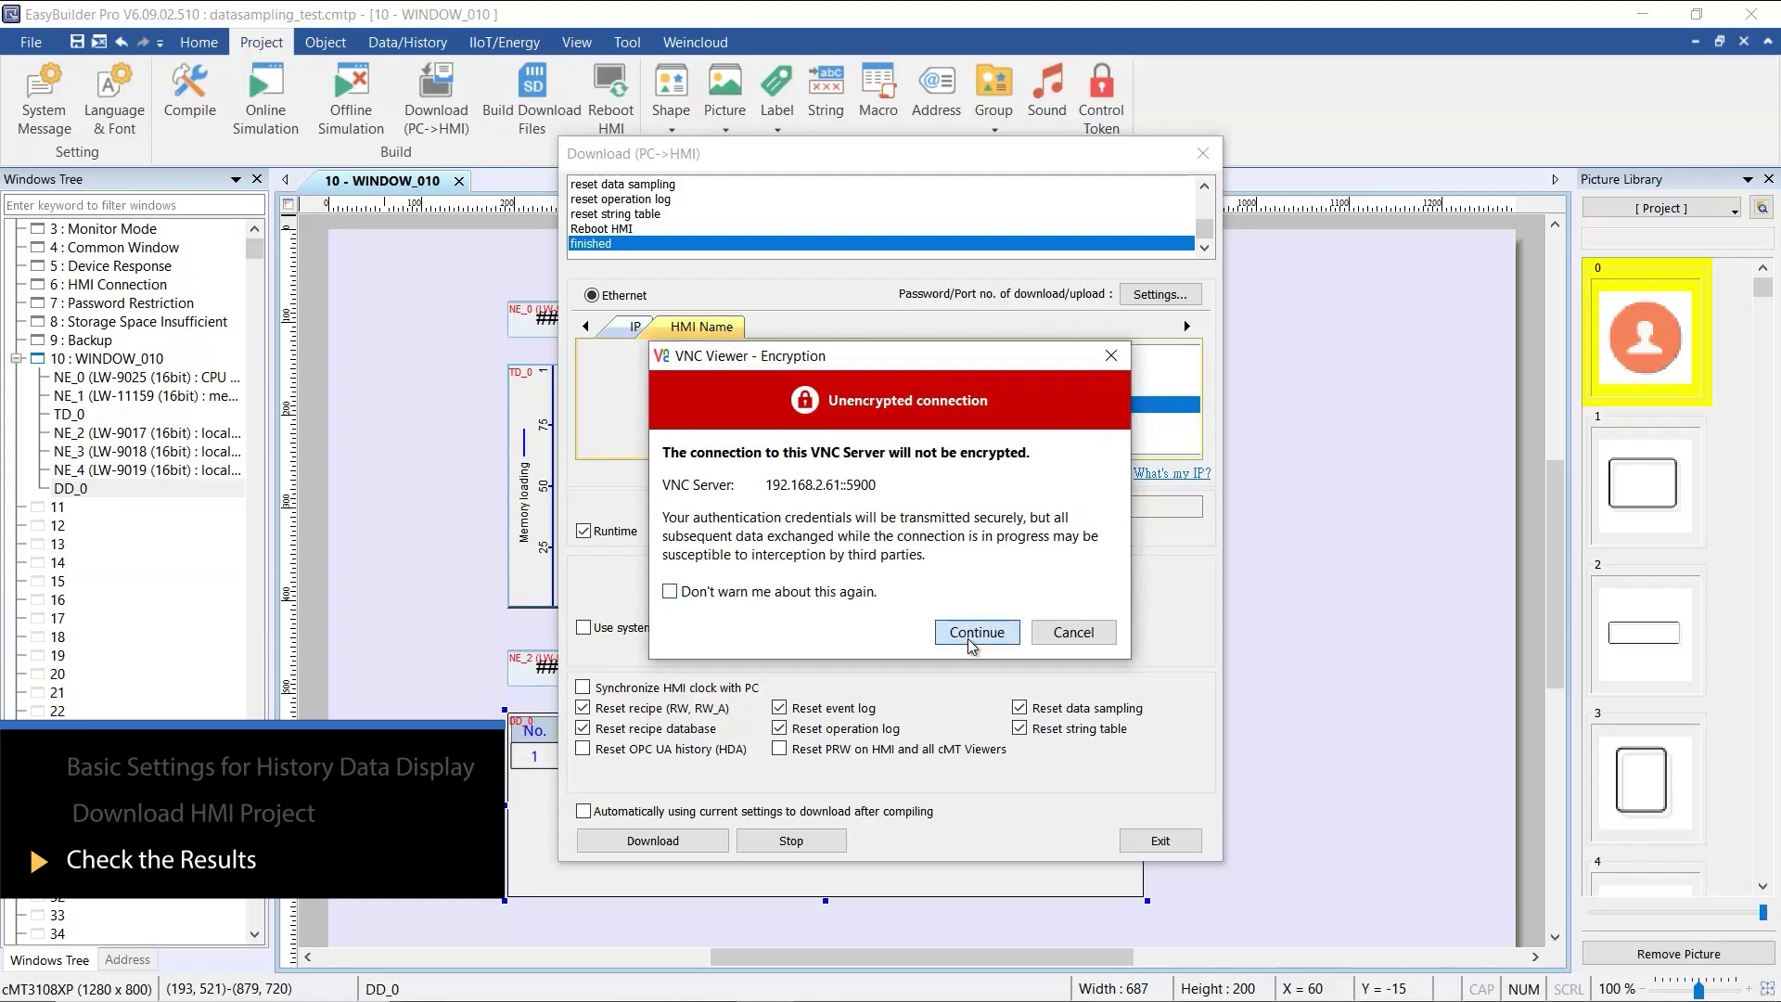
click(928, 563)
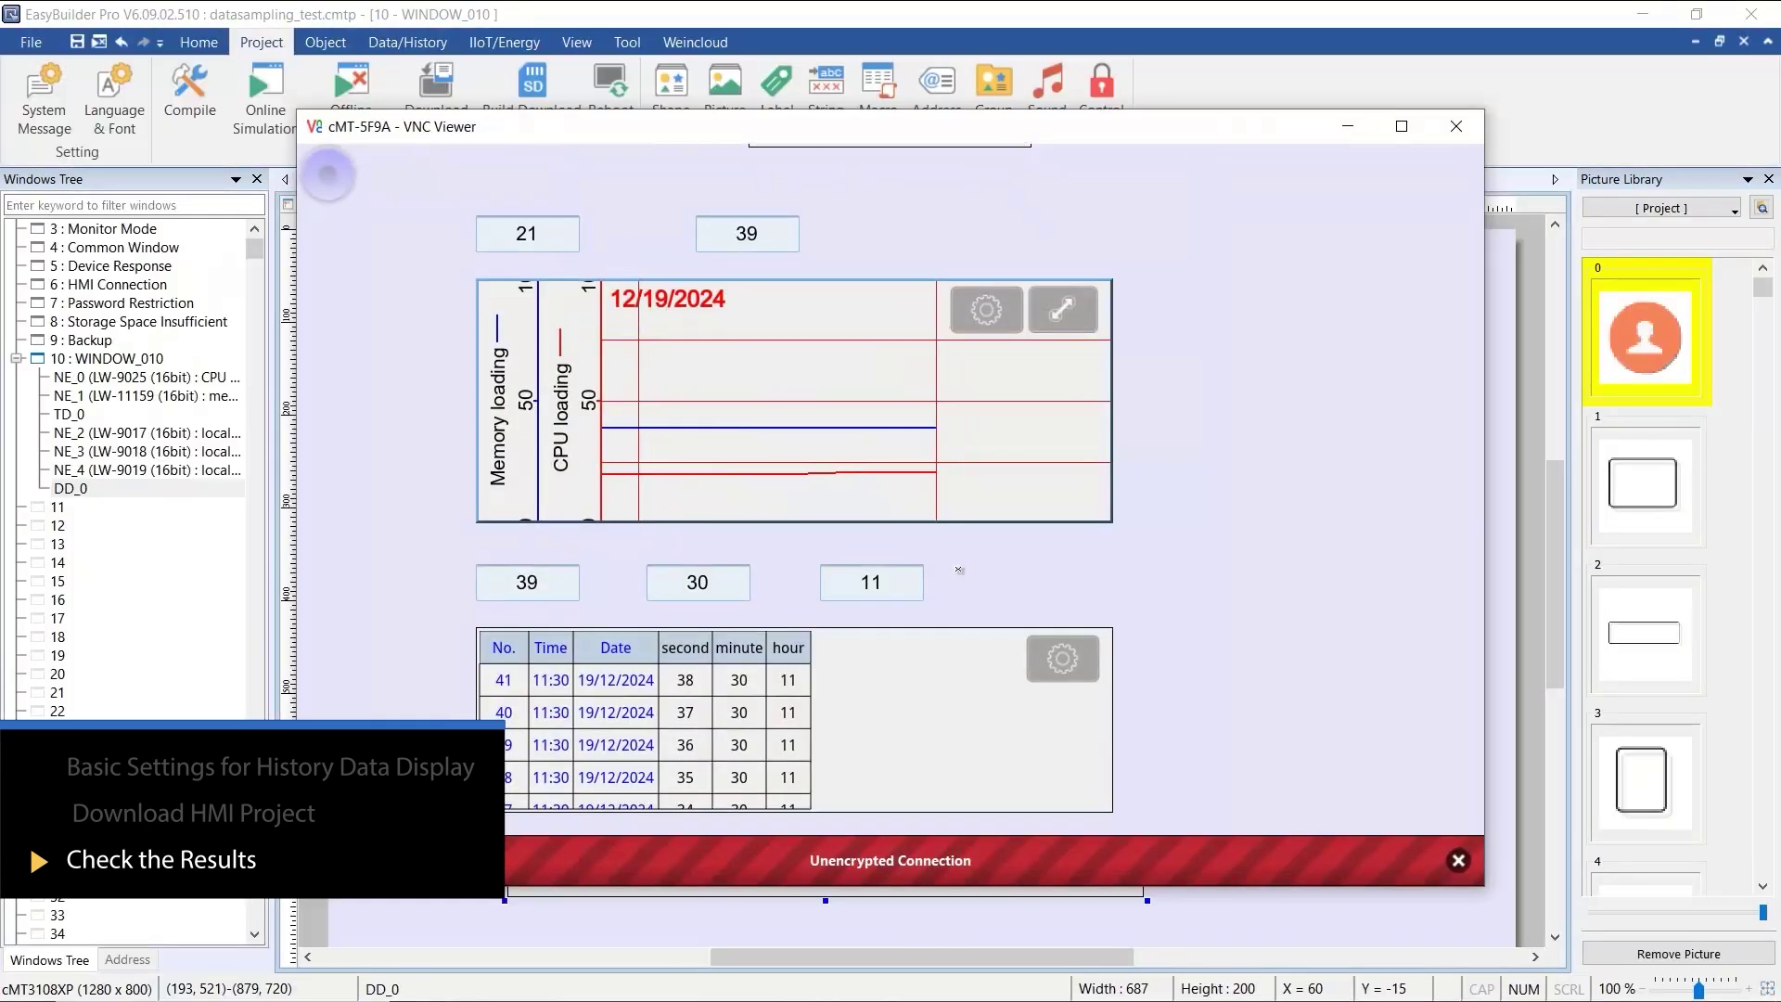